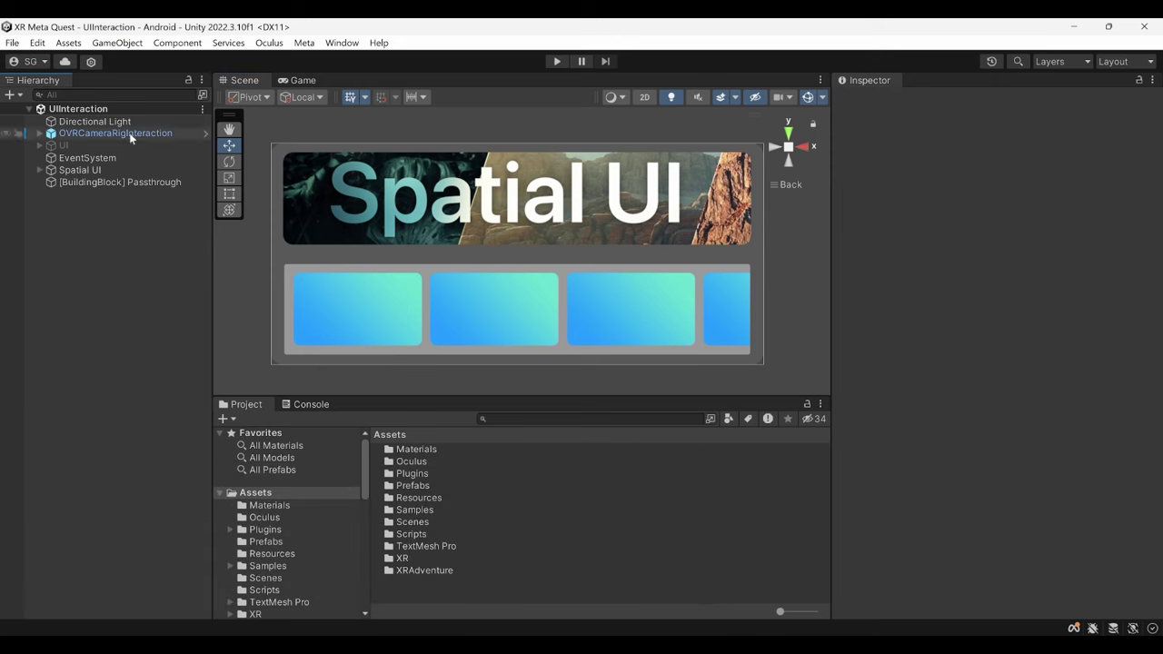
Create a new Basic (Built-in) scene and save it as Locomotion in the Scenes folder.
{"action": "left_click", "coordinate": [13, 44]}
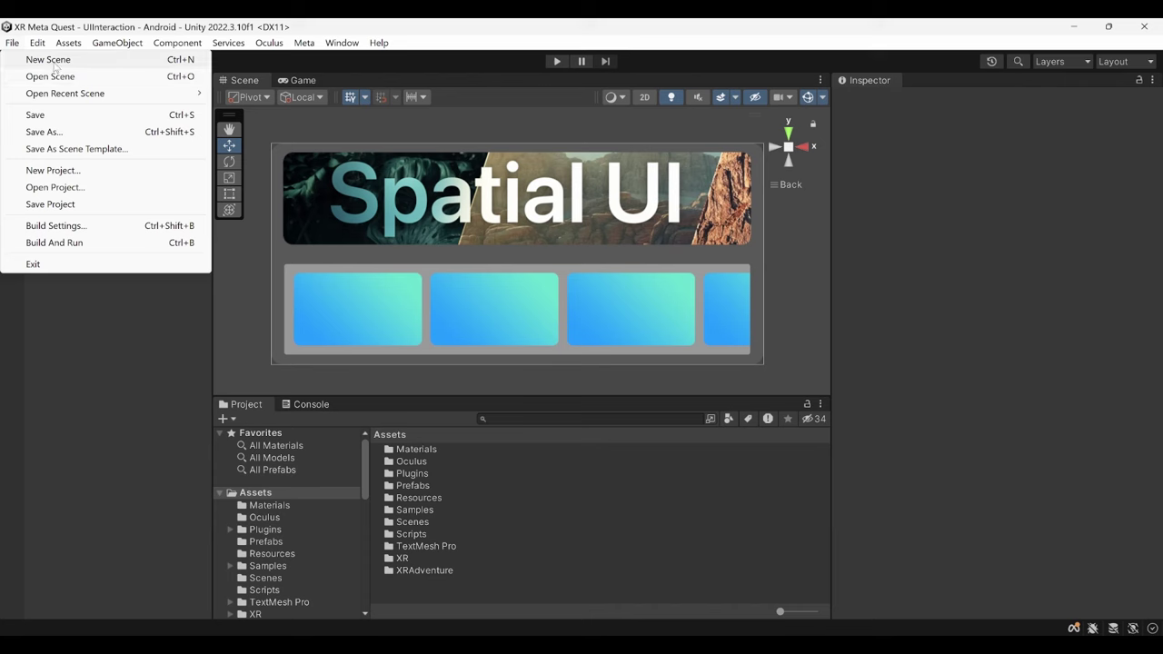
{"action": "left_click", "coordinate": [47, 59]}
{"action": "left_click", "coordinate": [650, 505]}
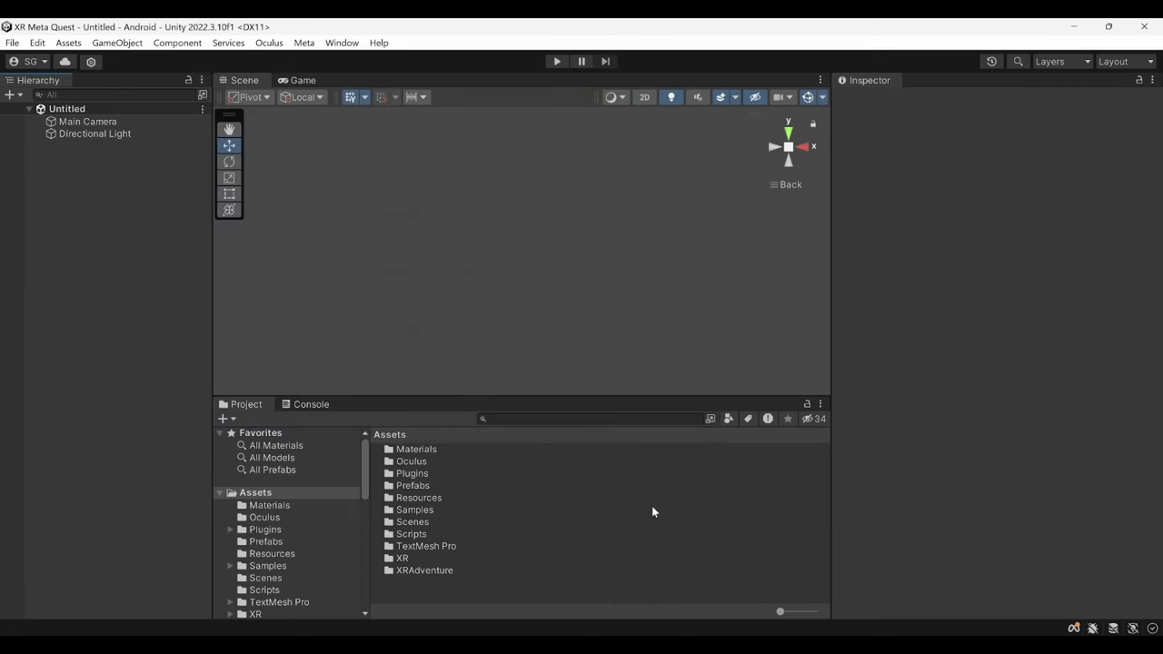
{"action": "key", "text": "ctrl+s"}
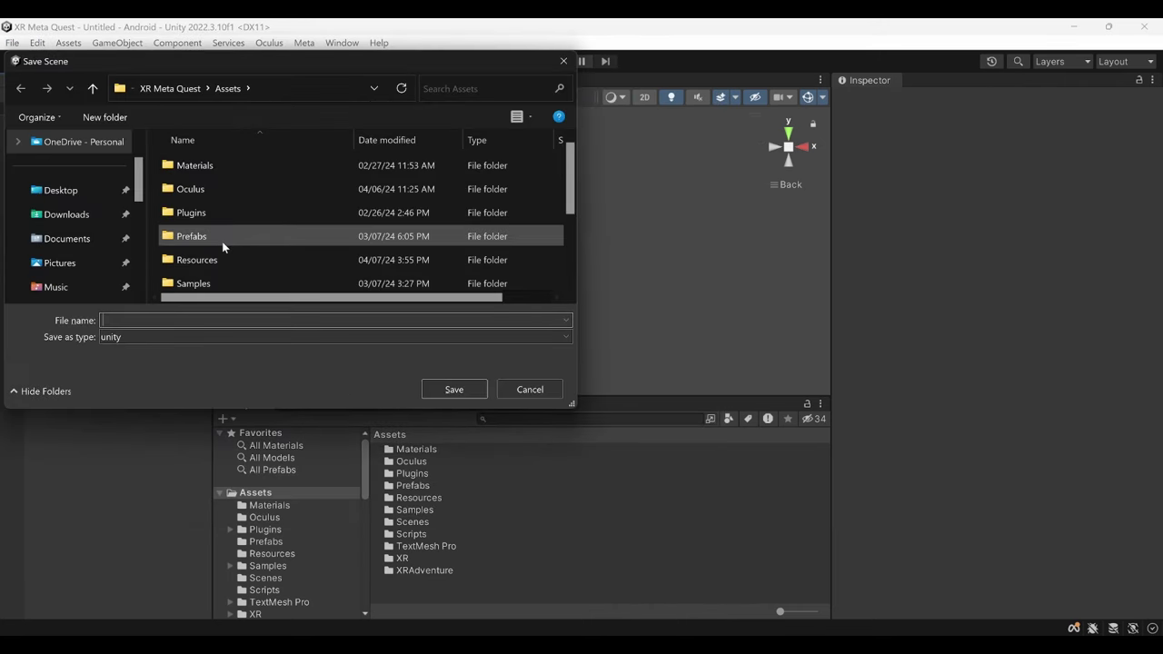
{"action": "scroll", "coordinate": [222, 243], "scroll_direction": "down", "scroll_amount": 2}
{"action": "double_click", "coordinate": [212, 189]}
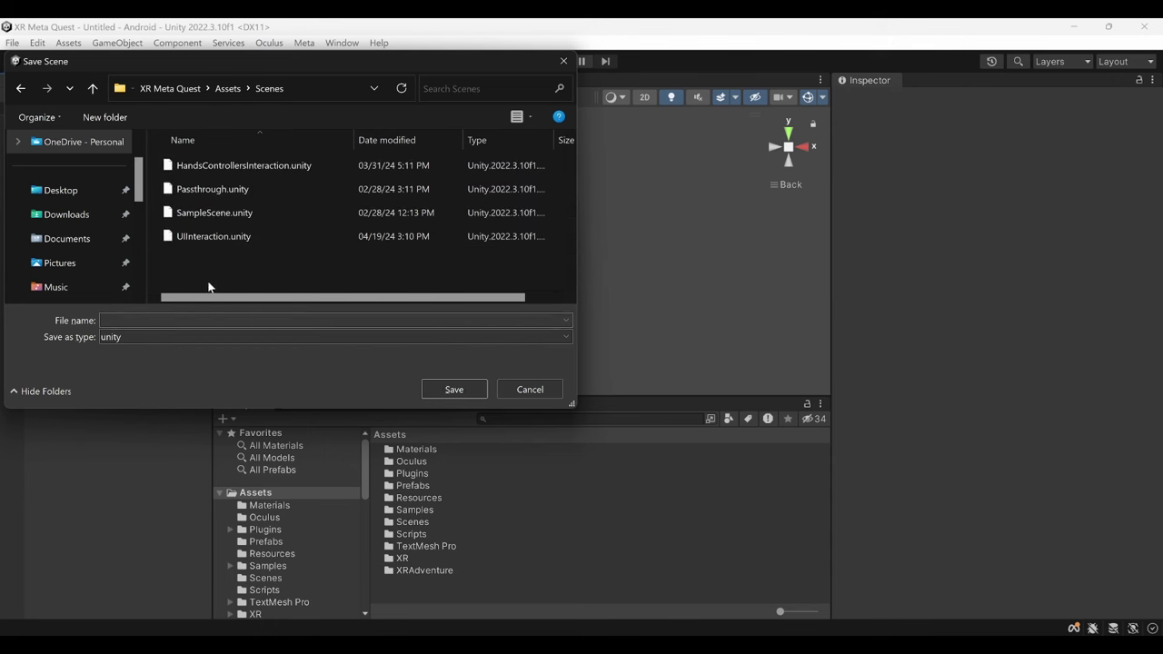
{"action": "left_click", "coordinate": [219, 324]}
{"action": "type", "text": "Lo"}
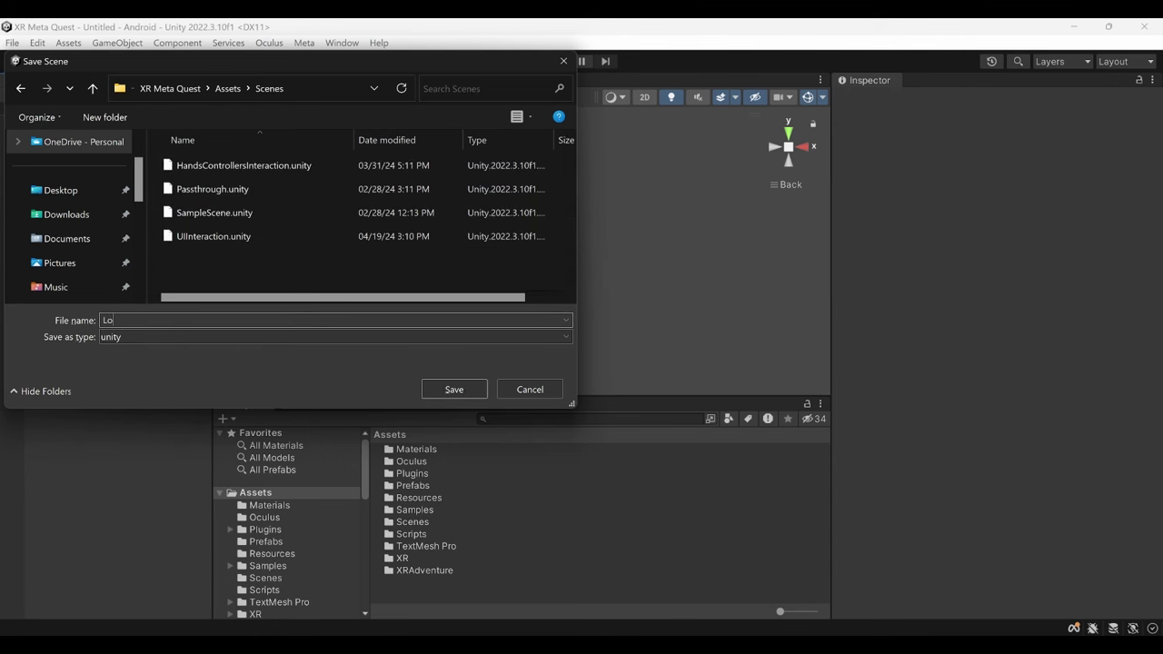
{"action": "type", "text": "comotion"}
{"action": "left_click", "coordinate": [443, 389]}
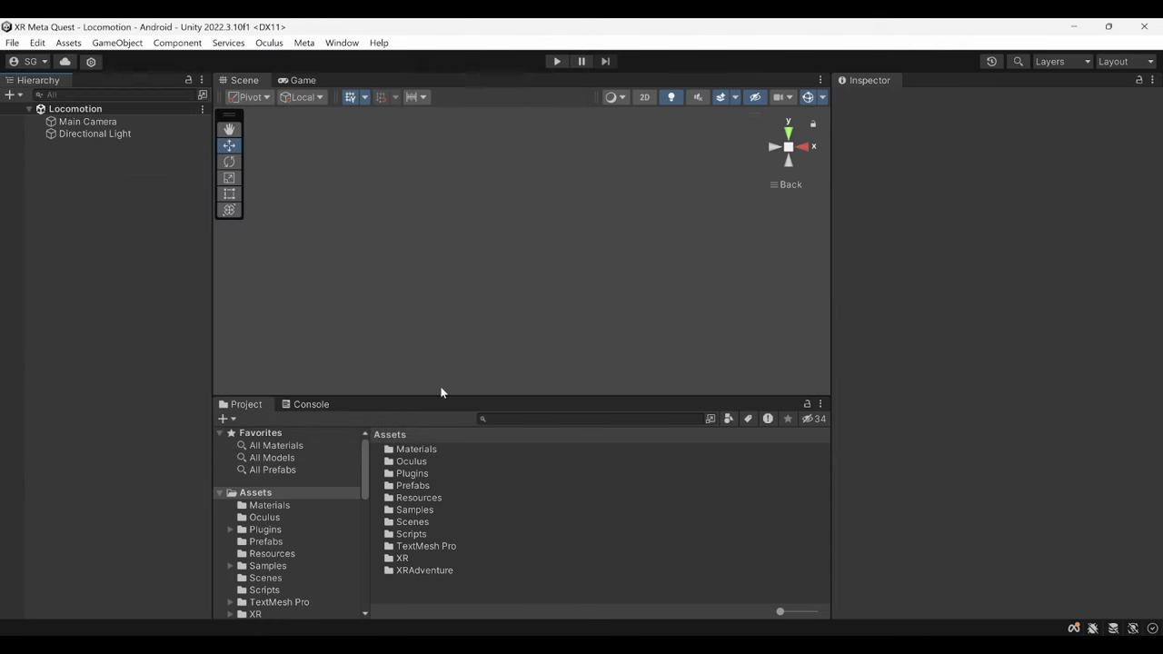
Delete the Main Camera from the scene, leaving only the Directional Light.
{"action": "left_click", "coordinate": [155, 122]}
{"action": "key", "text": "ctrl+z"}
{"action": "key", "text": "Delete"}
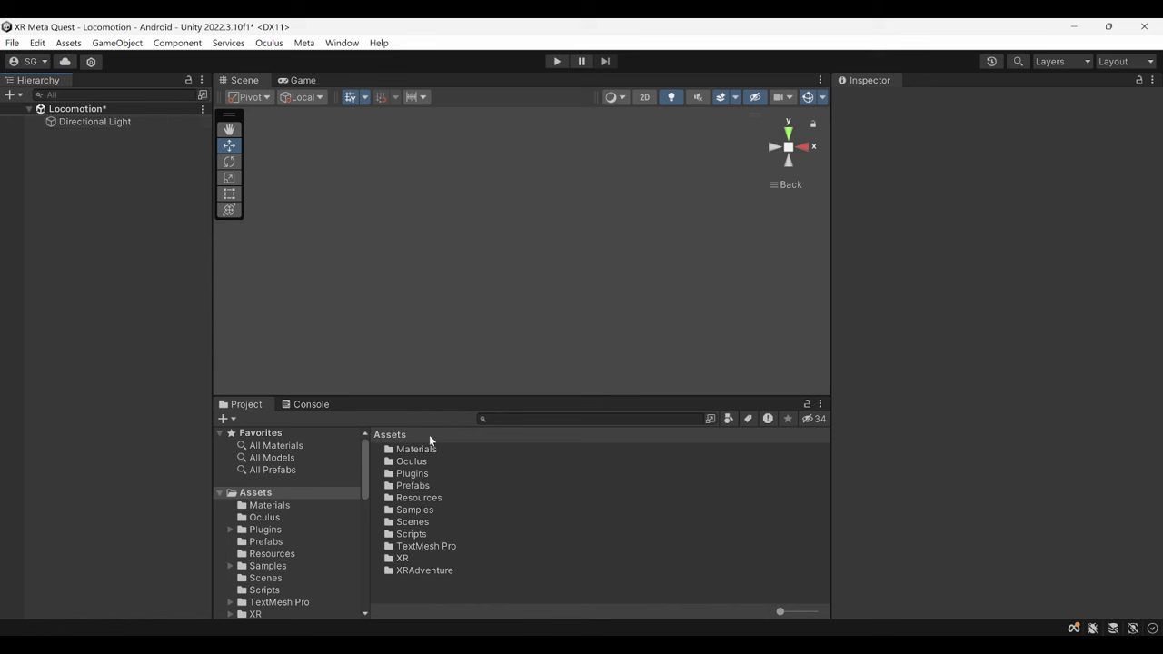
Find OVRCameraRigInteraction with search scope All and drag the prefab into the Hierarchy.
{"action": "left_click", "coordinate": [506, 419]}
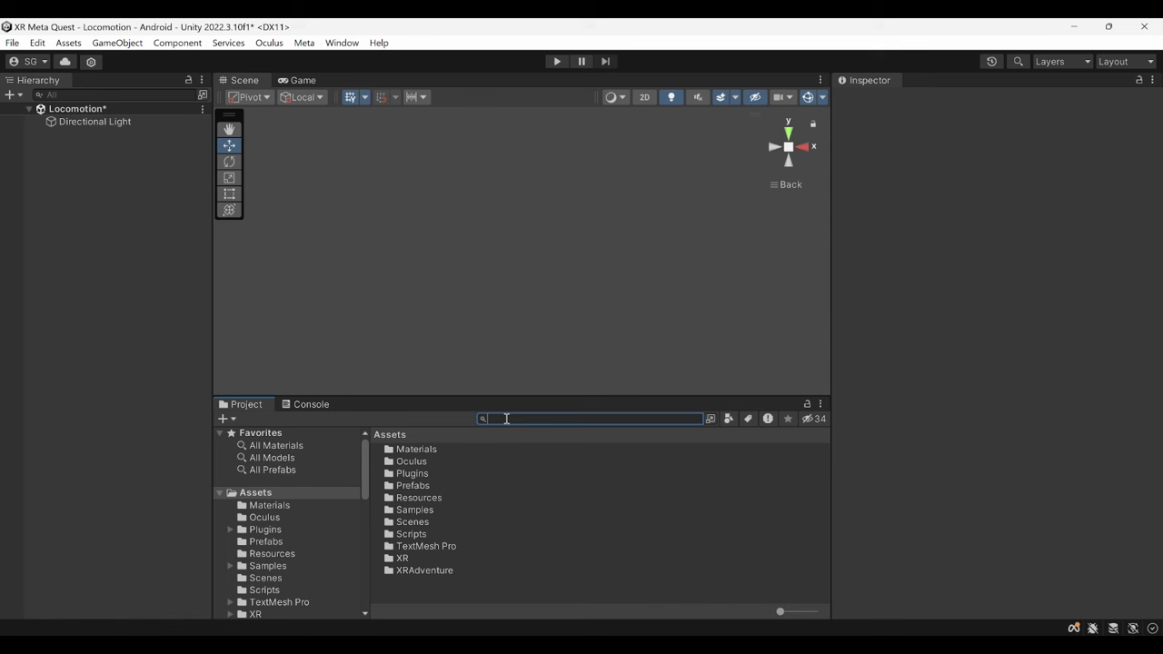
{"action": "type", "text": "OVRCamer"}
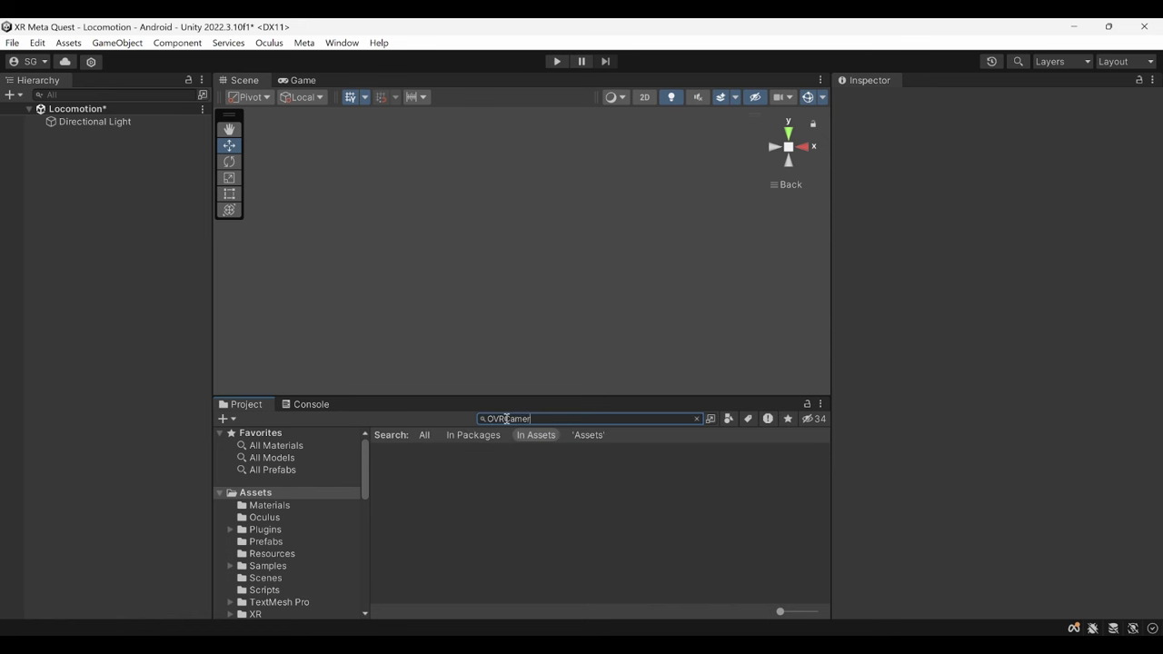
{"action": "type", "text": "aRig"}
{"action": "type", "text": "Interaction"}
{"action": "left_click", "coordinate": [423, 439]}
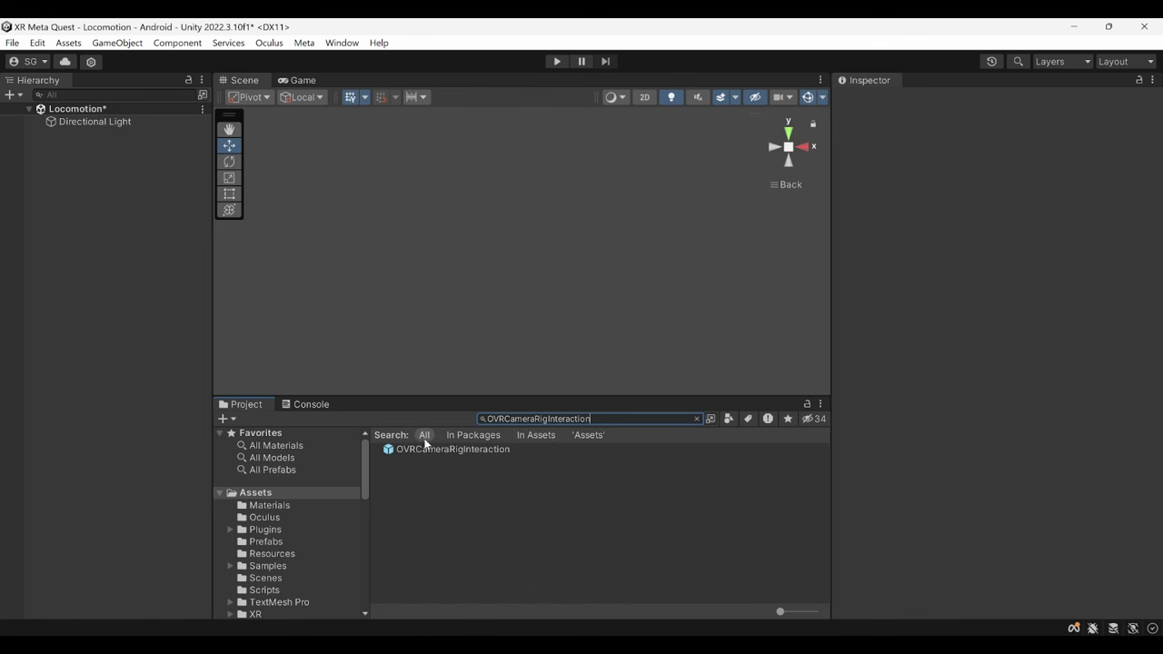
{"action": "left_click_drag", "start_coordinate": [450, 454], "coordinate": [143, 218]}
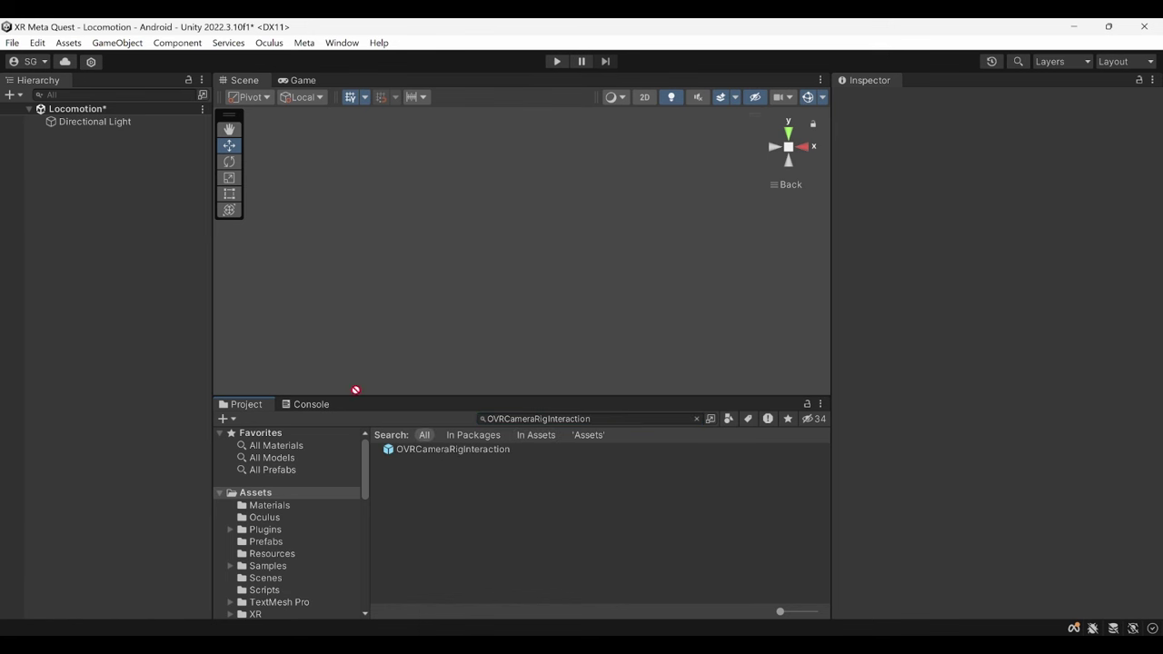
{"action": "left_click_drag", "start_coordinate": [107, 174], "coordinate": [105, 143]}
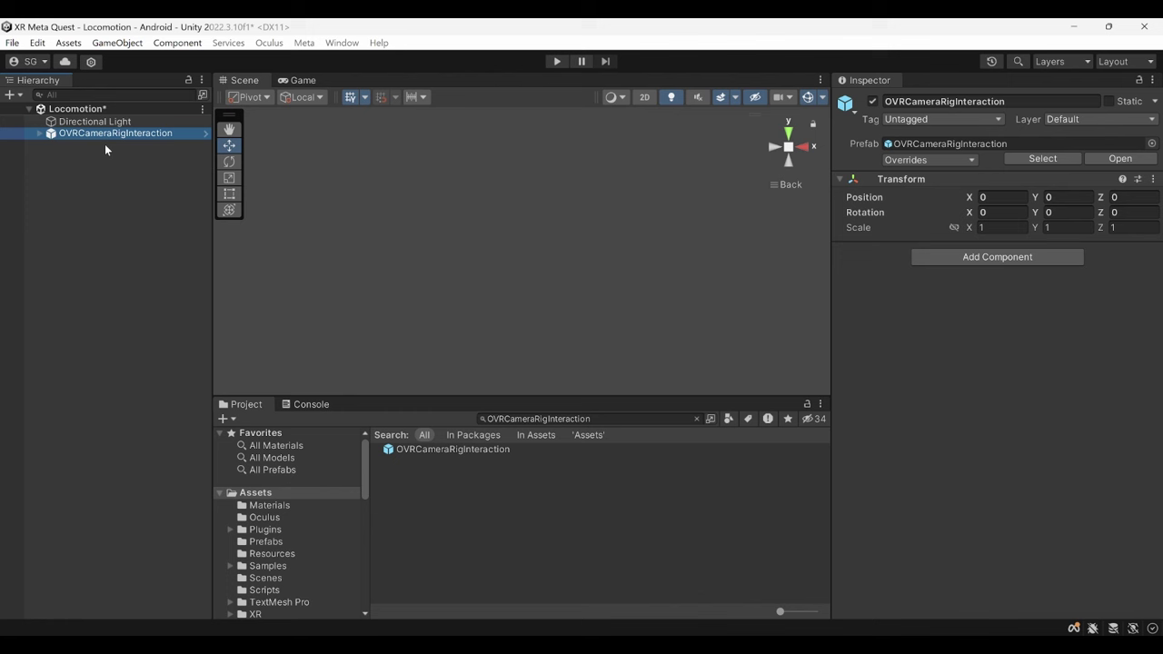
Expand the camera rig through OVRInteractionComprehensive, OVRHands, LeftHand and HandInteractorsLeft.
{"action": "left_click", "coordinate": [40, 133]}
{"action": "left_click", "coordinate": [51, 147]}
{"action": "left_click", "coordinate": [61, 169]}
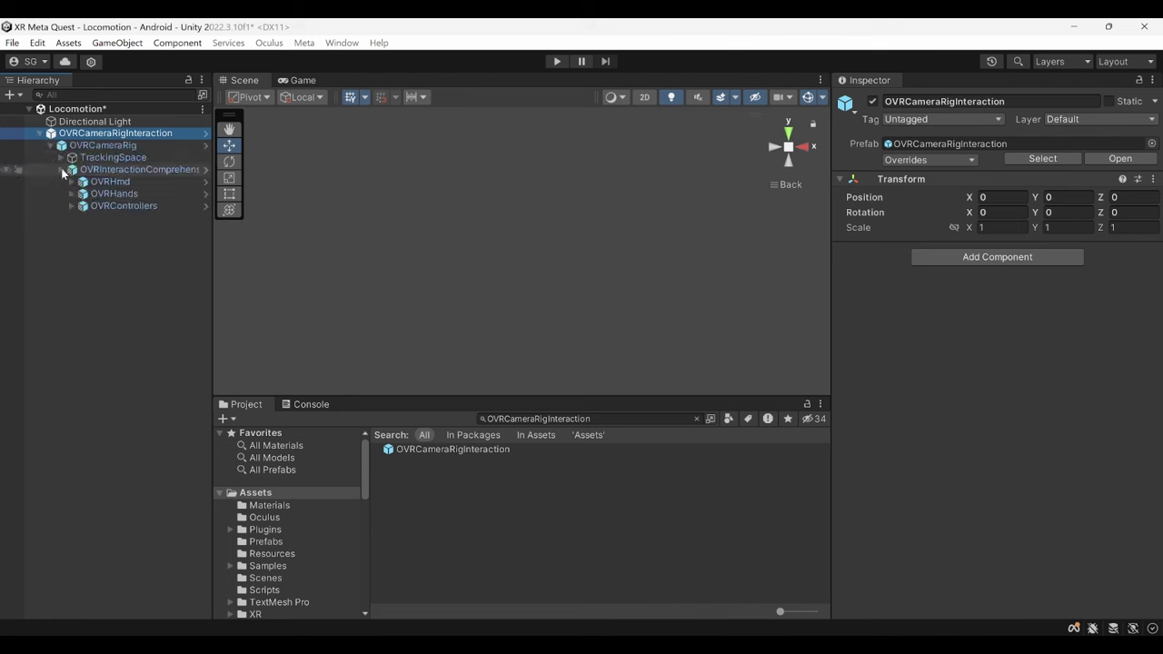
{"action": "left_click", "coordinate": [109, 220]}
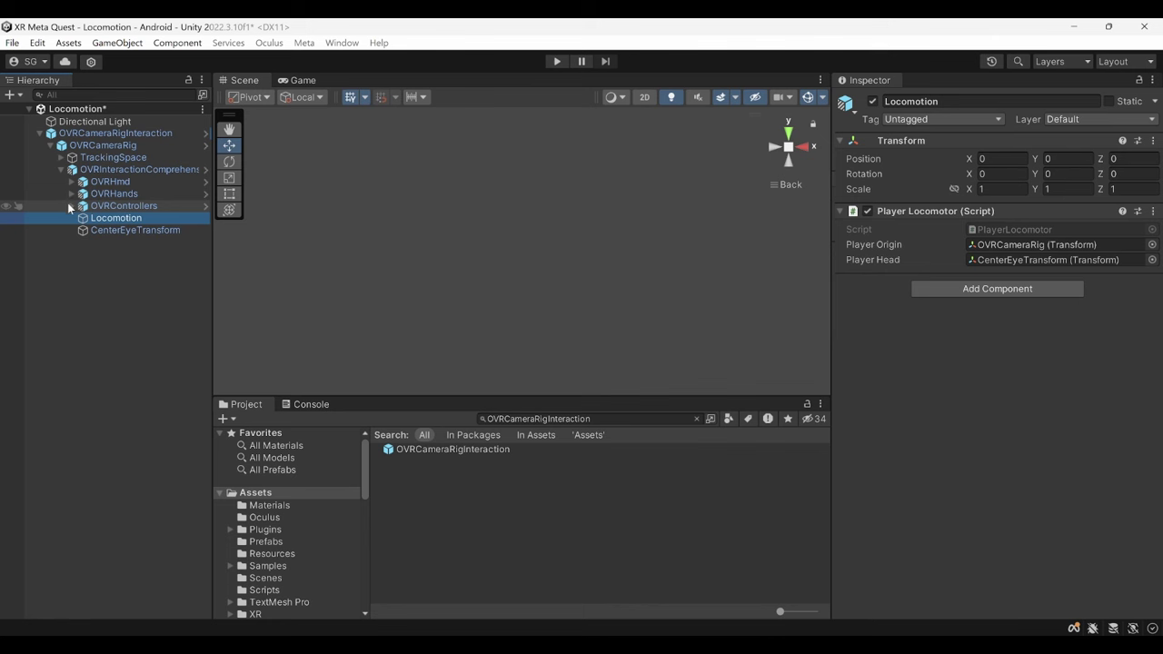
{"action": "left_click", "coordinate": [72, 206]}
{"action": "left_click", "coordinate": [72, 193]}
{"action": "left_click", "coordinate": [82, 207]}
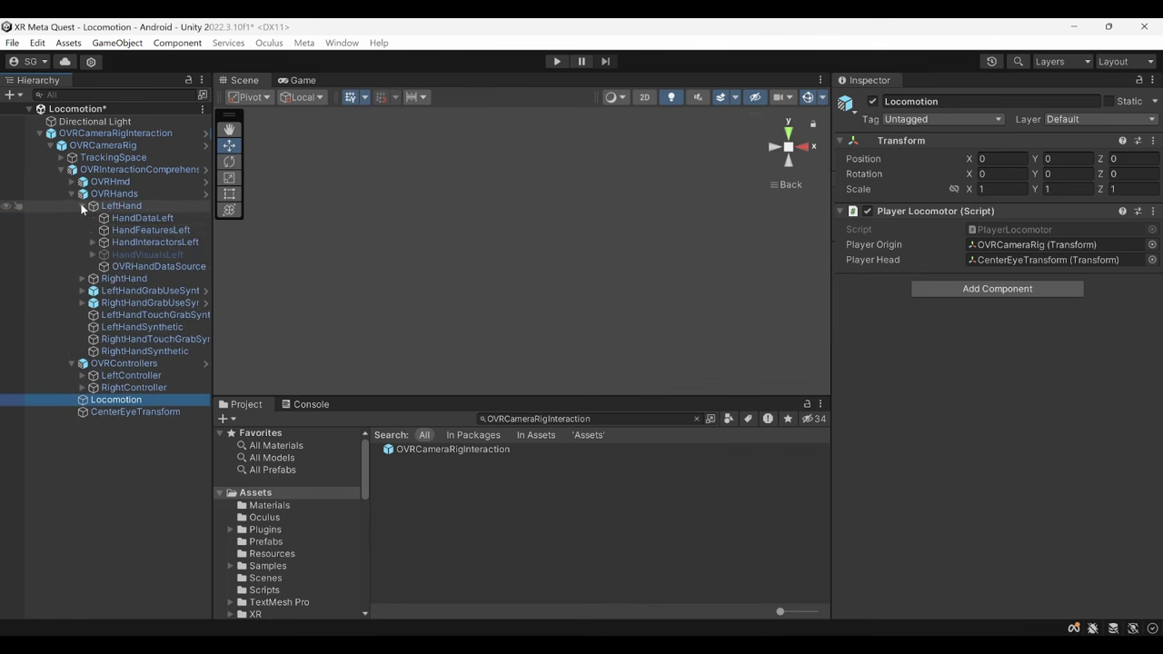
{"action": "left_click", "coordinate": [93, 242]}
Inspect LocomotionHandInteractorGroup, TeleportHandInteractor, TurnerInteractor and LocomotionGate, then collapse the rig.
{"action": "left_click", "coordinate": [145, 290]}
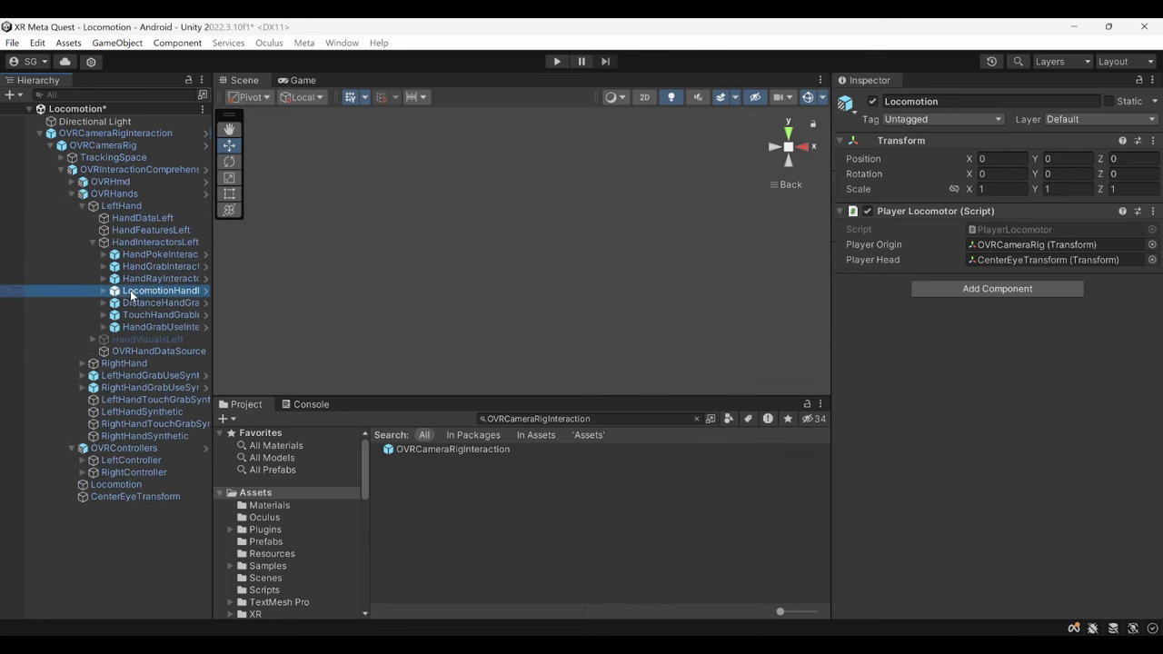
{"action": "left_click", "coordinate": [104, 290]}
{"action": "left_click", "coordinate": [159, 314]}
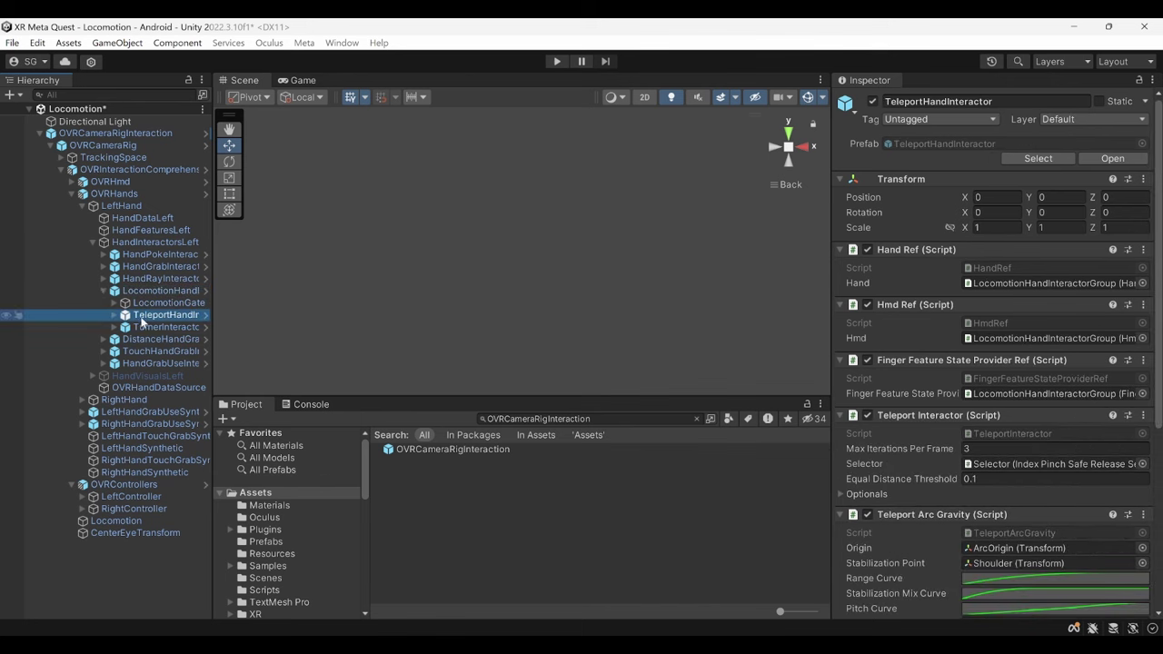
{"action": "left_click", "coordinate": [145, 327]}
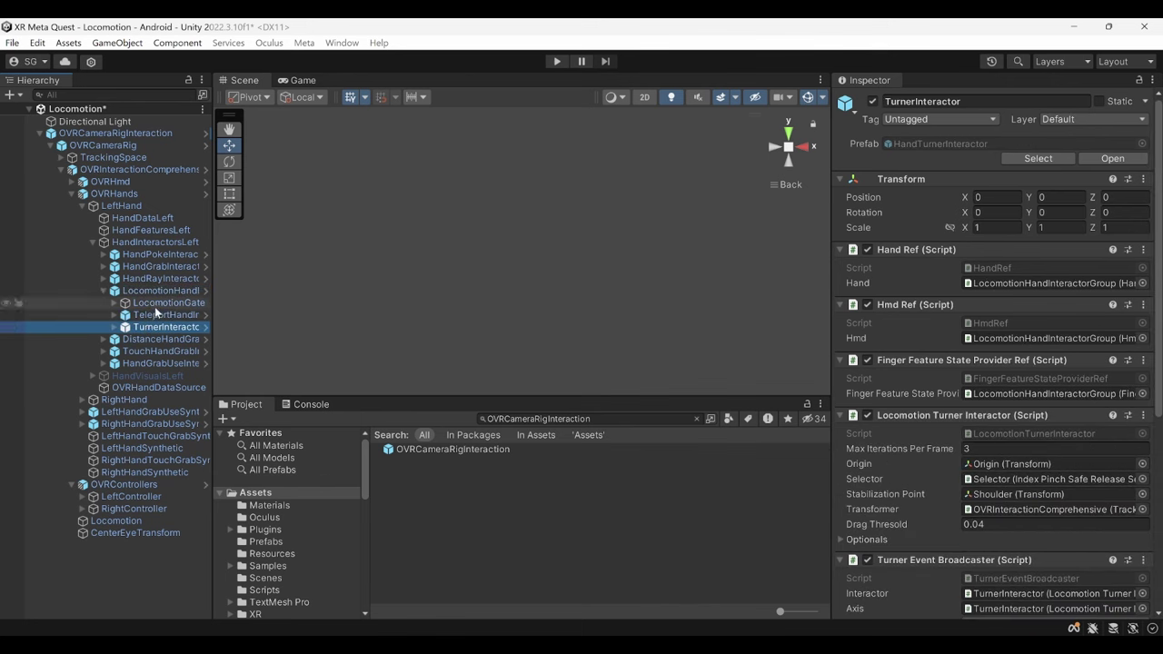
{"action": "left_click", "coordinate": [155, 306]}
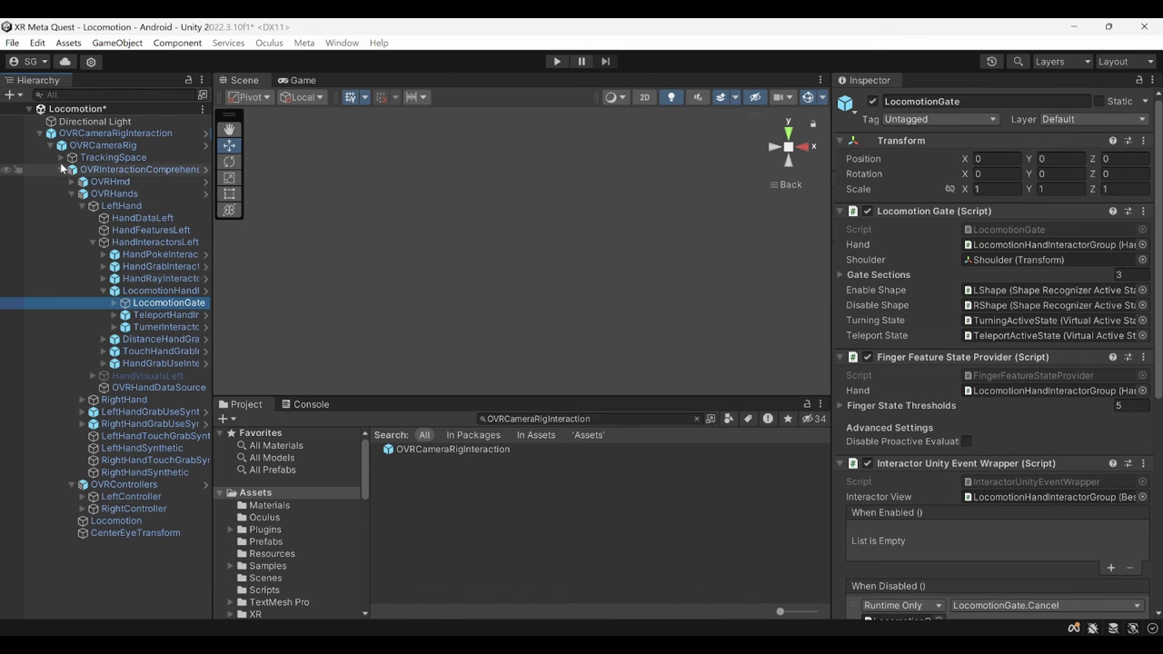
{"action": "left_click", "coordinate": [42, 133]}
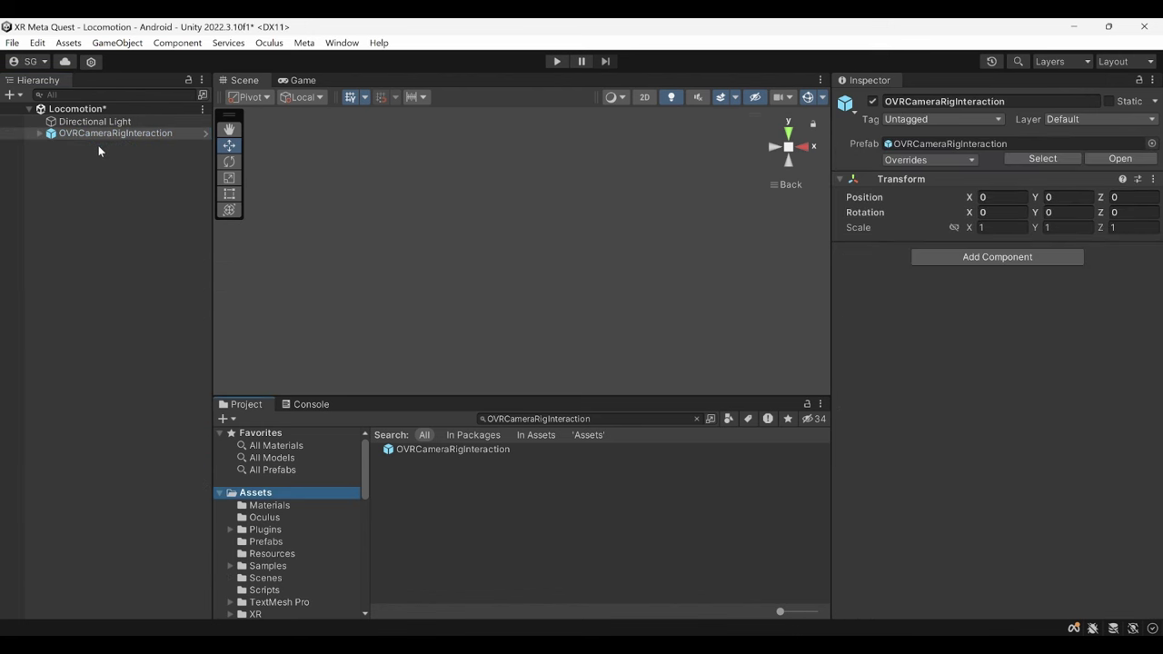
Preview the XRAEnviroment prefab from XRAdventure/Locomotion, orbiting around its platforms and stairs.
{"action": "scroll", "coordinate": [289, 555], "scroll_direction": "down", "scroll_amount": 3}
{"action": "scroll", "coordinate": [290, 551], "scroll_direction": "down", "scroll_amount": 3}
{"action": "scroll", "coordinate": [290, 545], "scroll_direction": "up", "scroll_amount": 4}
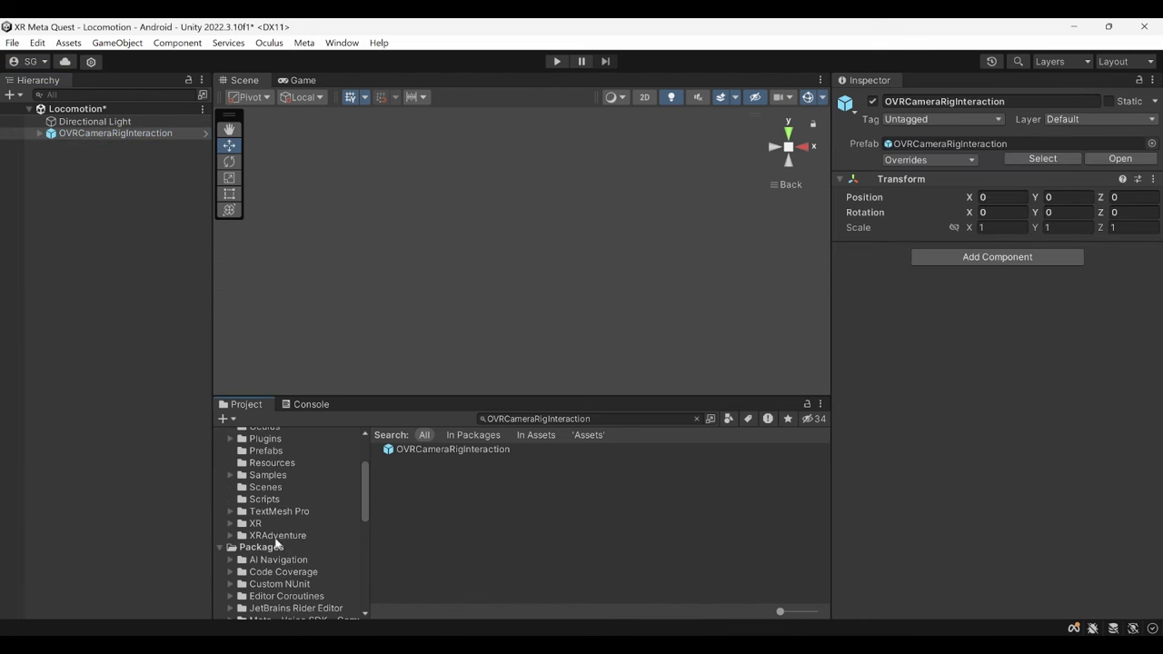
{"action": "left_click", "coordinate": [276, 535]}
{"action": "double_click", "coordinate": [423, 448]}
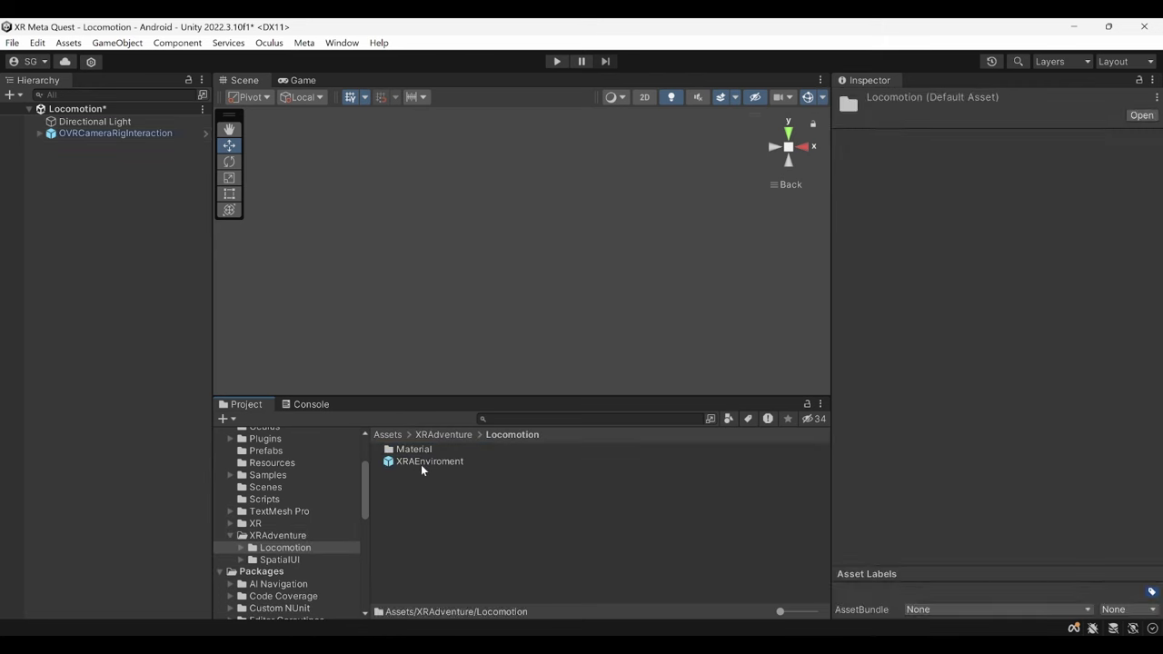
{"action": "double_click", "coordinate": [421, 462]}
{"action": "mouse_move", "coordinate": [506, 232]}
{"action": "left_mouse_down", "text": "alt"}
{"action": "mouse_move", "coordinate": [376, 298]}
{"action": "mouse_move", "coordinate": [616, 276]}
{"action": "mouse_move", "coordinate": [472, 250]}
{"action": "left_mouse_up", "text": "alt"}
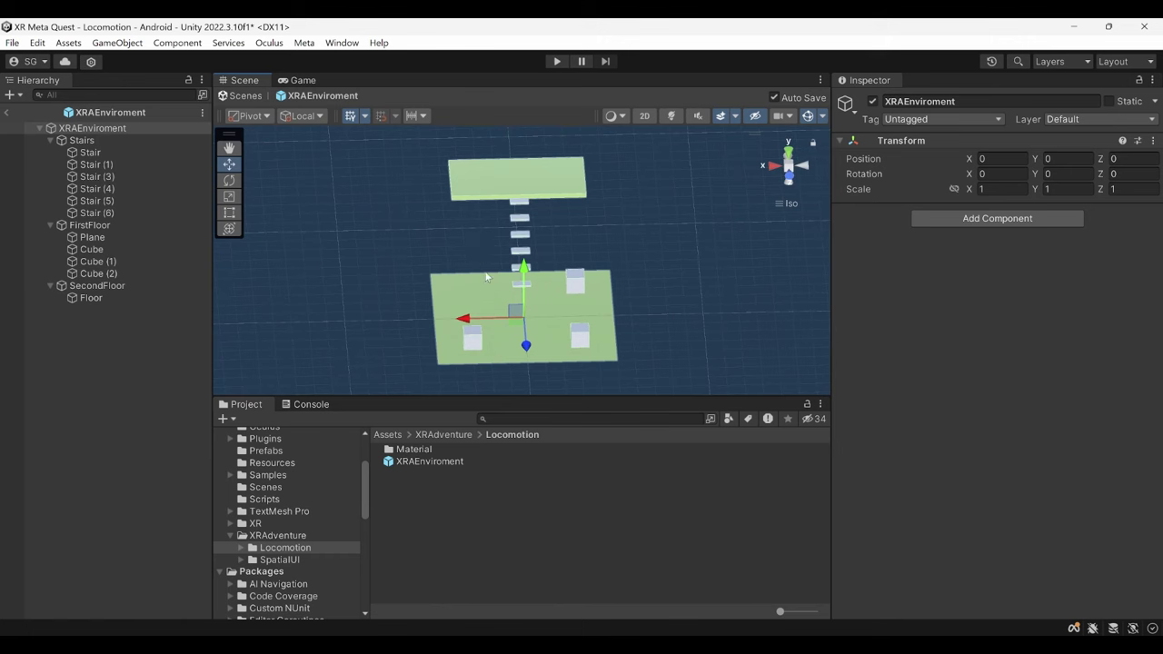
{"action": "left_click_drag", "start_coordinate": [460, 258], "coordinate": [380, 250], "text": "alt"}
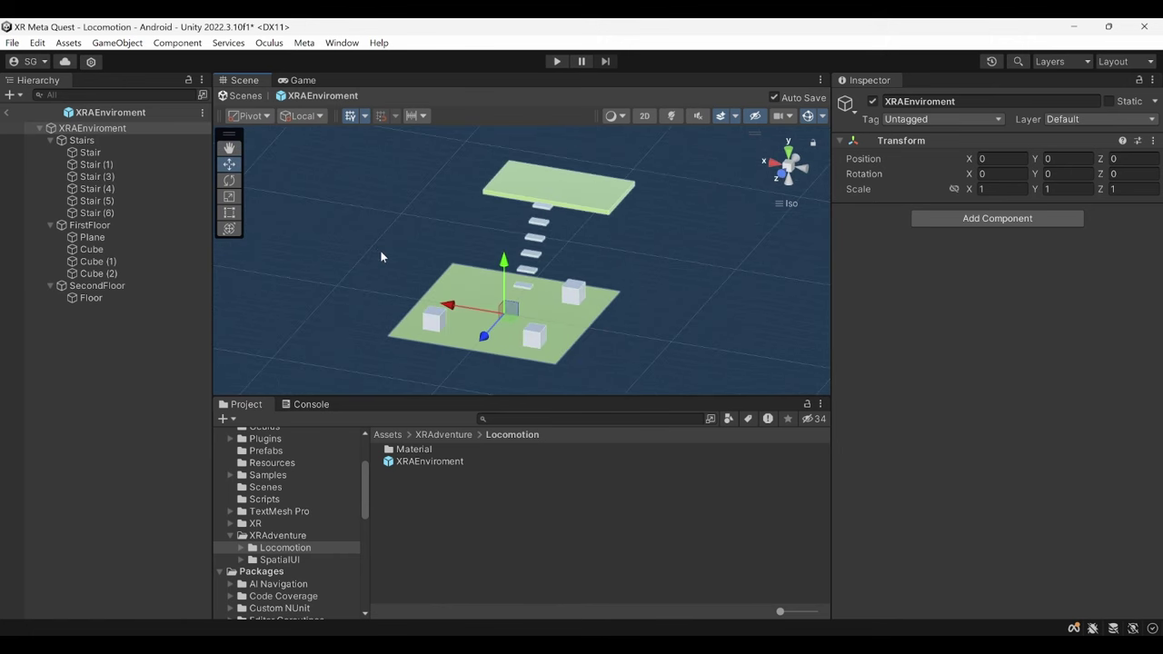
Exit Prefab Mode, place XRAEnviroment in the Hierarchy and frame it in the Scene view.
{"action": "left_click", "coordinate": [6, 112]}
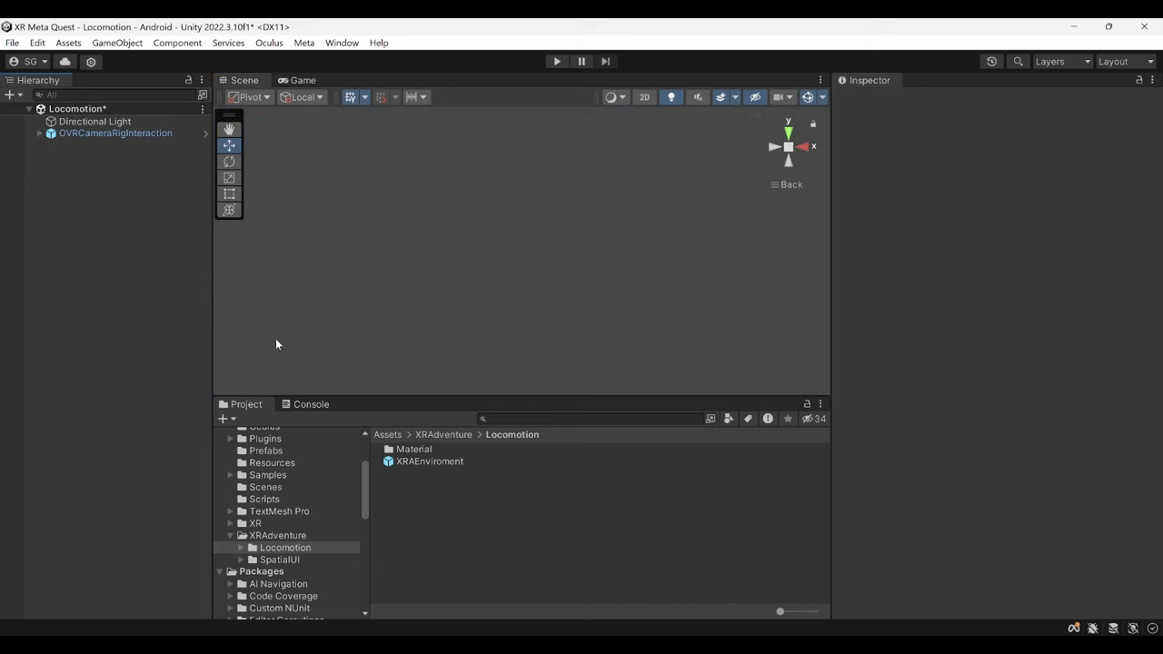
{"action": "left_click_drag", "start_coordinate": [407, 461], "coordinate": [149, 202]}
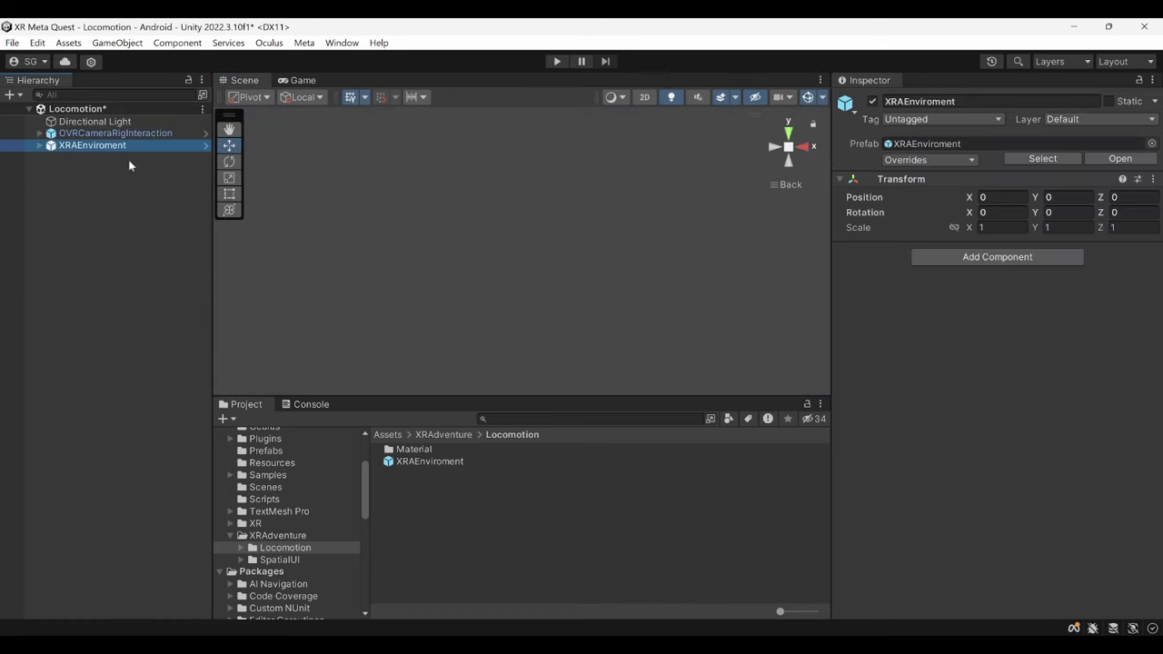
{"action": "key", "text": "f"}
{"action": "left_click_drag", "start_coordinate": [571, 224], "coordinate": [420, 286], "text": "alt"}
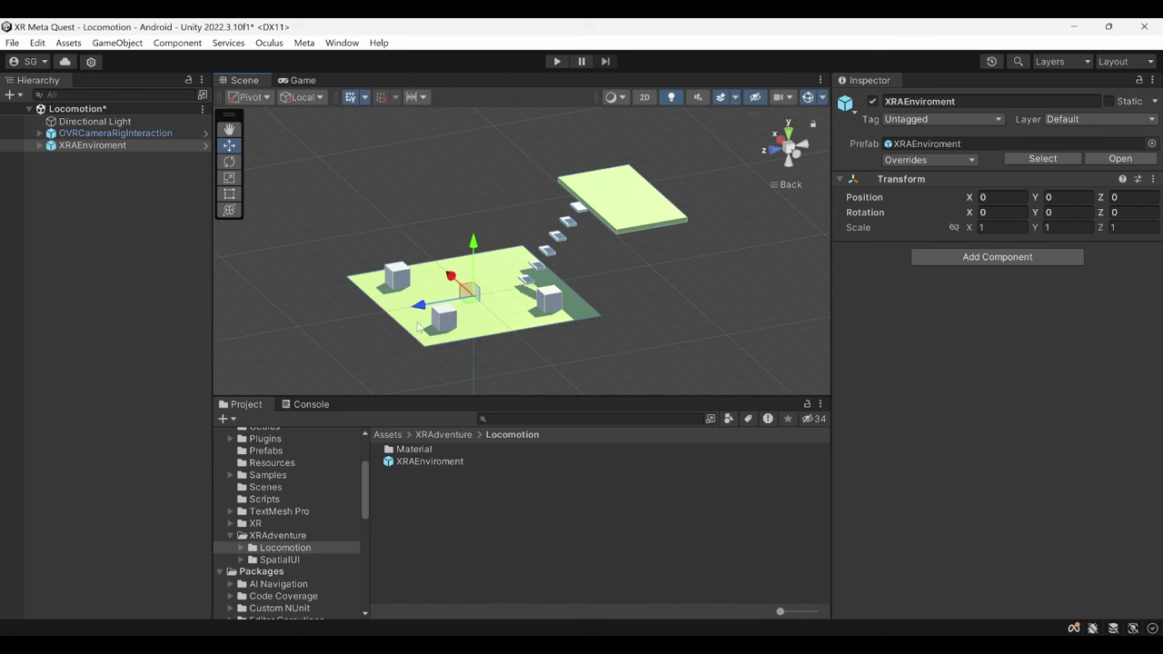
Create an empty object named TeleportFirstFloor and reset its Transform to the origin.
{"action": "right_click", "coordinate": [116, 213]}
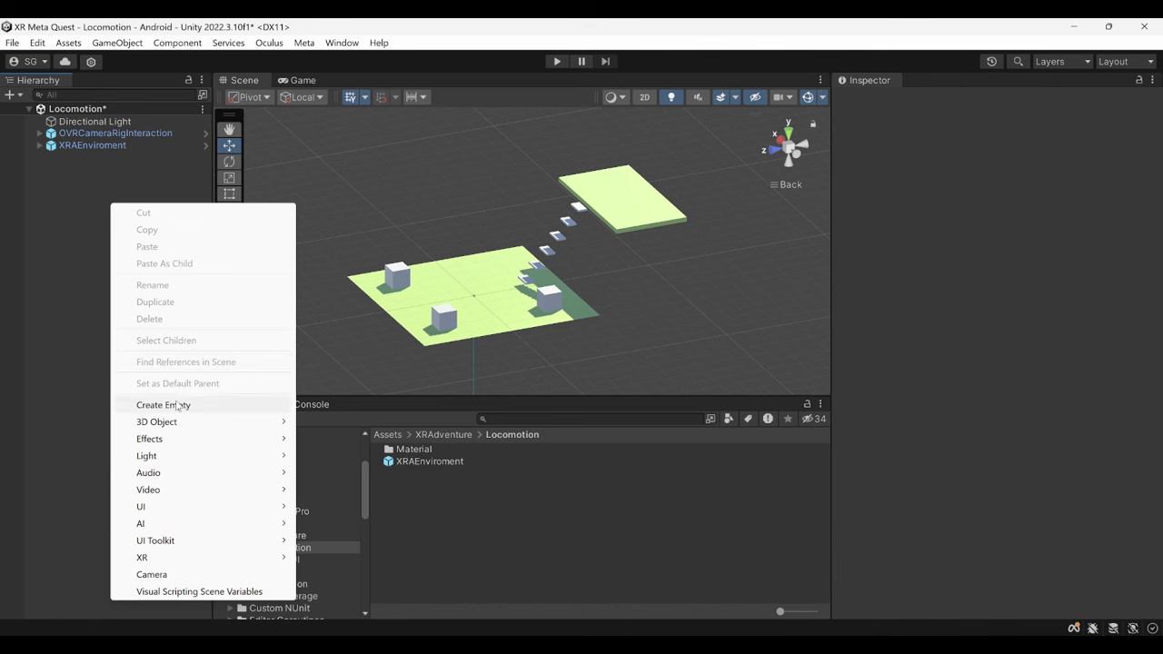
{"action": "left_click", "coordinate": [177, 405]}
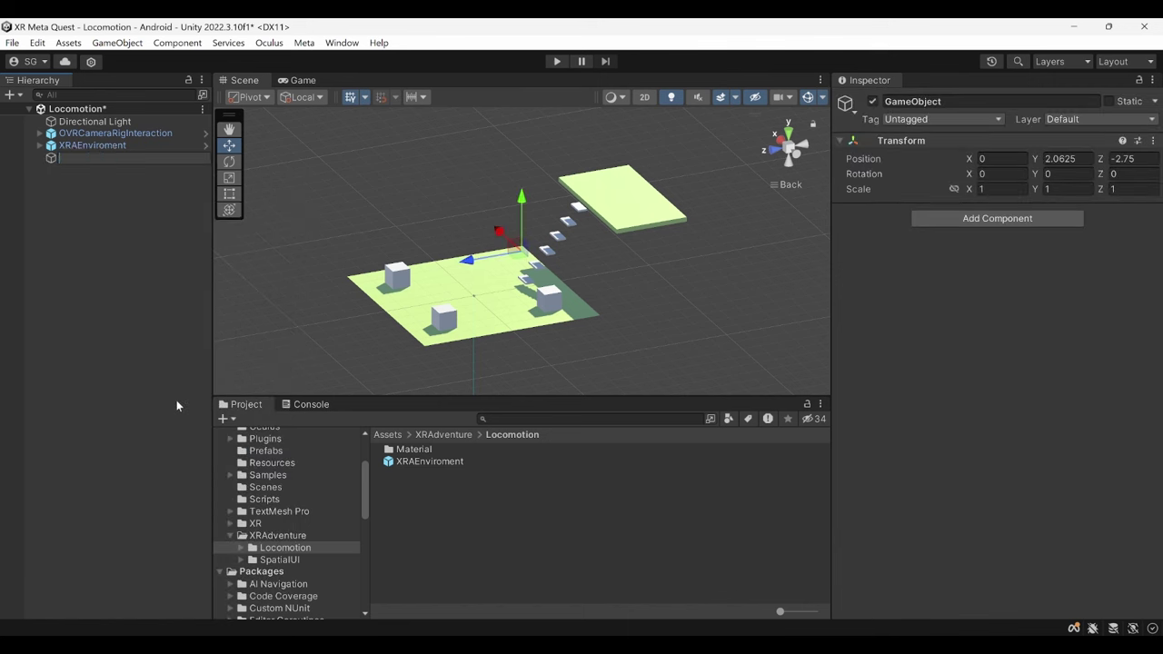
{"action": "type", "text": "TeleportFir"}
{"action": "type", "text": "stFloor"}
{"action": "key", "text": "Return"}
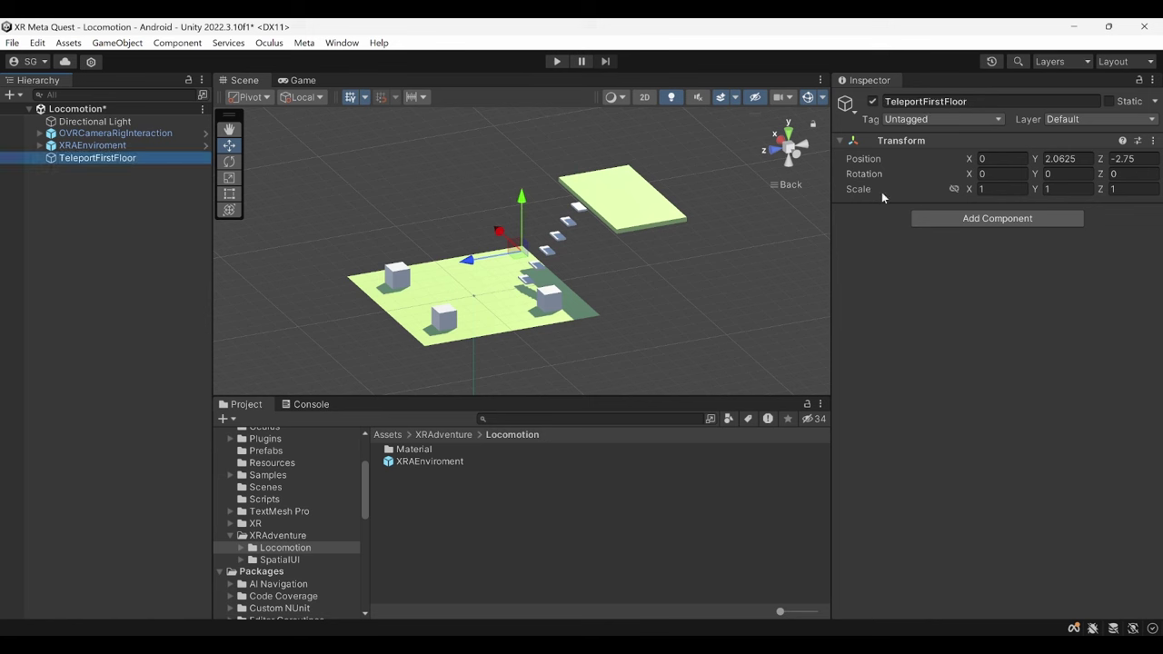
{"action": "left_click", "coordinate": [1155, 142]}
{"action": "left_click", "coordinate": [1043, 156]}
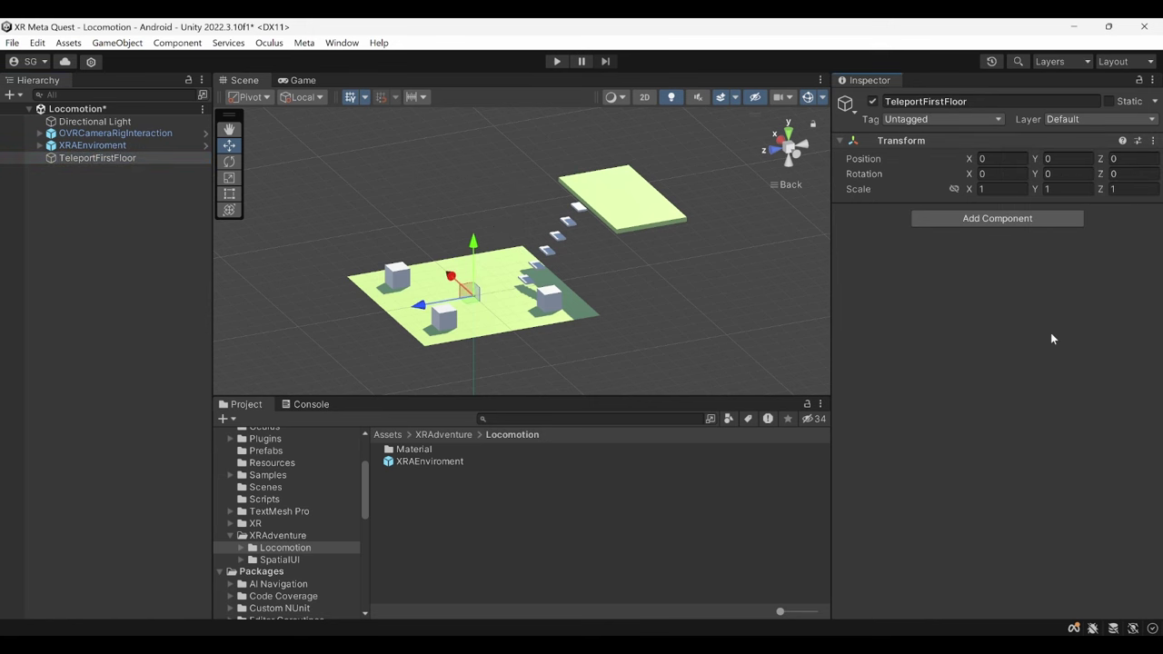
Add a Teleport Interactable component to TeleportFirstFloor.
{"action": "left_click", "coordinate": [993, 223]}
{"action": "type", "text": "Telepor"}
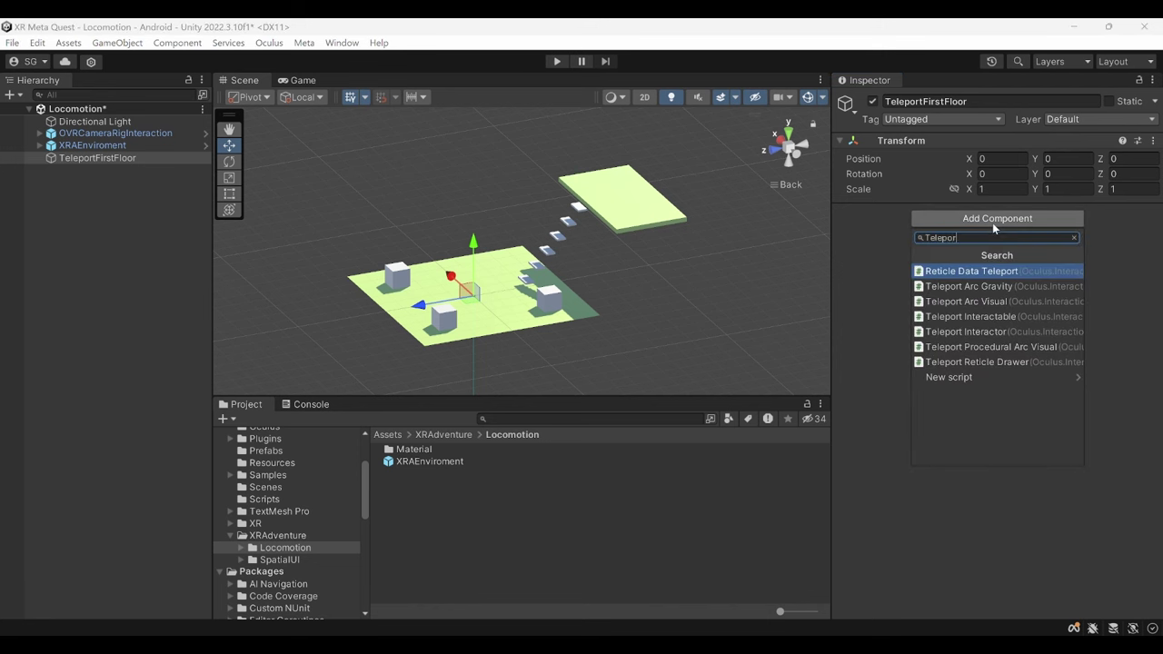
{"action": "key", "text": "Down"}
{"action": "key", "text": "Down"}
{"action": "key", "text": "Down"}
{"action": "key", "text": "Return"}
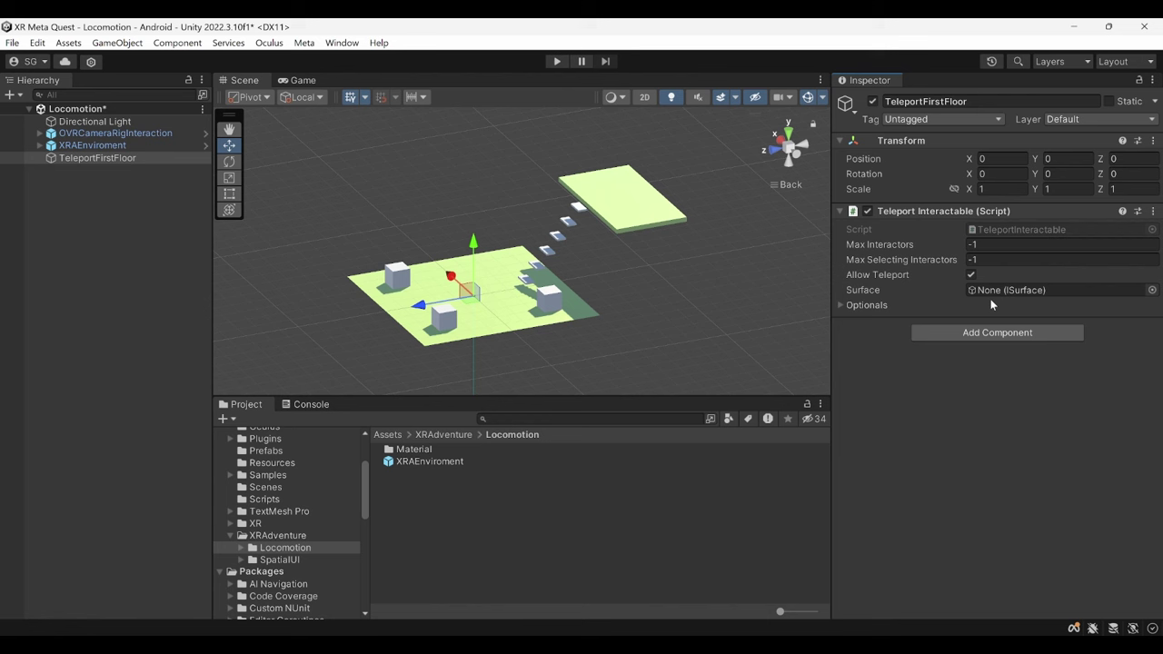
Add a Nav Mesh Surface, assign it as the Teleport Interactable's Surface, and save the scene.
{"action": "left_click", "coordinate": [997, 332]}
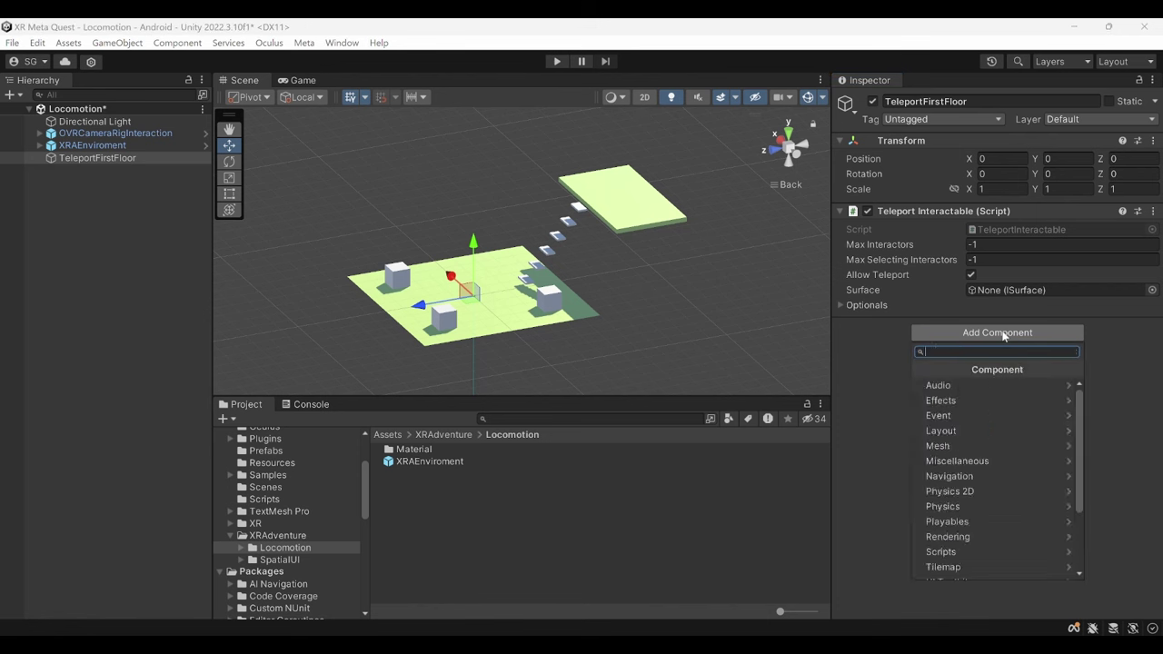
{"action": "type", "text": "Nav MeshS"}
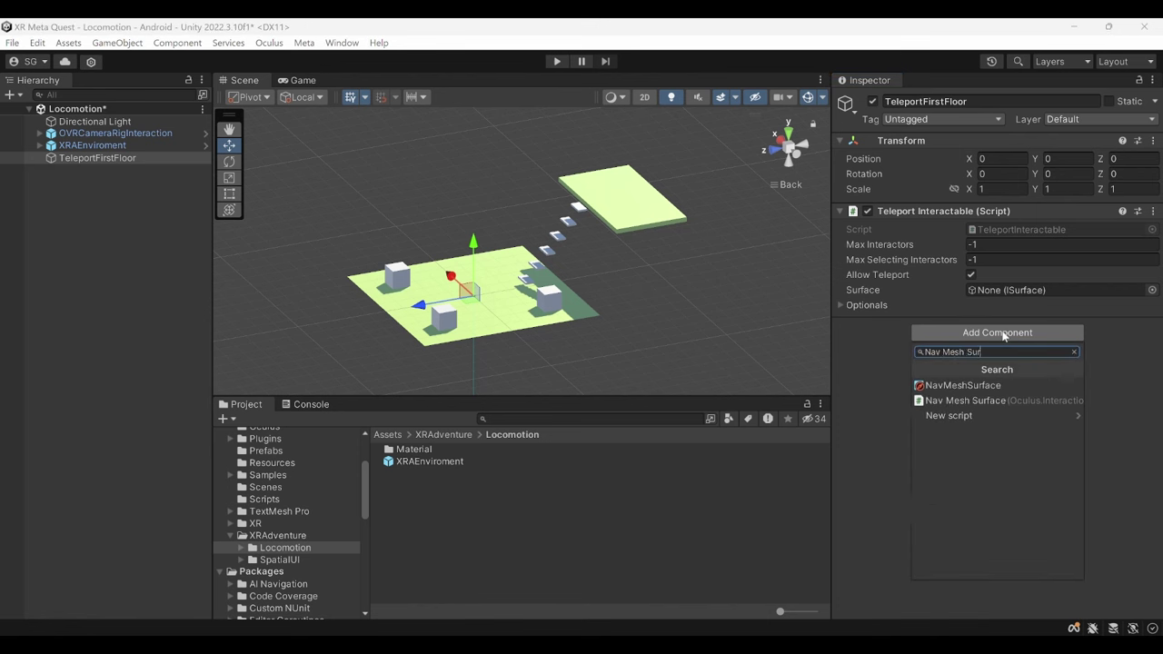
{"action": "type", "text": "urf"}
{"action": "key", "text": "Return"}
{"action": "left_click_drag", "start_coordinate": [998, 329], "coordinate": [986, 291]}
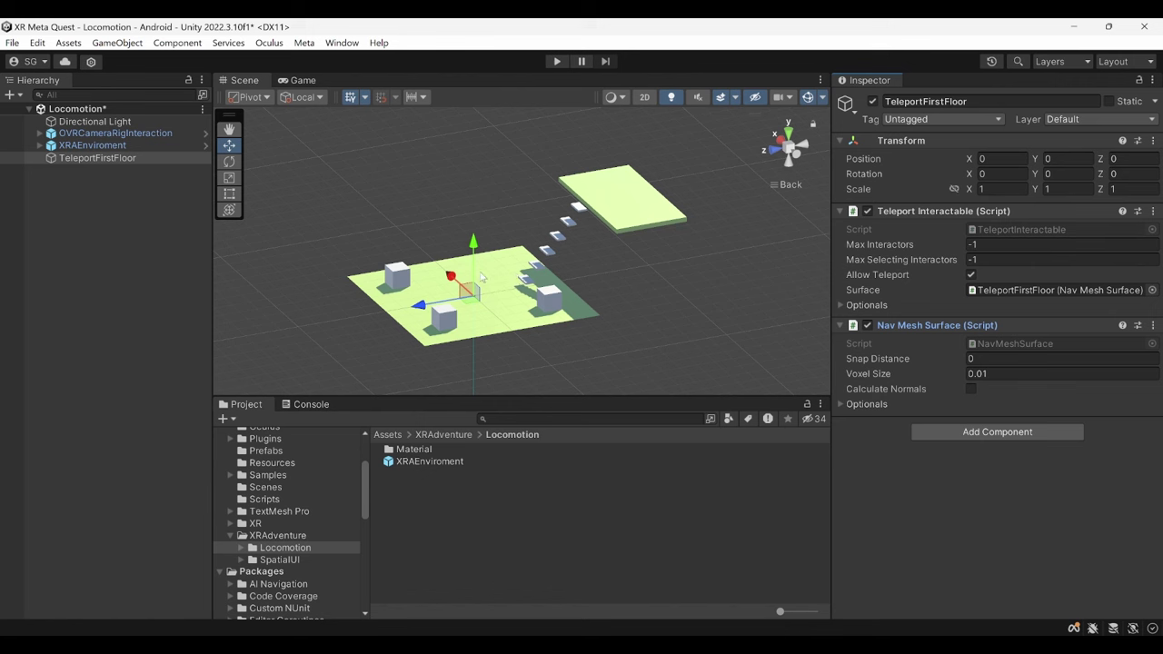
{"action": "left_click", "coordinate": [82, 159]}
{"action": "key", "text": "ctrl+s"}
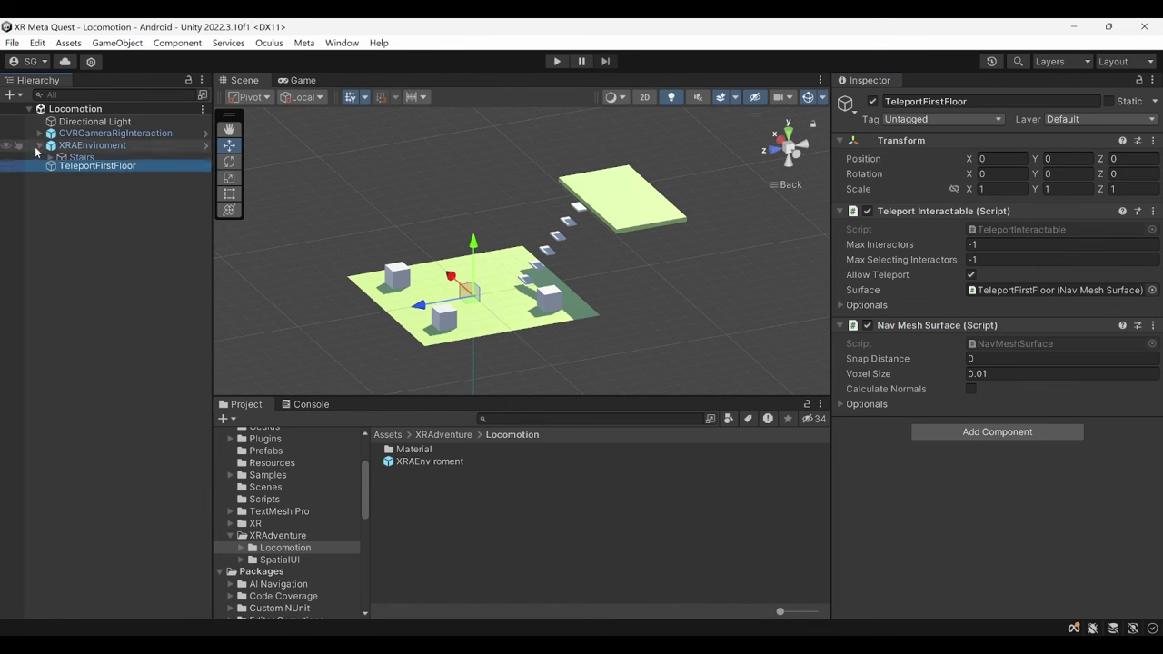
Add a NavMeshSurface to XRAEnviroment's FirstFloor and bake it into NavMesh-FirstFloor.
{"action": "left_click", "coordinate": [39, 146]}
{"action": "left_click", "coordinate": [89, 169]}
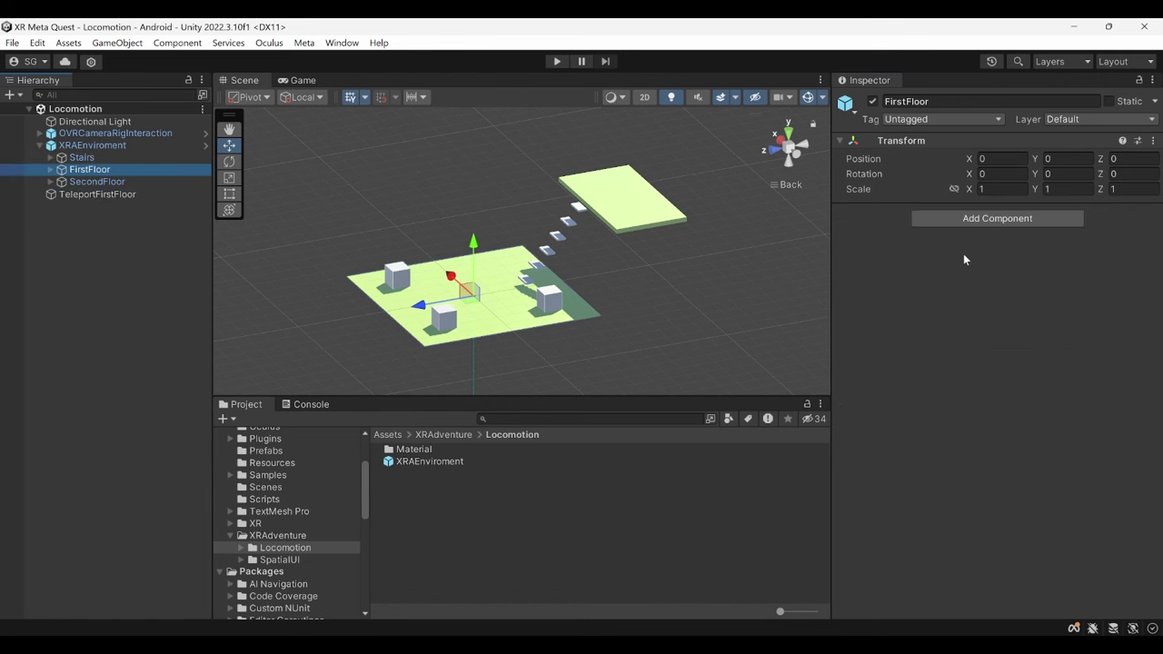
{"action": "left_click", "coordinate": [943, 219]}
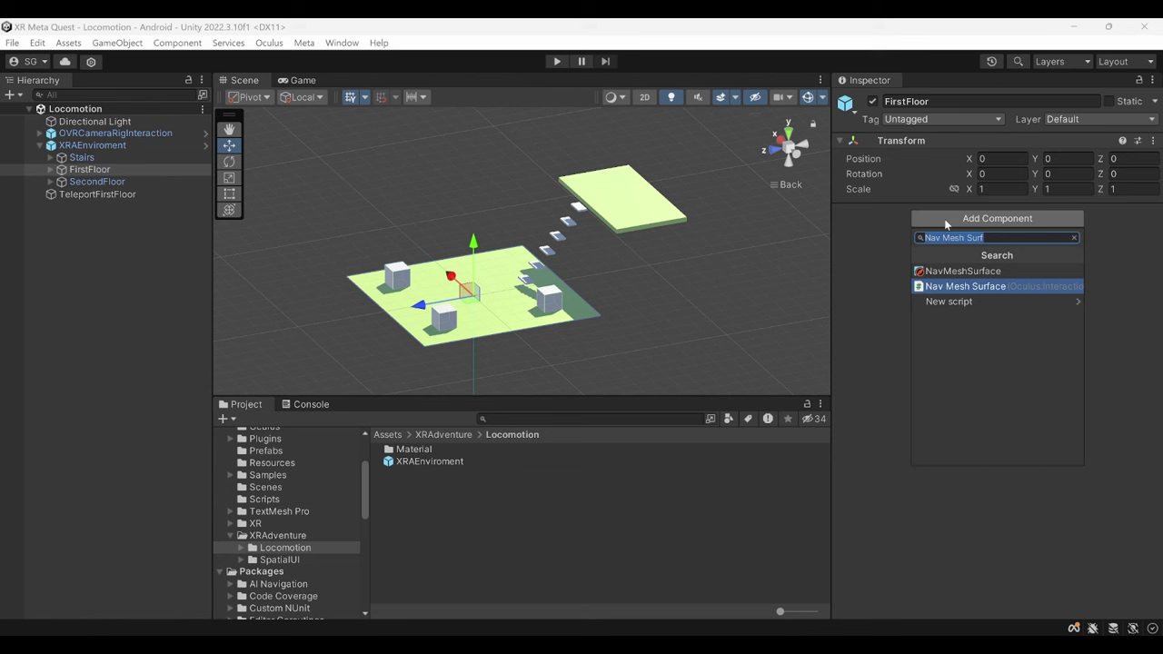
{"action": "key", "text": "BackSpace"}
{"action": "type", "text": "NavMe"}
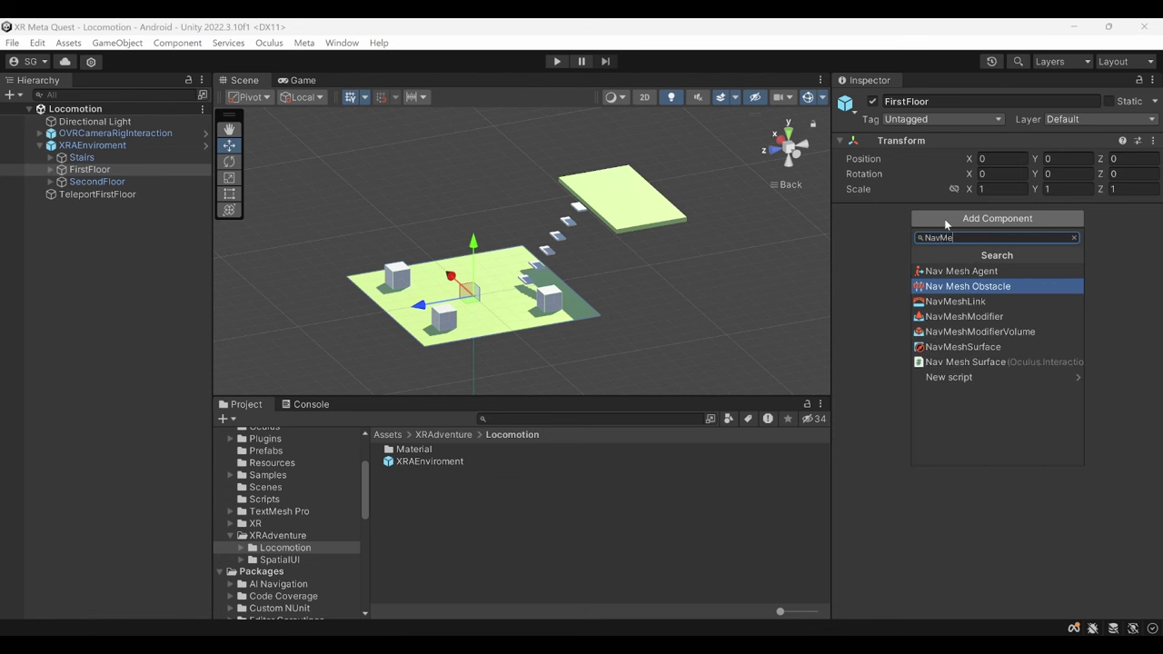
{"action": "type", "text": "sh"}
{"action": "key", "text": "Down"}
{"action": "key", "text": "Down"}
{"action": "key", "text": "Down"}
{"action": "key", "text": "Down"}
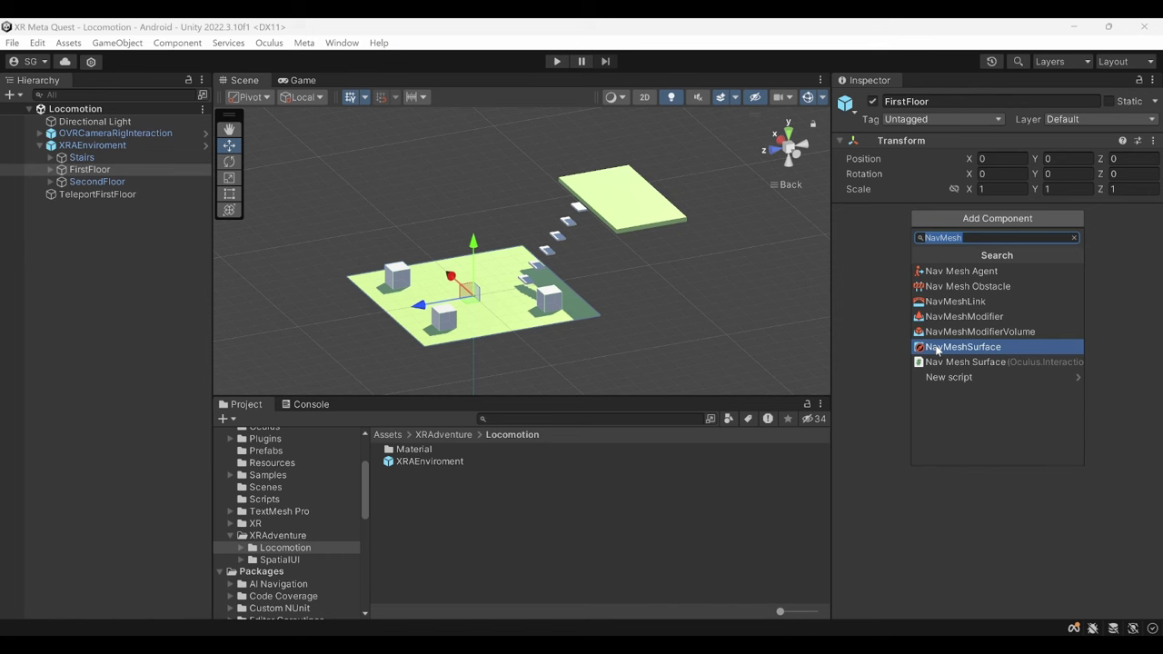
{"action": "left_click", "coordinate": [936, 346]}
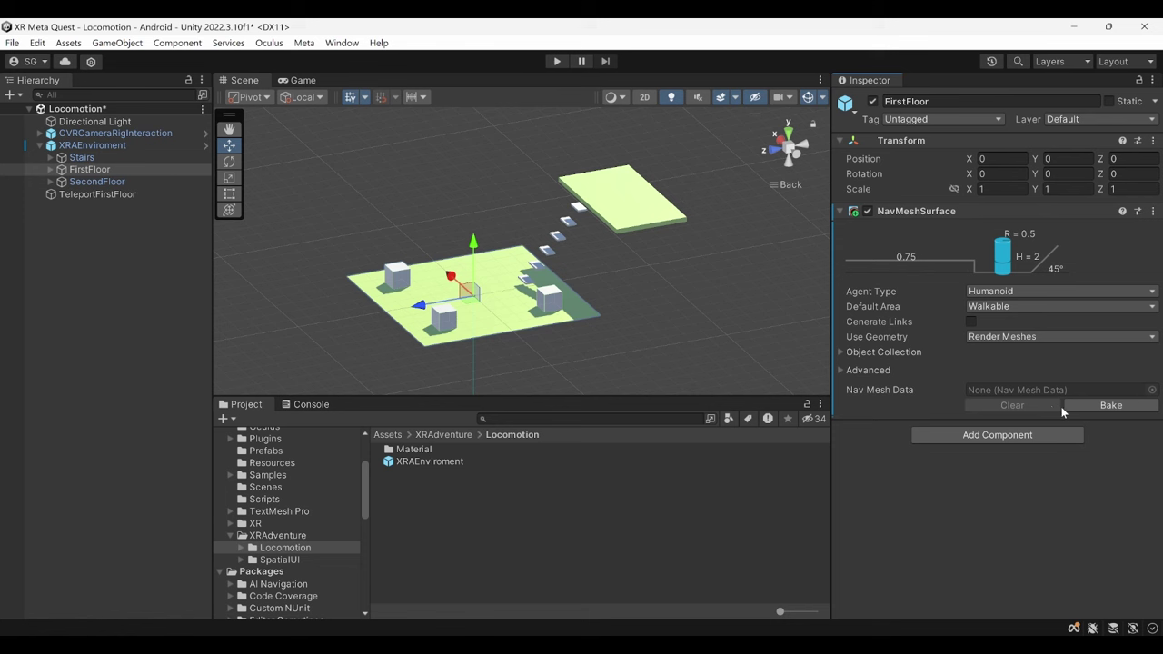
{"action": "left_click", "coordinate": [1088, 406]}
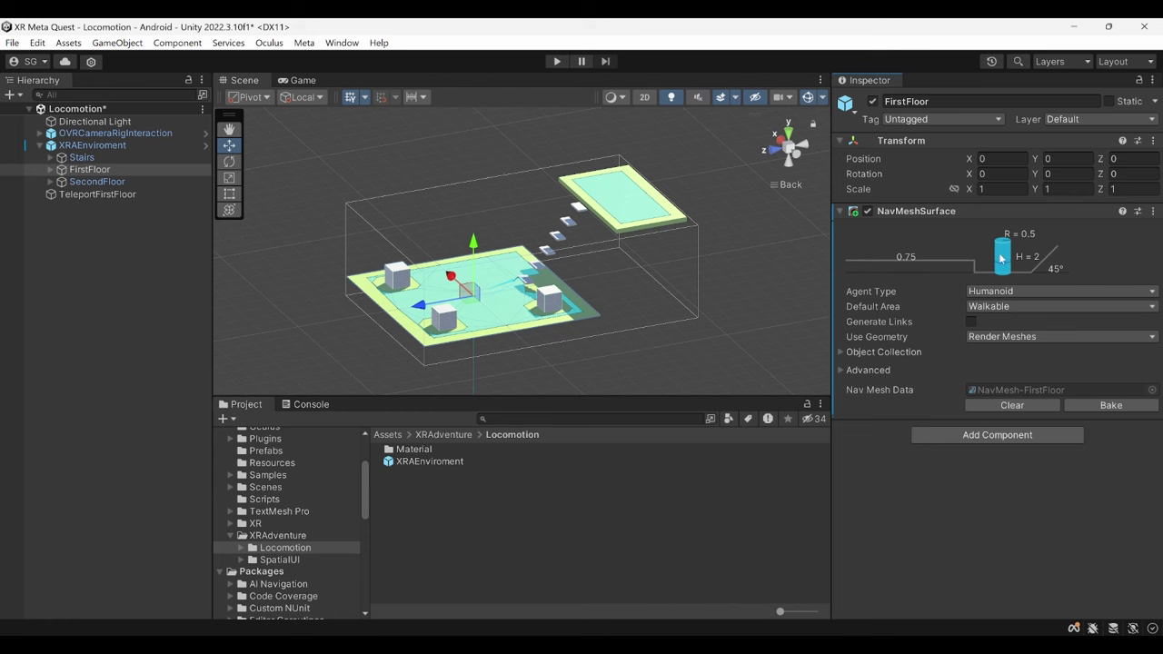
Dock the AI Navigation window beside the Inspector and set the Humanoid agent radius to 0.15.
{"action": "left_click", "coordinate": [342, 43]}
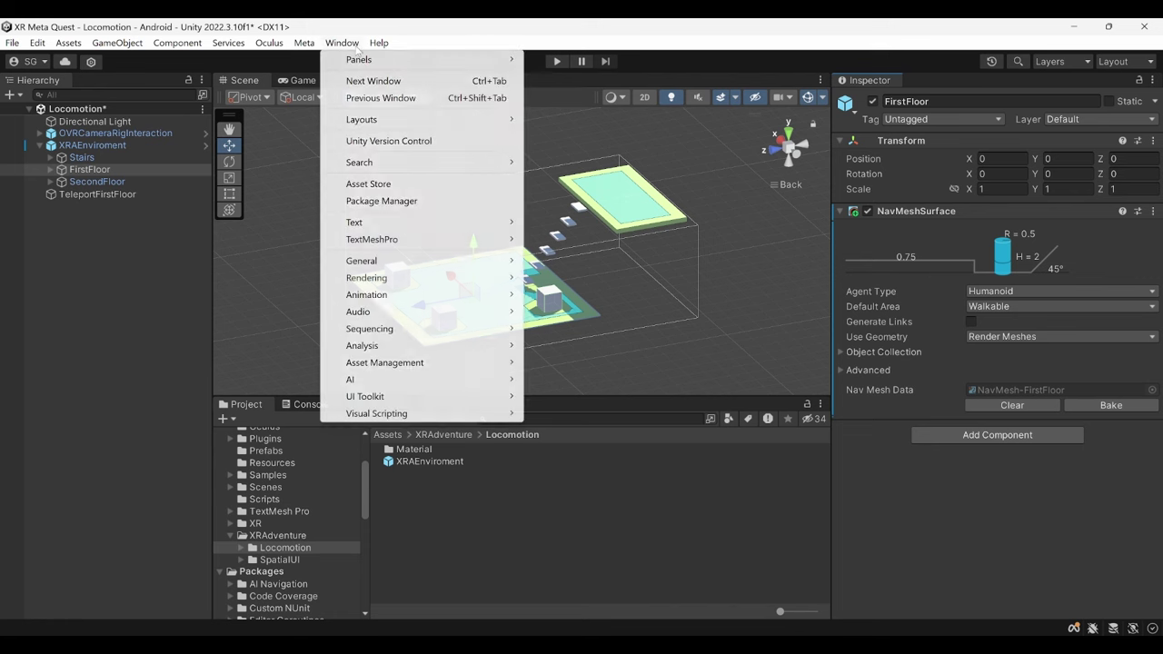
{"action": "mouse_move", "coordinate": [371, 383]}
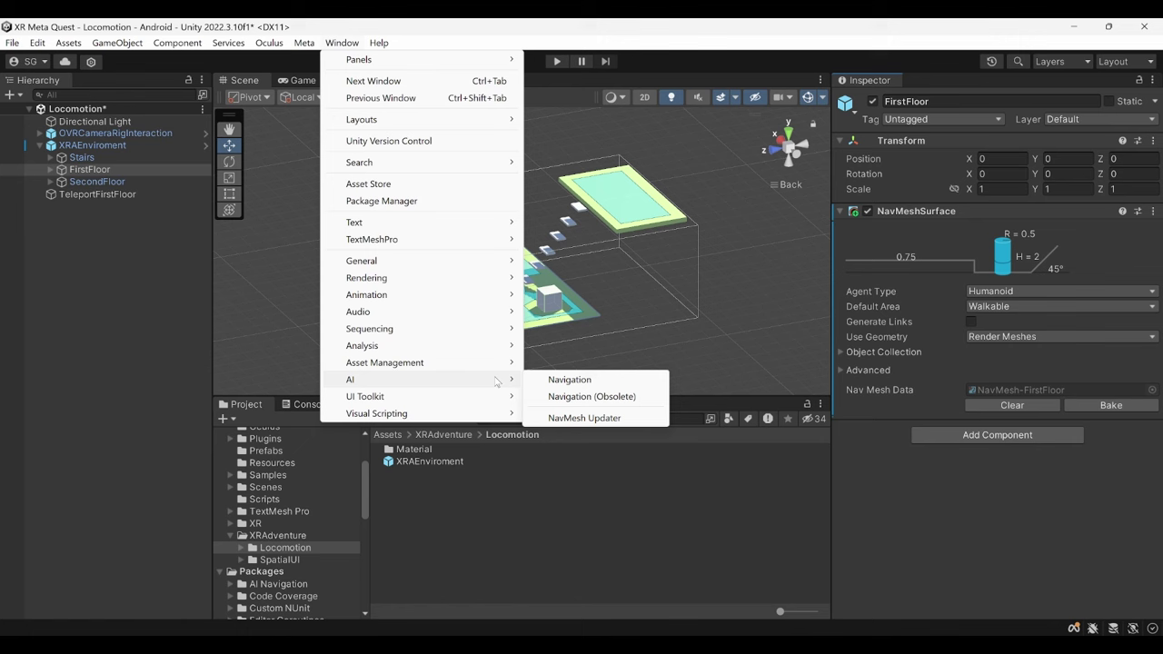
{"action": "left_click", "coordinate": [545, 381]}
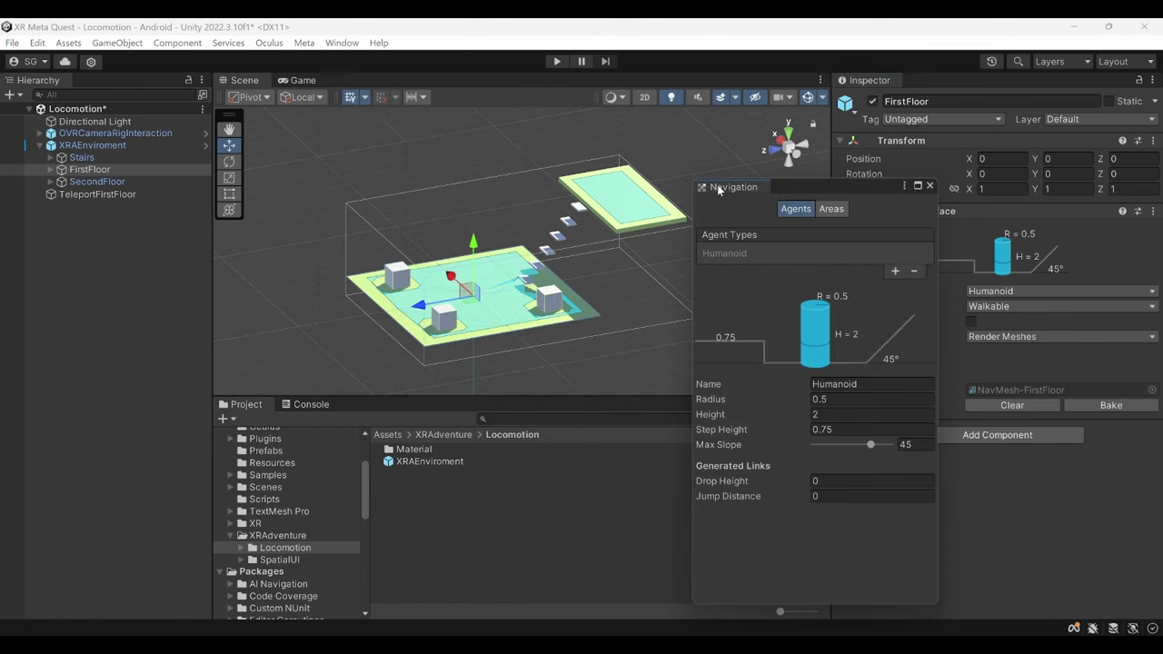
{"action": "left_click_drag", "start_coordinate": [721, 189], "coordinate": [930, 85]}
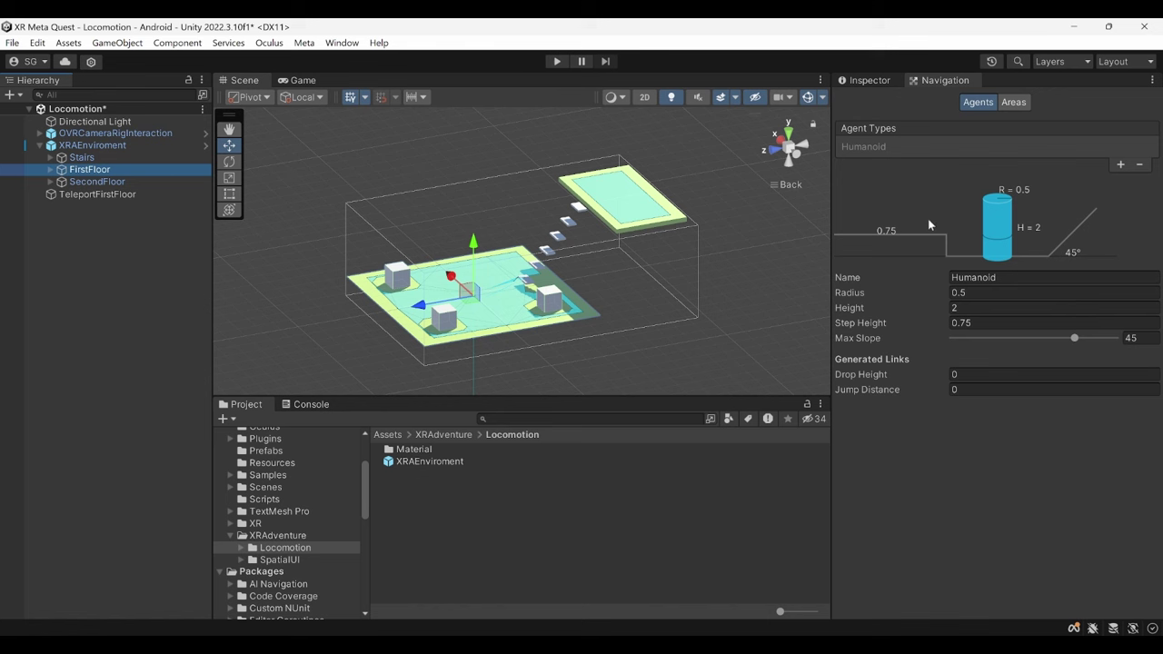
{"action": "left_click", "coordinate": [987, 291]}
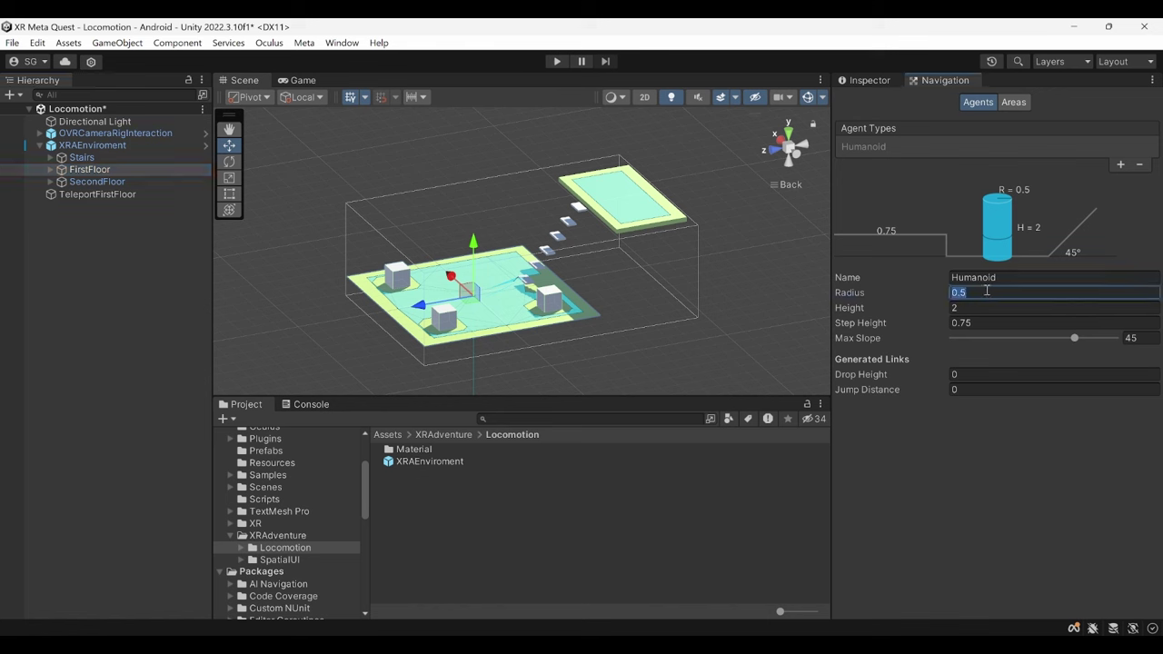
{"action": "type", "text": "0.15"}
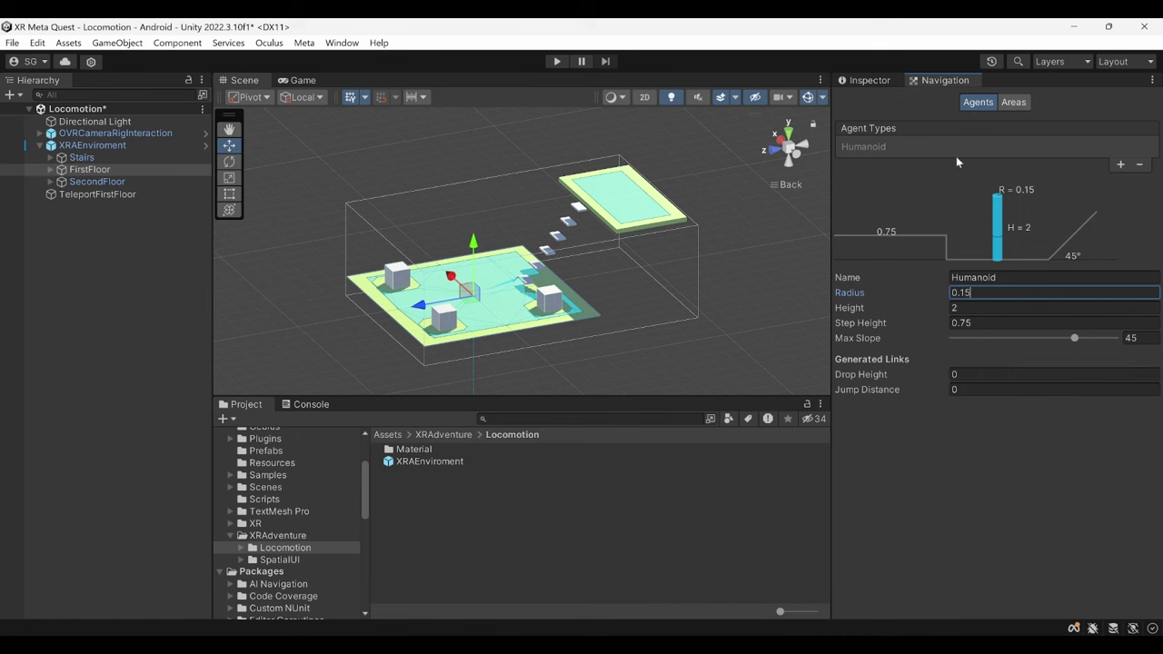
{"action": "left_click", "coordinate": [880, 81]}
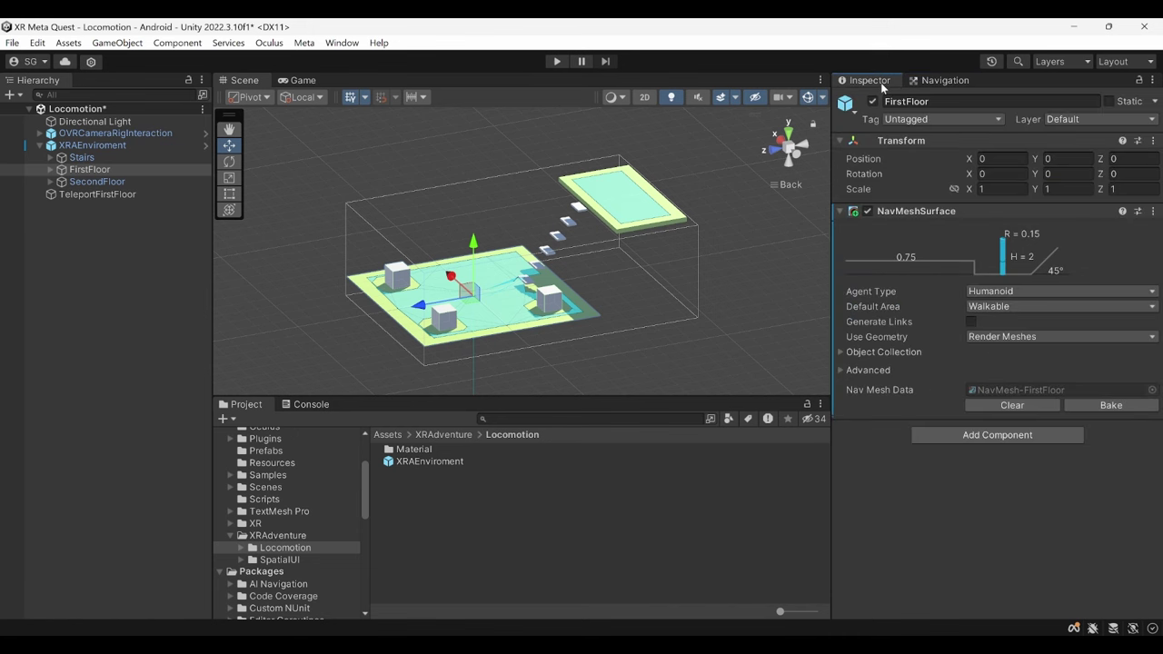
Set FirstFloor's Collect Objects to Current Object Hierarchy, re-bake, and zoom onto the first floor.
{"action": "left_click", "coordinate": [841, 352]}
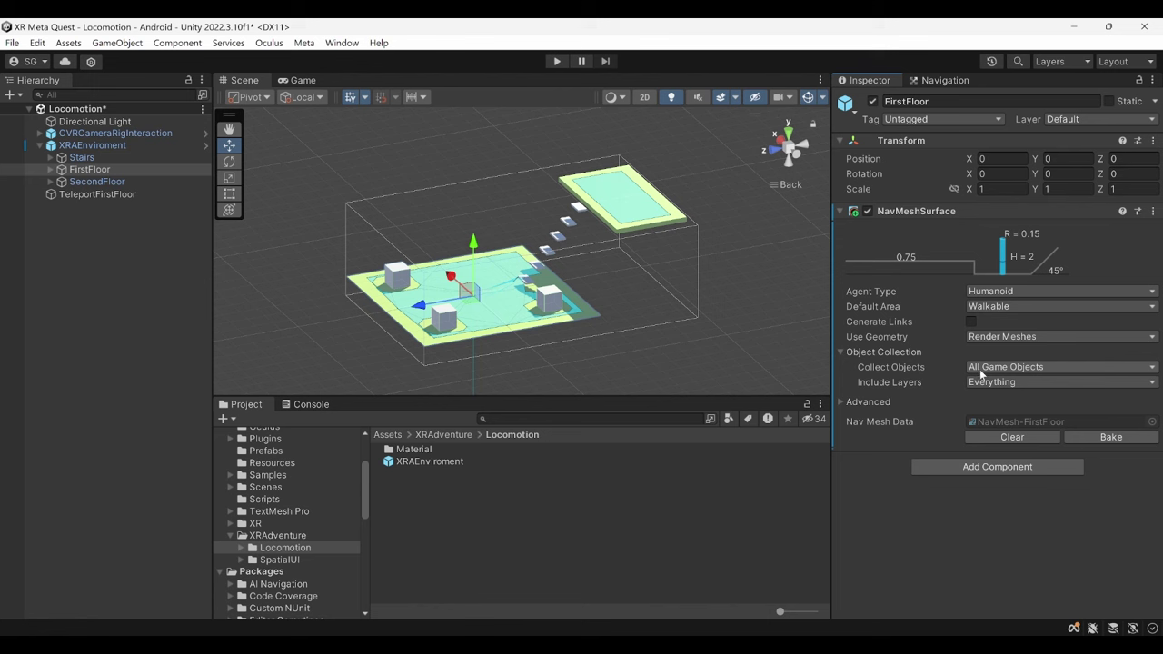
{"action": "left_click", "coordinate": [52, 171]}
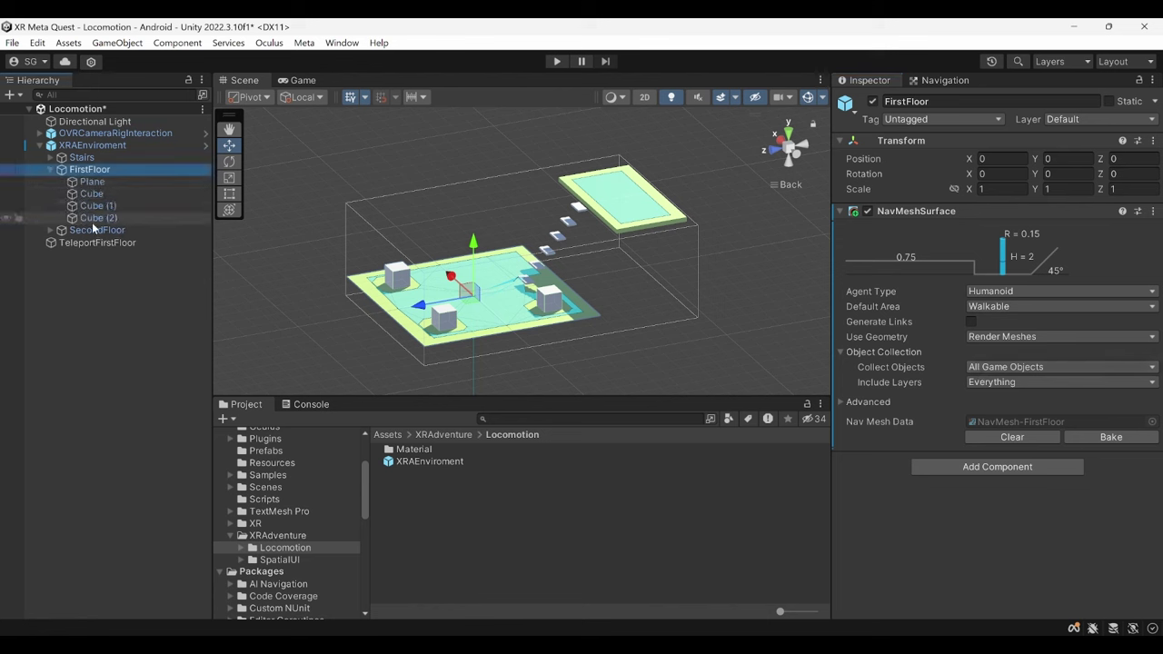
{"action": "left_click", "coordinate": [51, 170]}
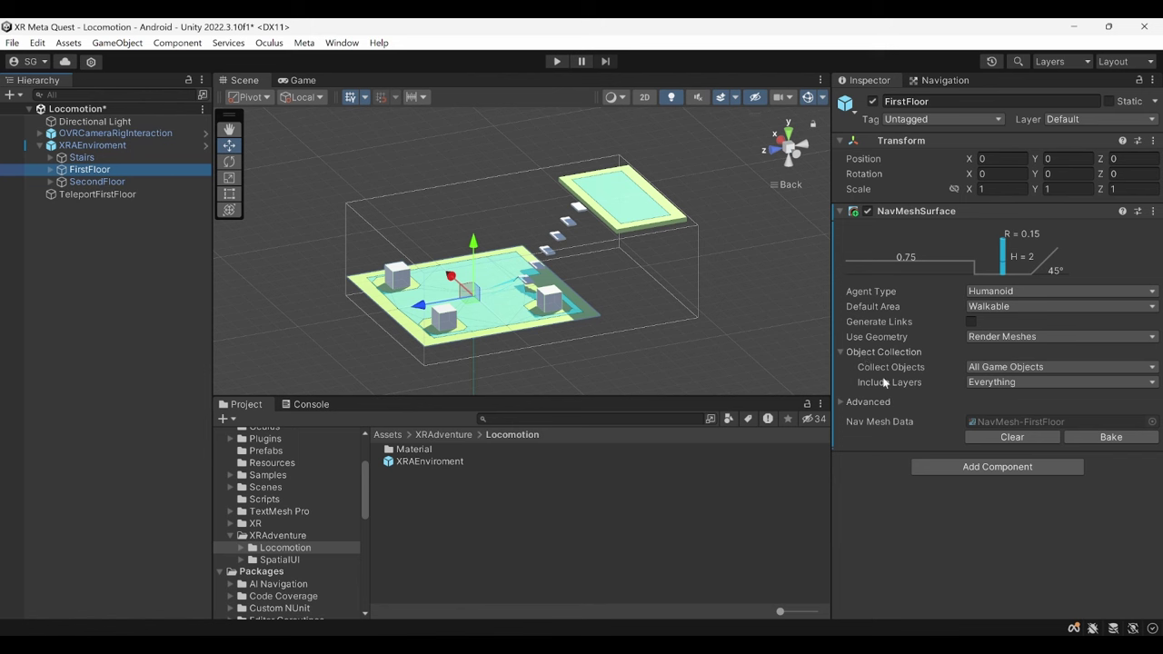
{"action": "left_click", "coordinate": [974, 369]}
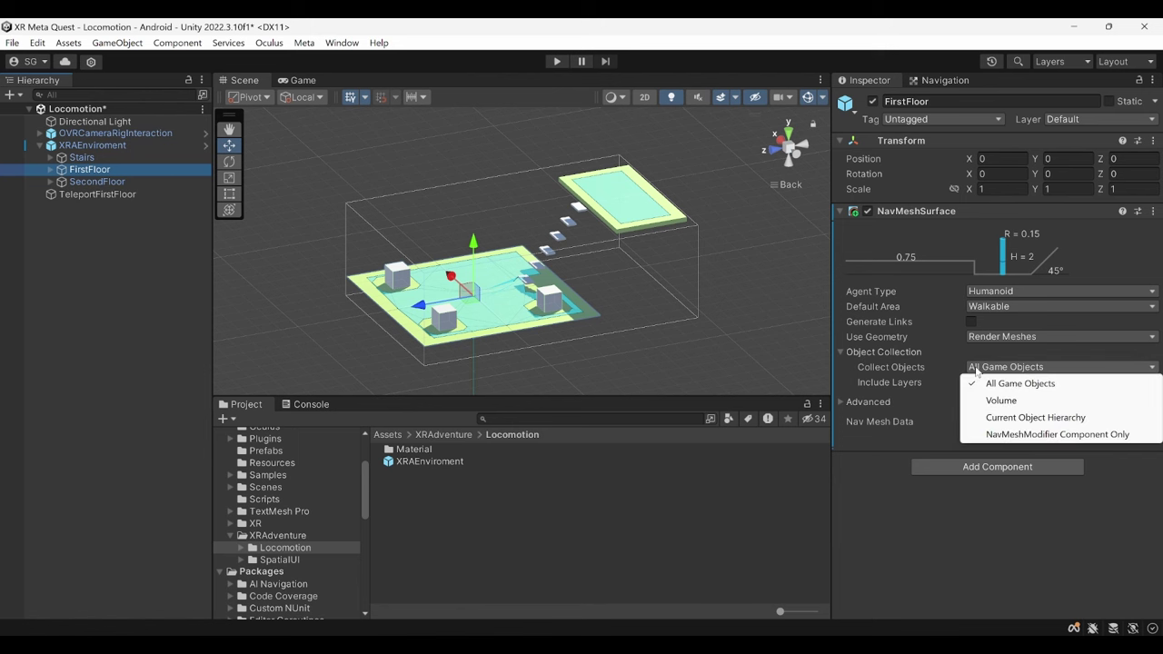
{"action": "left_click", "coordinate": [1010, 419]}
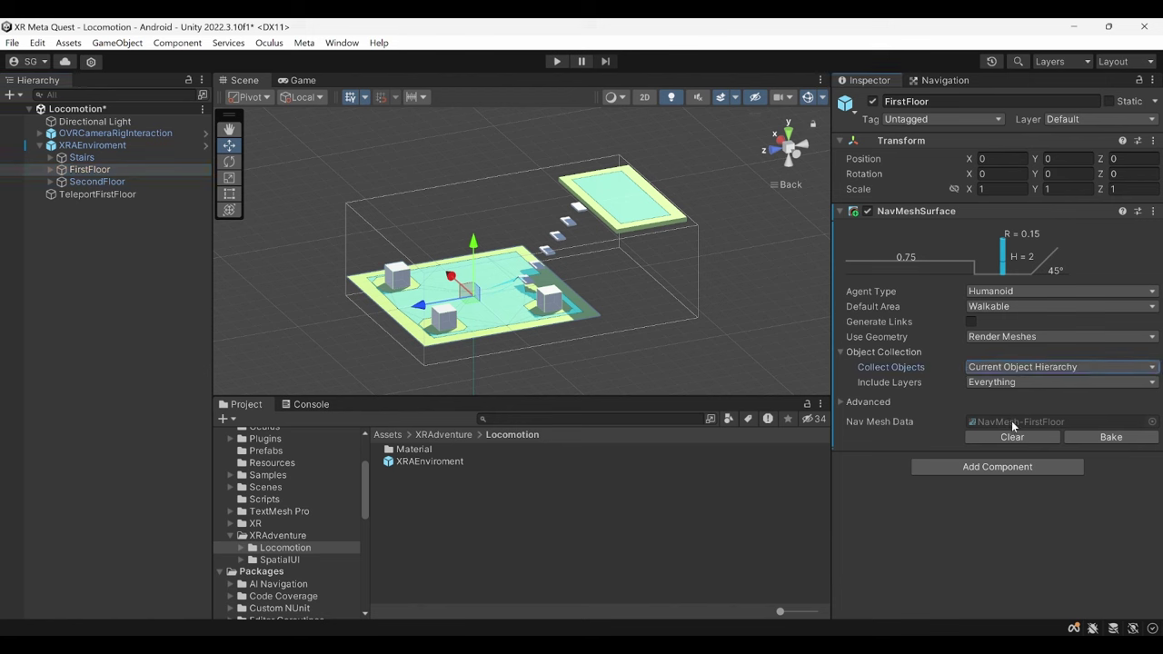
{"action": "left_click", "coordinate": [1091, 439]}
{"action": "scroll", "coordinate": [451, 242], "scroll_direction": "up", "scroll_amount": 3}
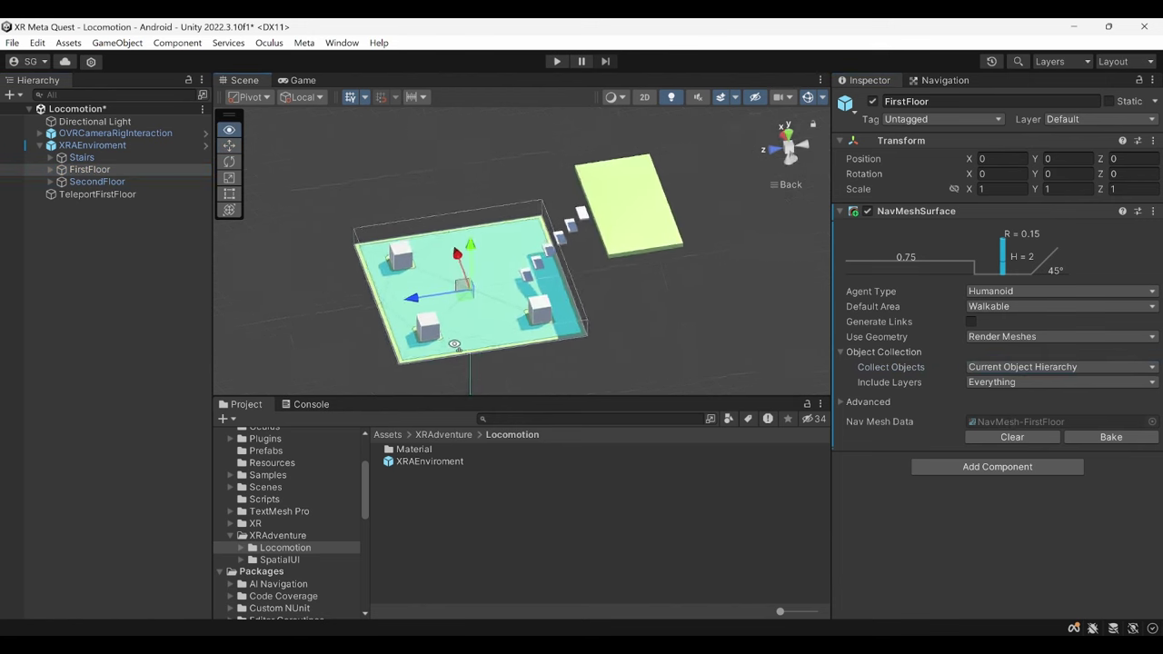
{"action": "left_click_drag", "start_coordinate": [401, 310], "coordinate": [563, 251], "text": "alt"}
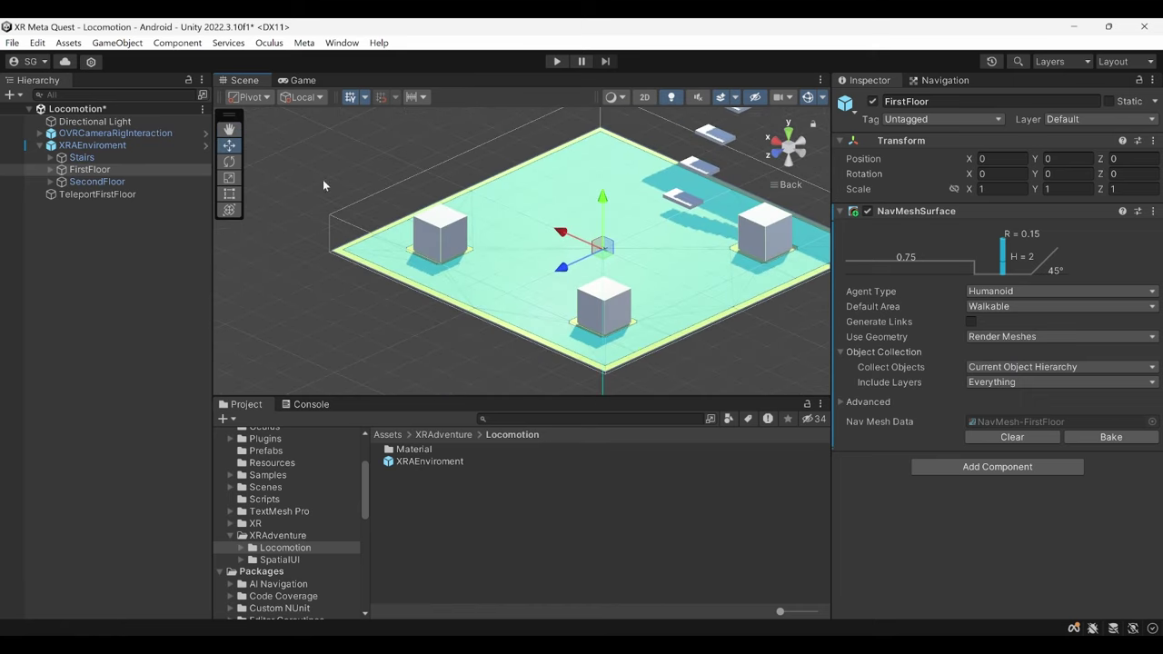
Set TeleportFirstFloor's Nav Mesh Surface optional Area Name to Walkable.
{"action": "left_click", "coordinate": [164, 194]}
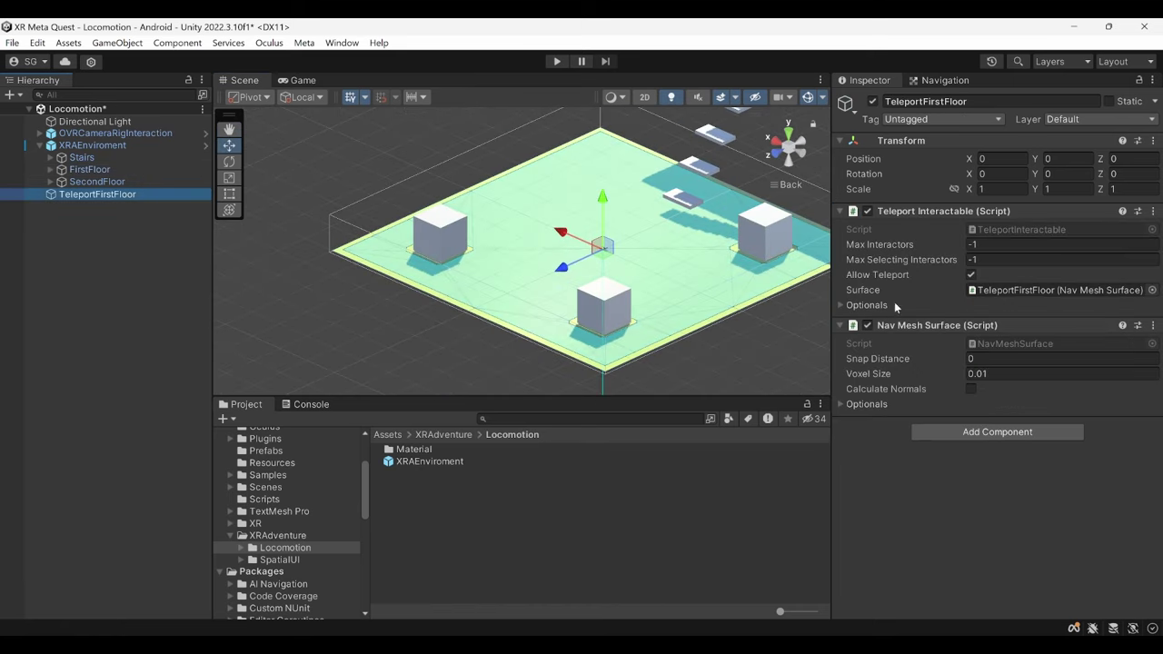
{"action": "scroll", "coordinate": [520, 287], "scroll_direction": "down", "scroll_amount": 5}
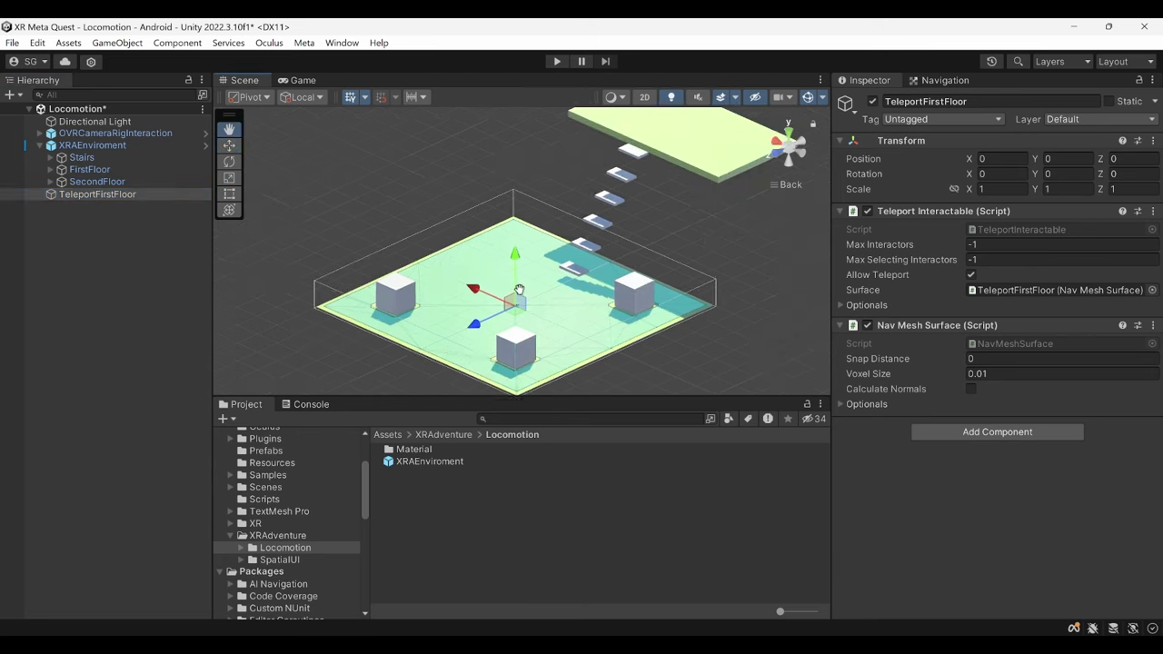
{"action": "scroll", "coordinate": [536, 306], "scroll_direction": "down", "scroll_amount": 1}
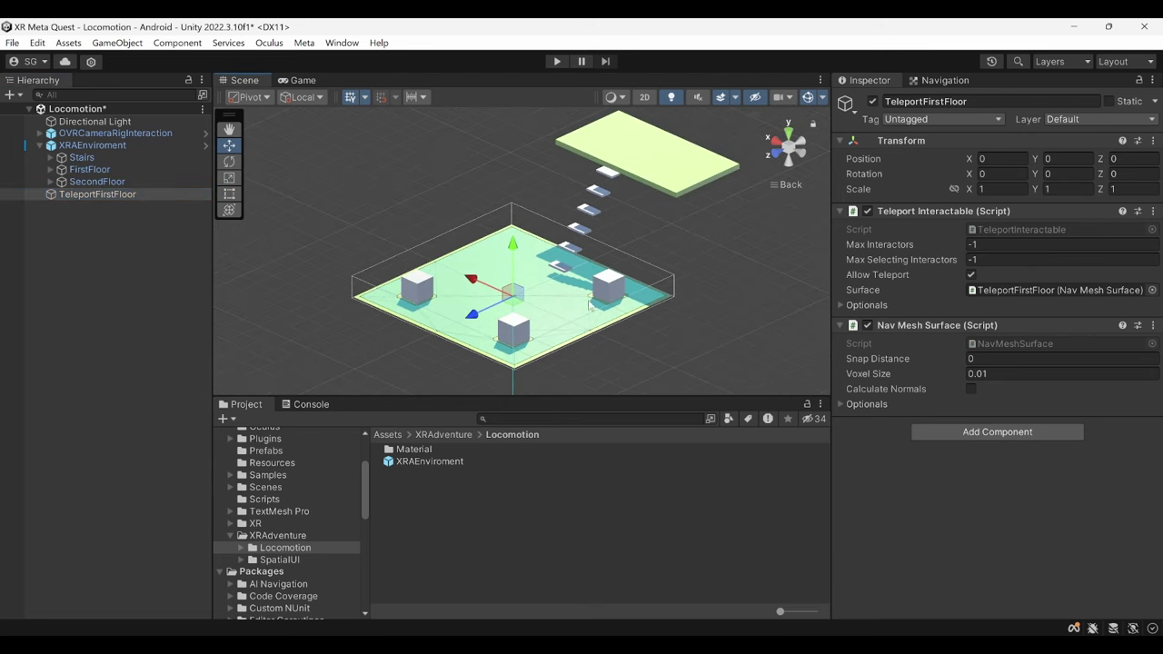
{"action": "left_click", "coordinate": [848, 409]}
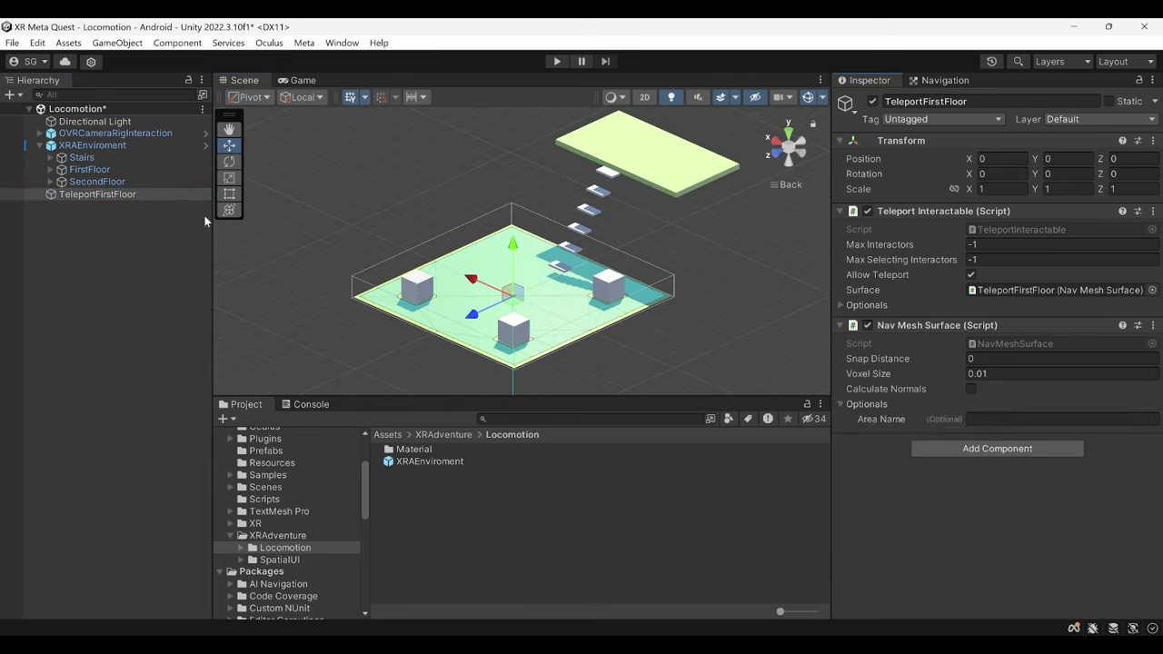
{"action": "left_click", "coordinate": [99, 173]}
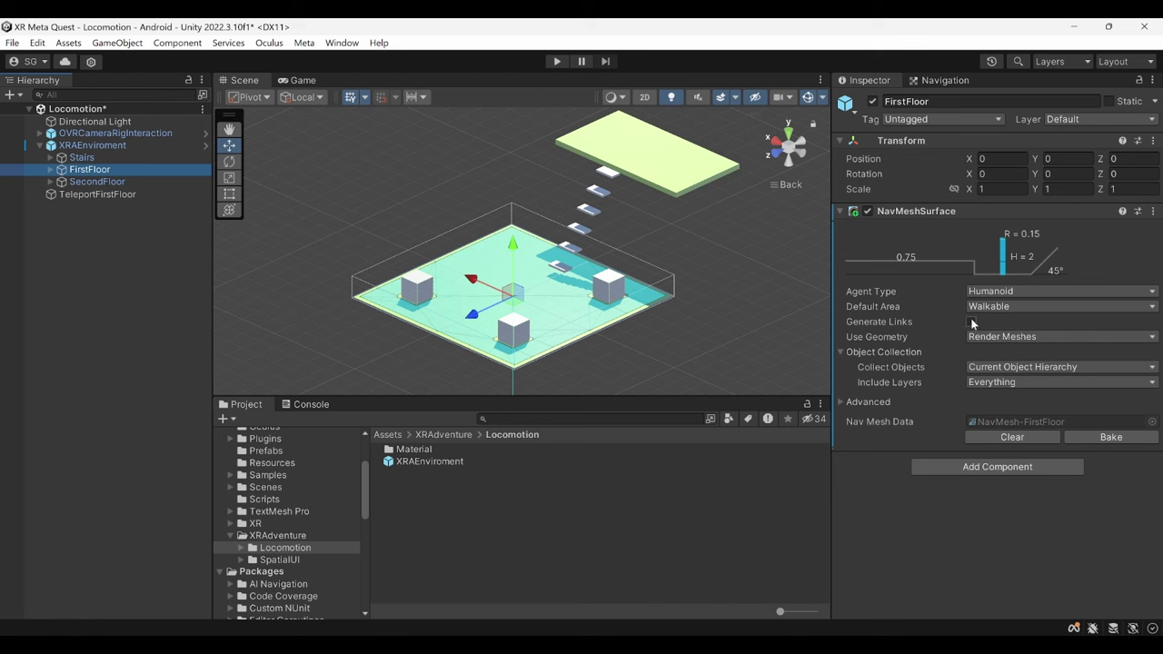
{"action": "left_click", "coordinate": [98, 195]}
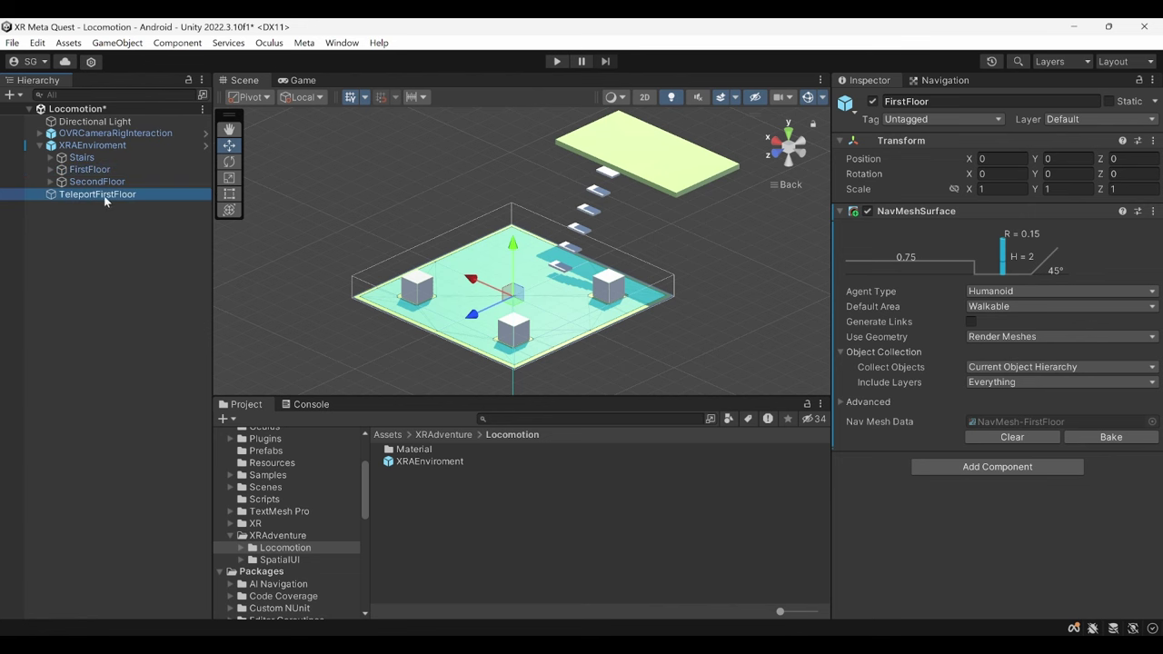
{"action": "left_click", "coordinate": [867, 404]}
{"action": "left_click", "coordinate": [1006, 419]}
{"action": "type", "text": "Wal"}
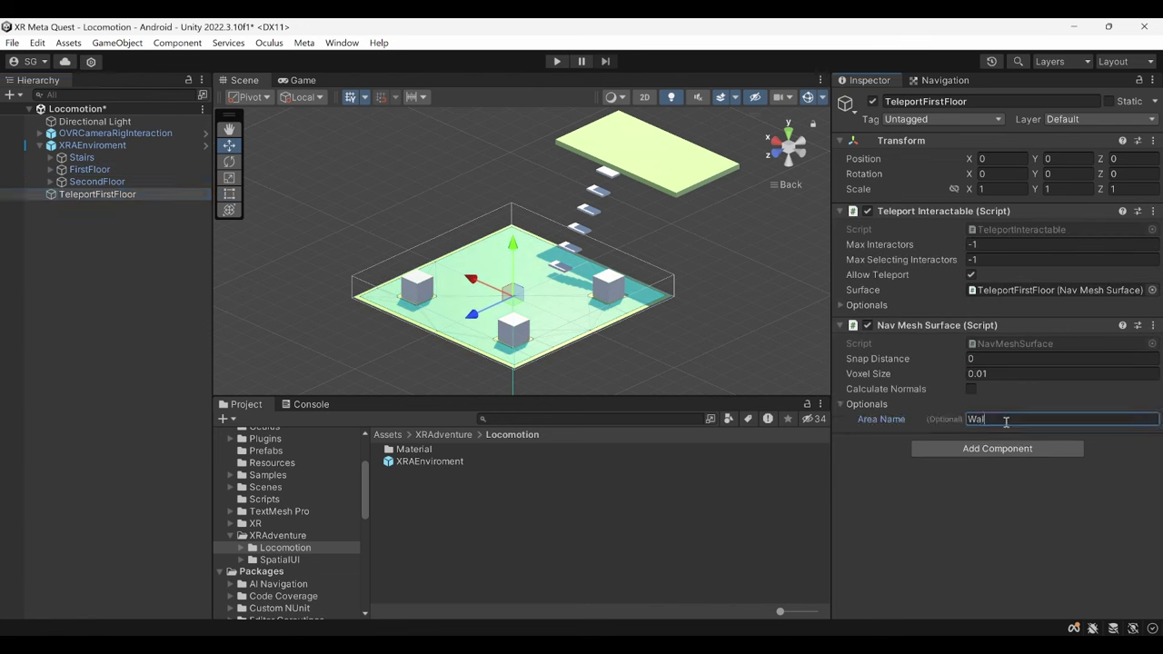
{"action": "type", "text": "kable"}
Add a Reticle Data Teleport component to TeleportFirstFloor with Valid Target mode.
{"action": "left_click", "coordinate": [1011, 446]}
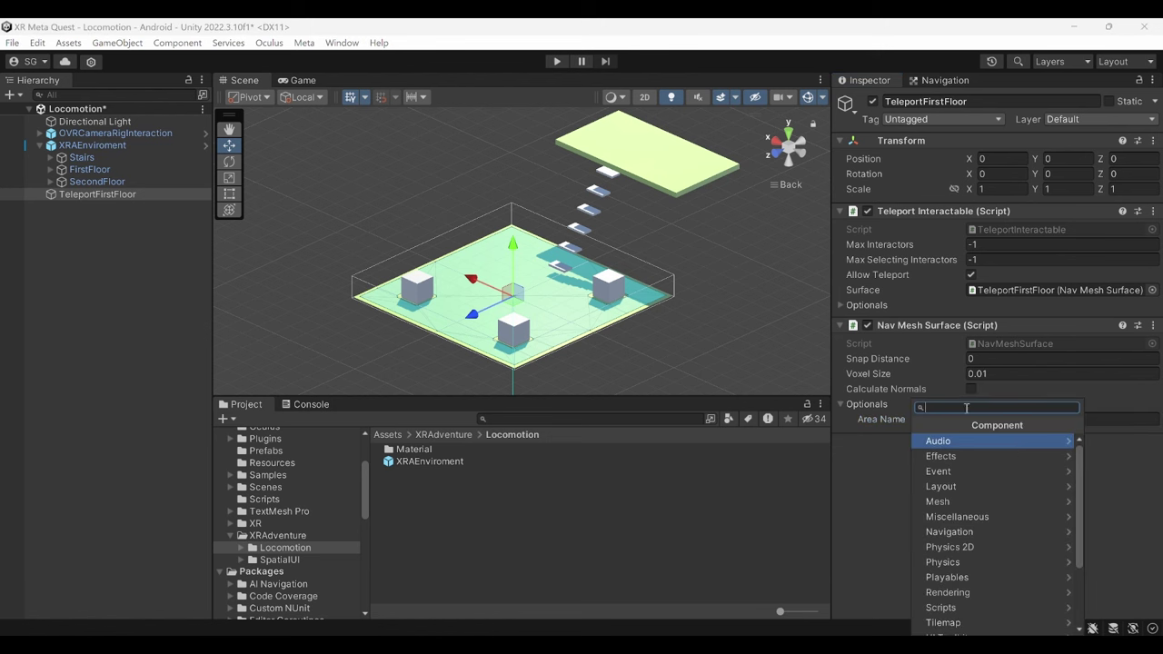
{"action": "type", "text": "Reticle Da"}
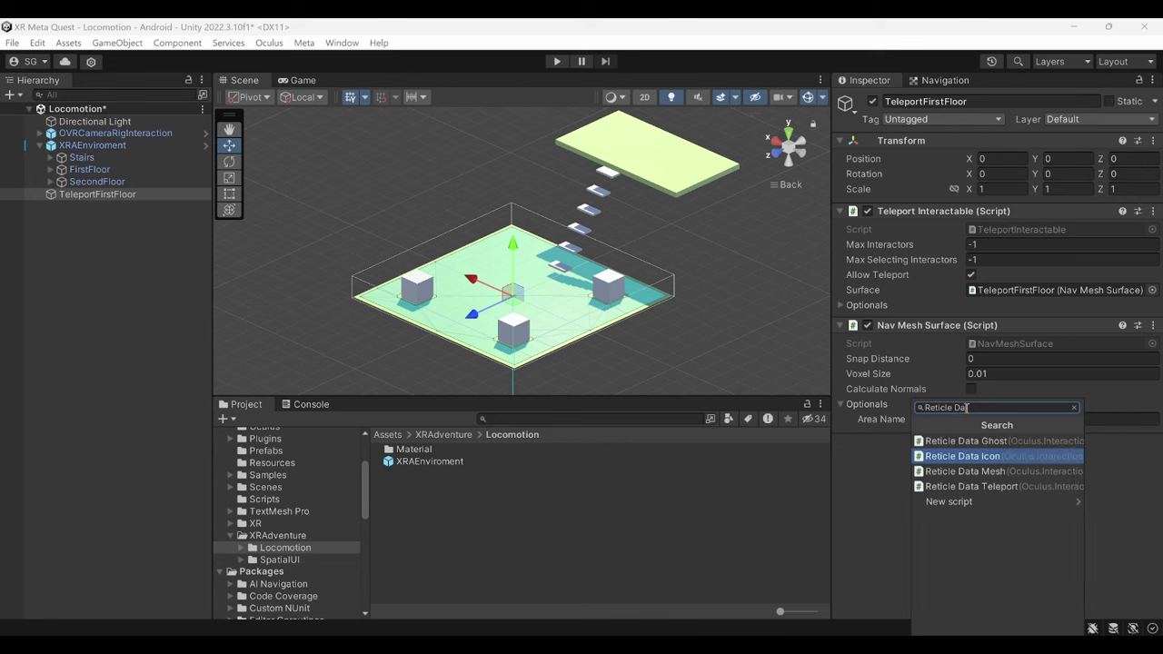
{"action": "type", "text": "ta Te"}
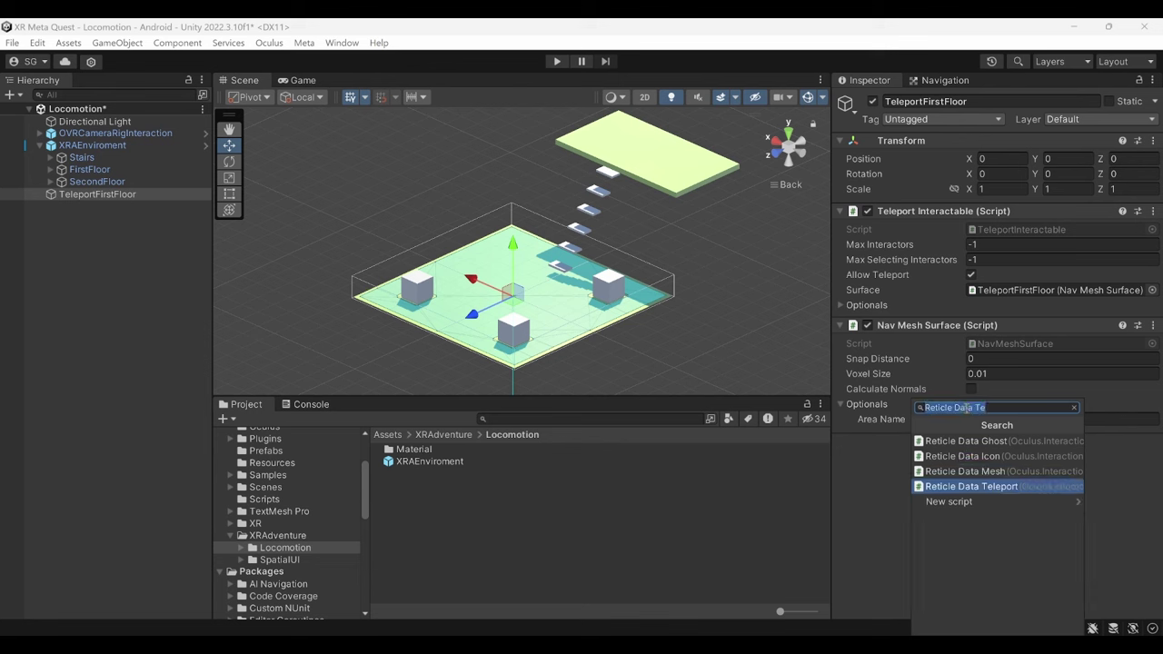
{"action": "left_click", "coordinate": [935, 486]}
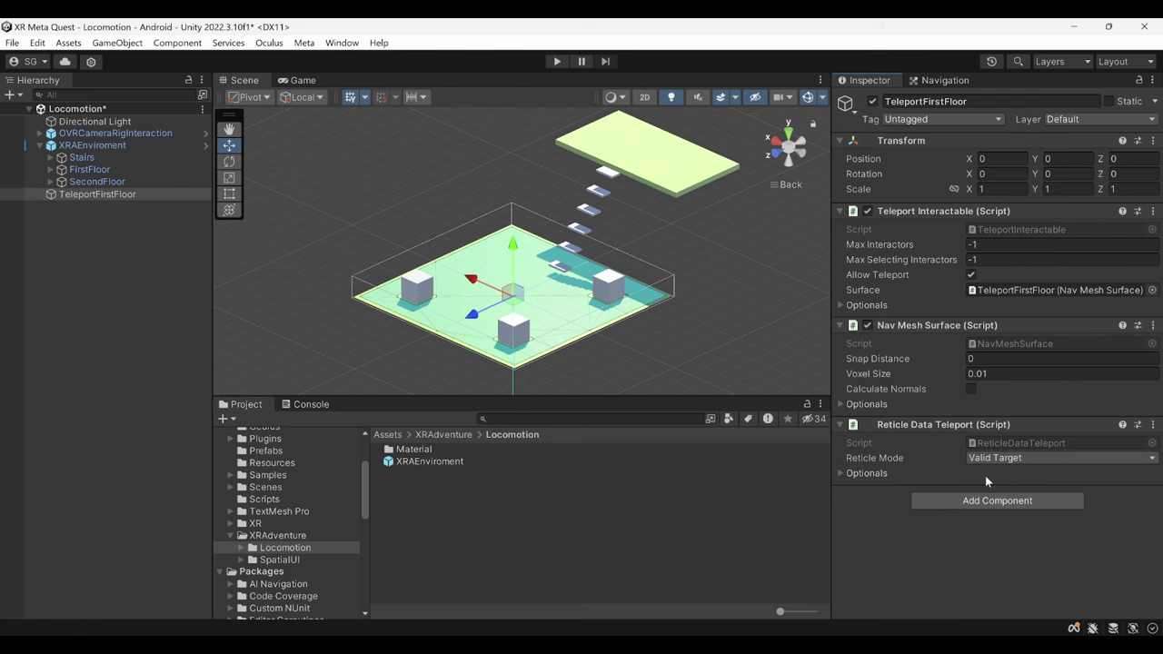
{"action": "right_click_drag", "start_coordinate": [642, 309], "coordinate": [606, 318]}
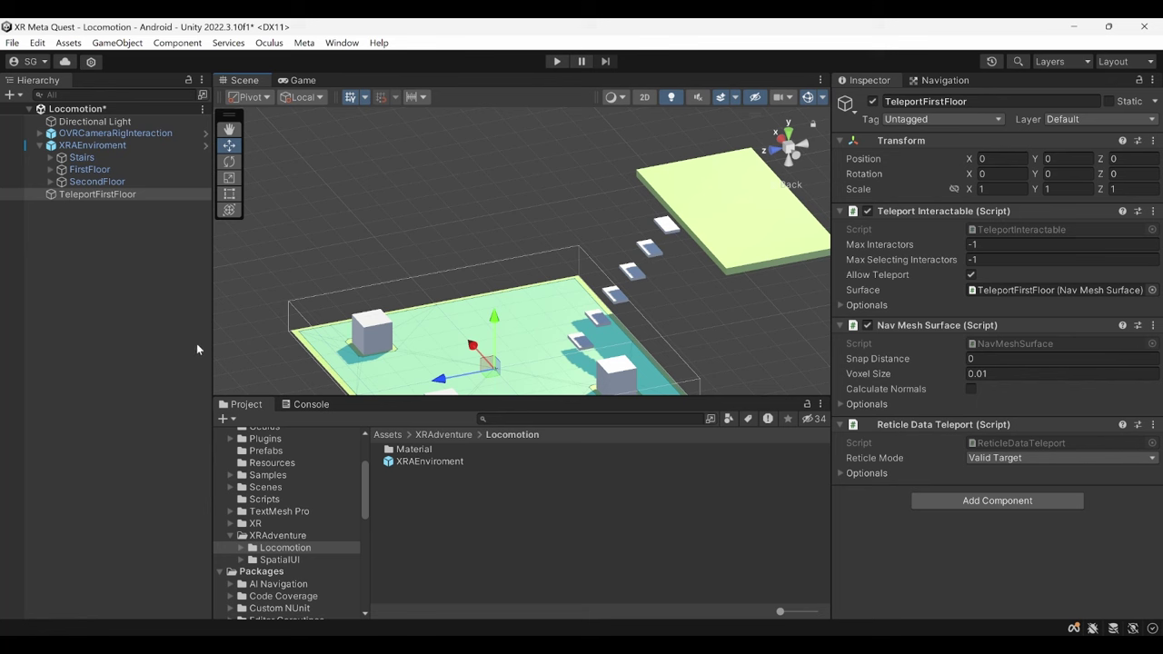
Create an empty object named TeleportStairs and reset its Transform to the origin.
{"action": "right_click", "coordinate": [128, 240]}
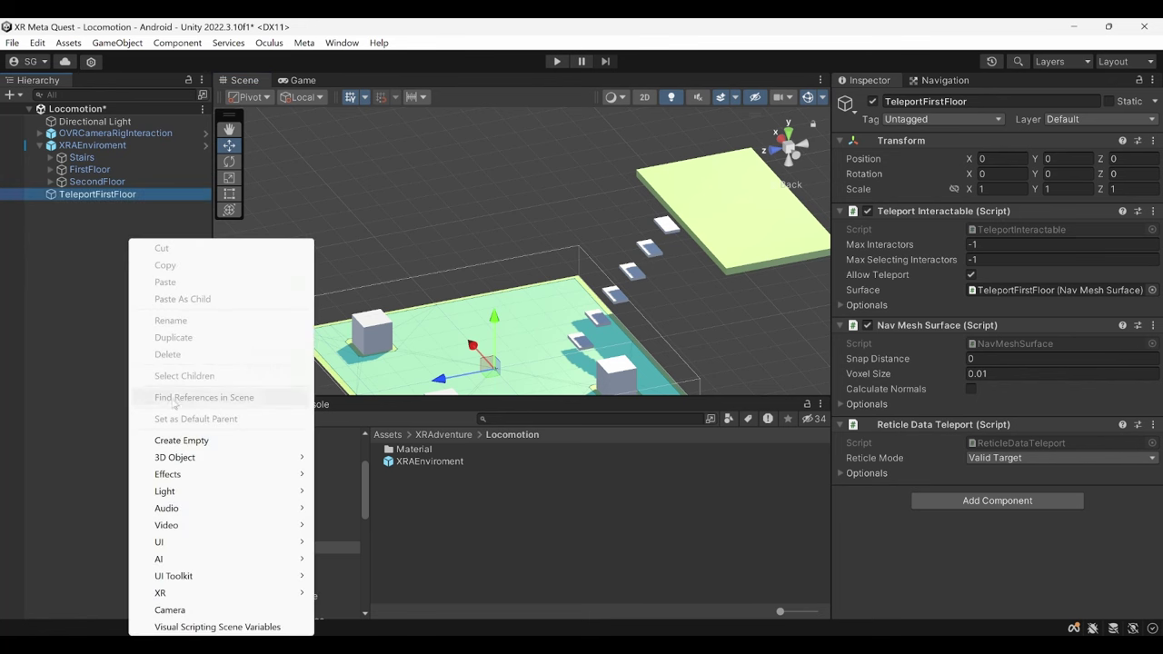
{"action": "left_click", "coordinate": [192, 443]}
{"action": "type", "text": "T"}
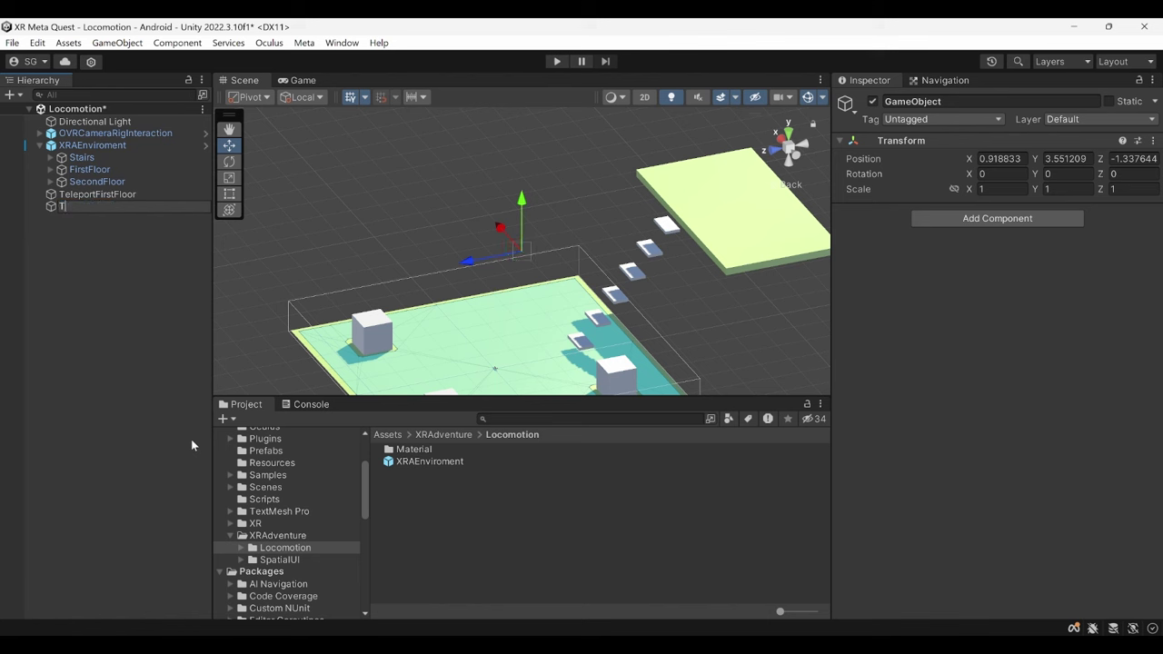
{"action": "type", "text": "eleportS"}
{"action": "type", "text": "tairs"}
{"action": "key", "text": "Return"}
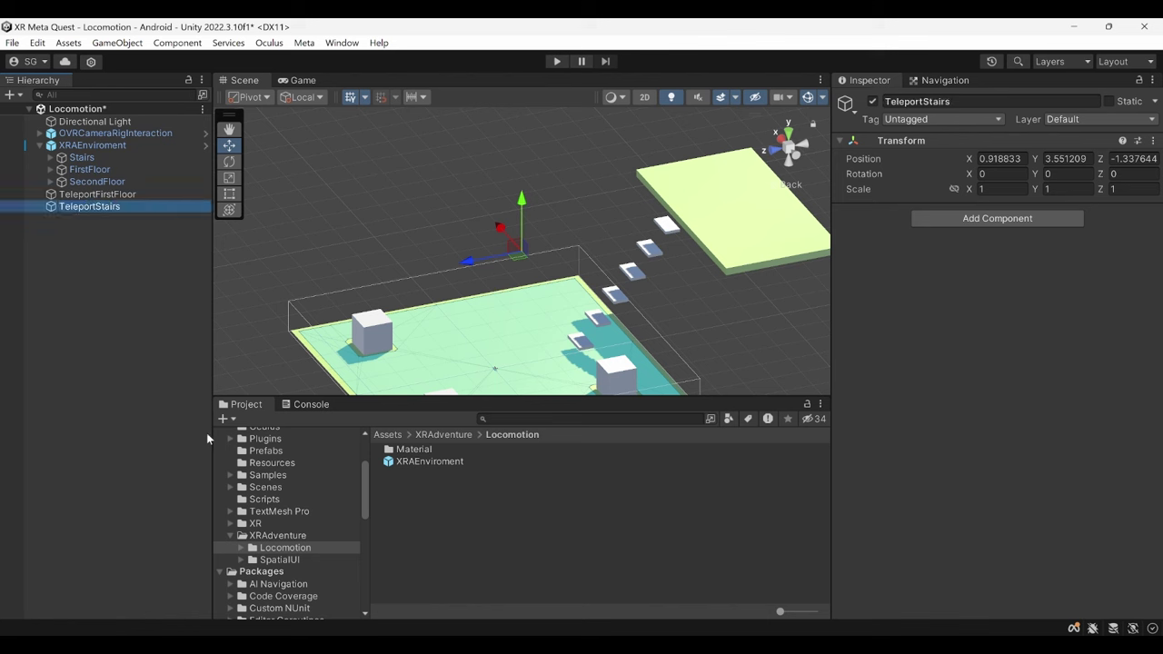
{"action": "left_click", "coordinate": [887, 142]}
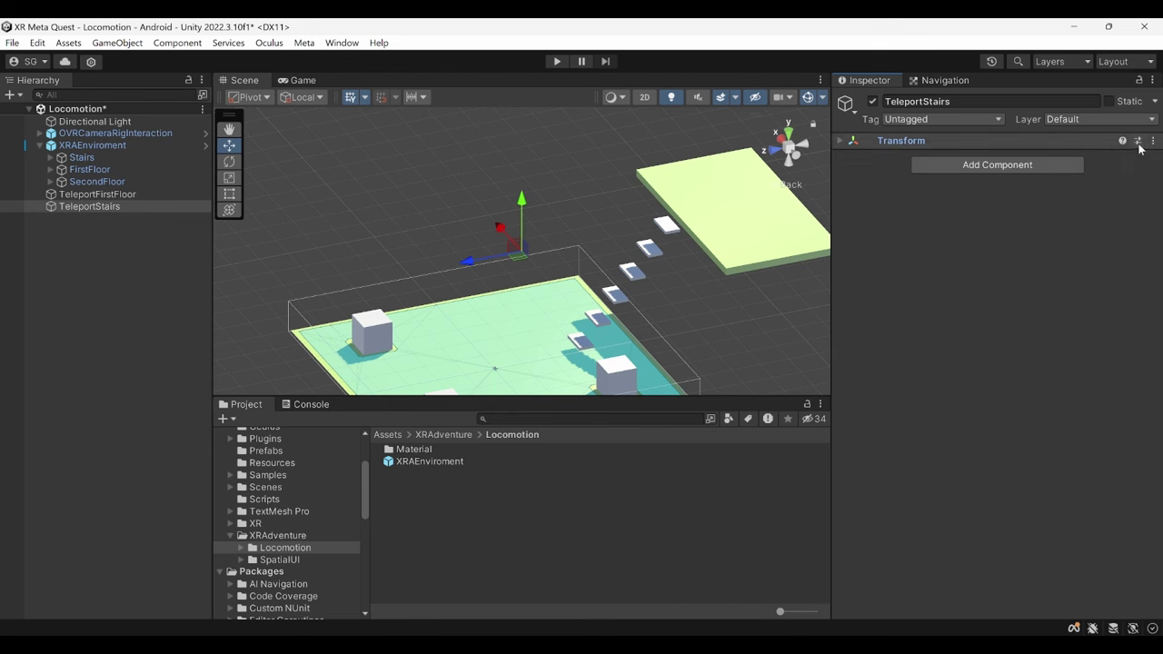
{"action": "left_click", "coordinate": [886, 143]}
{"action": "right_click", "coordinate": [923, 141]}
{"action": "left_click", "coordinate": [945, 153]}
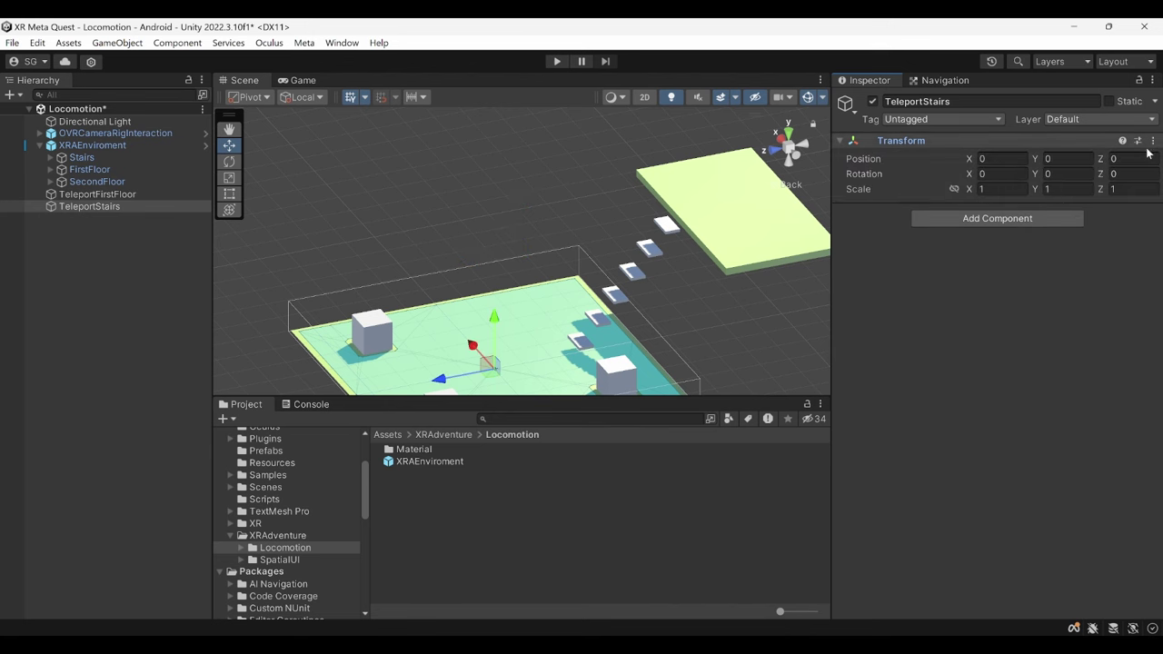
Add Teleport Interactable and Collider Surface to TeleportStairs, linking the Collider Surface as Surface.
{"action": "left_click", "coordinate": [1037, 218]}
{"action": "key", "text": "BackSpace"}
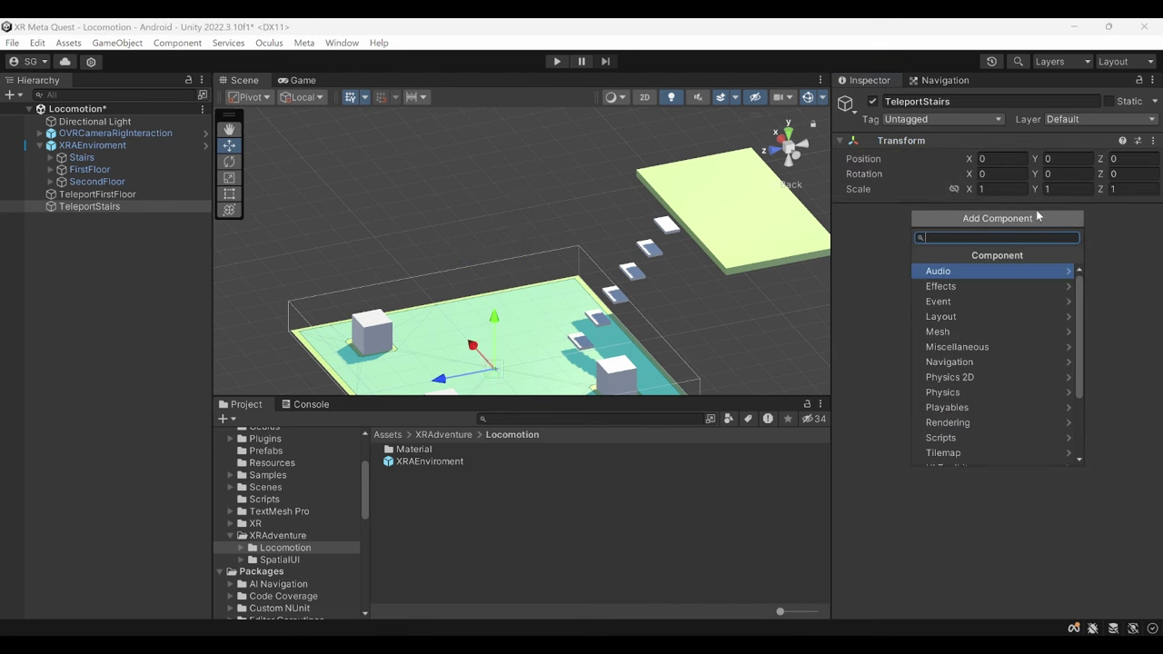
{"action": "type", "text": "Telepor"}
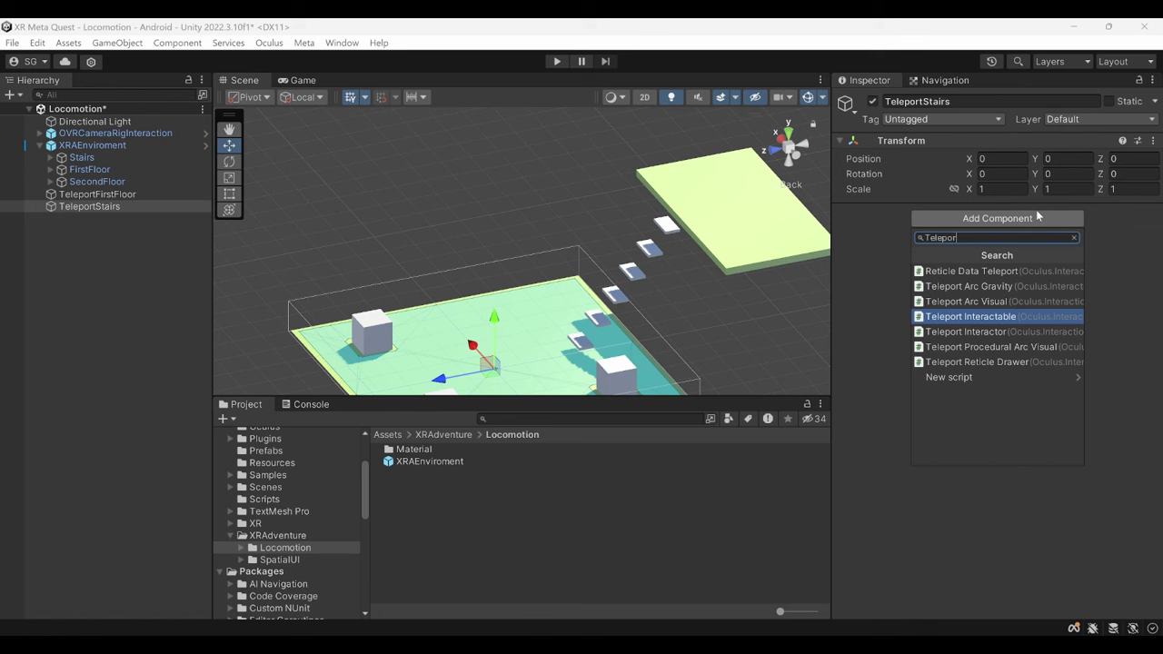
{"action": "left_click", "coordinate": [1016, 315]}
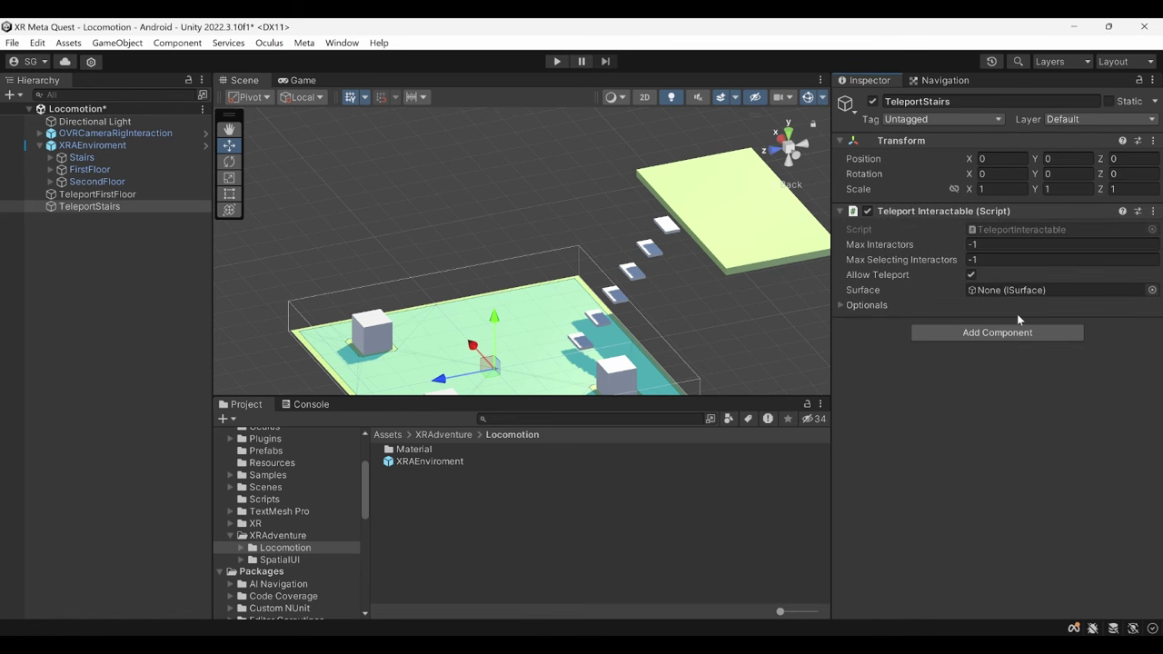
{"action": "left_click", "coordinate": [1054, 332]}
{"action": "key", "text": "BackSpace"}
{"action": "type", "text": "Co"}
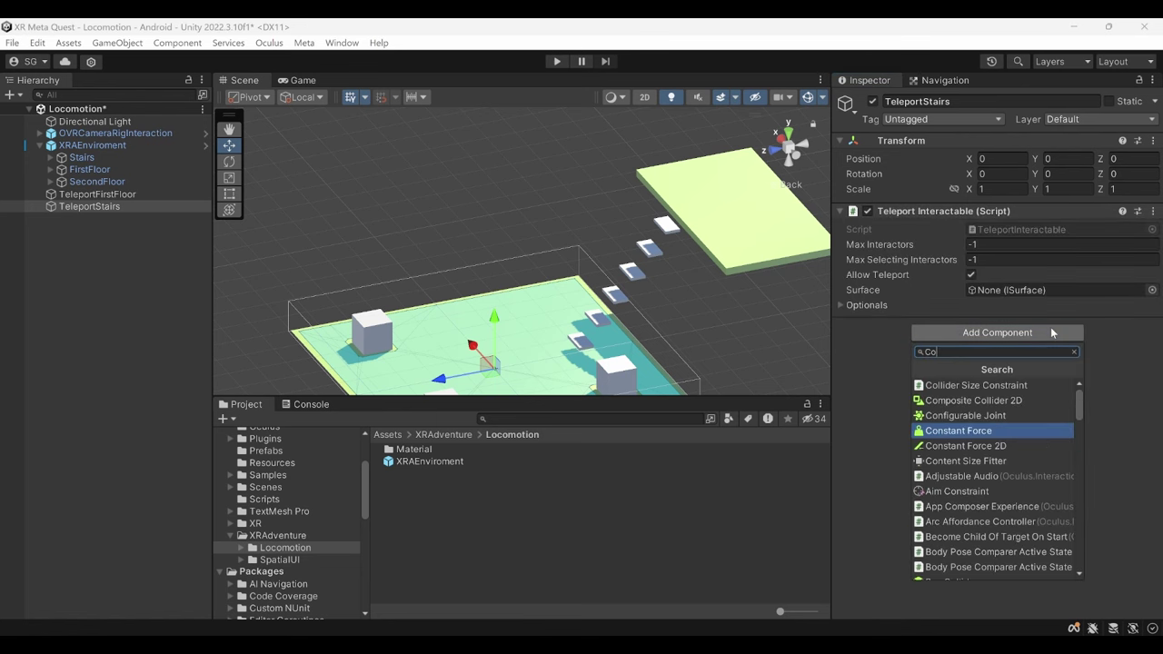
{"action": "type", "text": "llider Surface"}
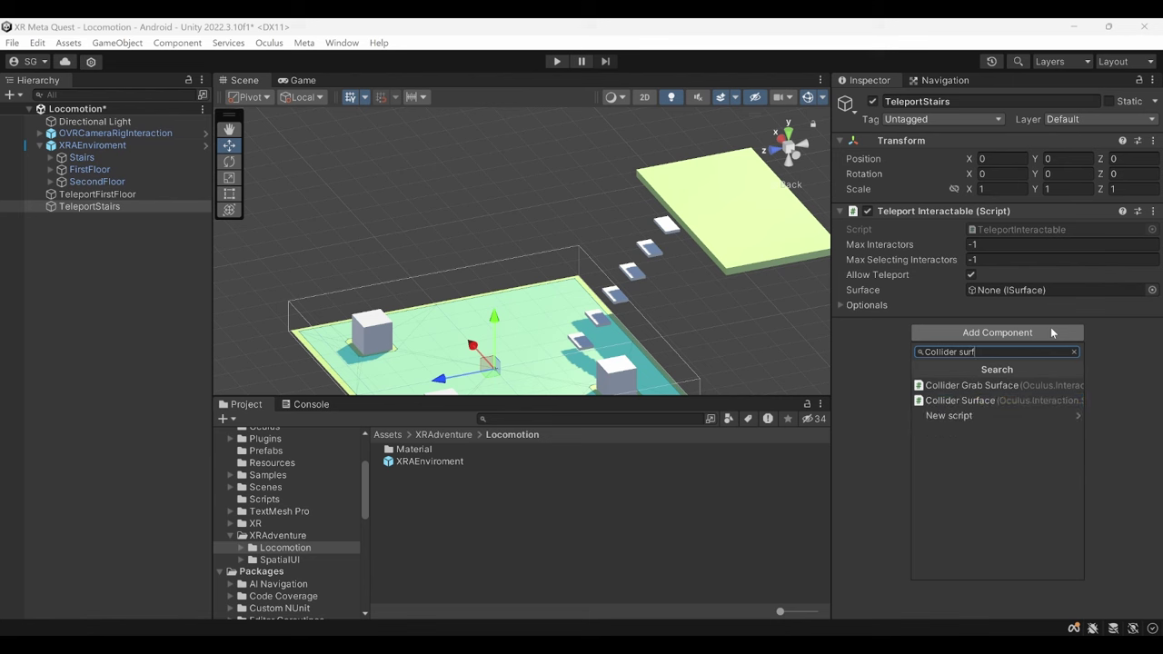
{"action": "key", "text": "Return"}
{"action": "left_click_drag", "start_coordinate": [1050, 327], "coordinate": [1044, 290]}
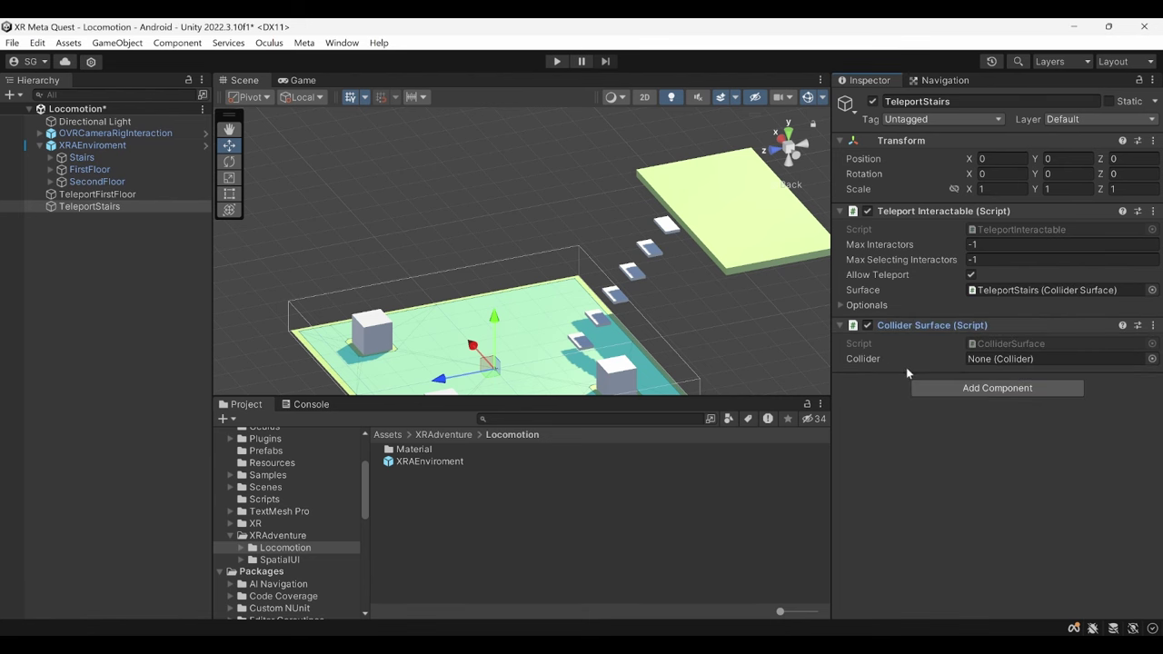
{"action": "left_click", "coordinate": [105, 207]}
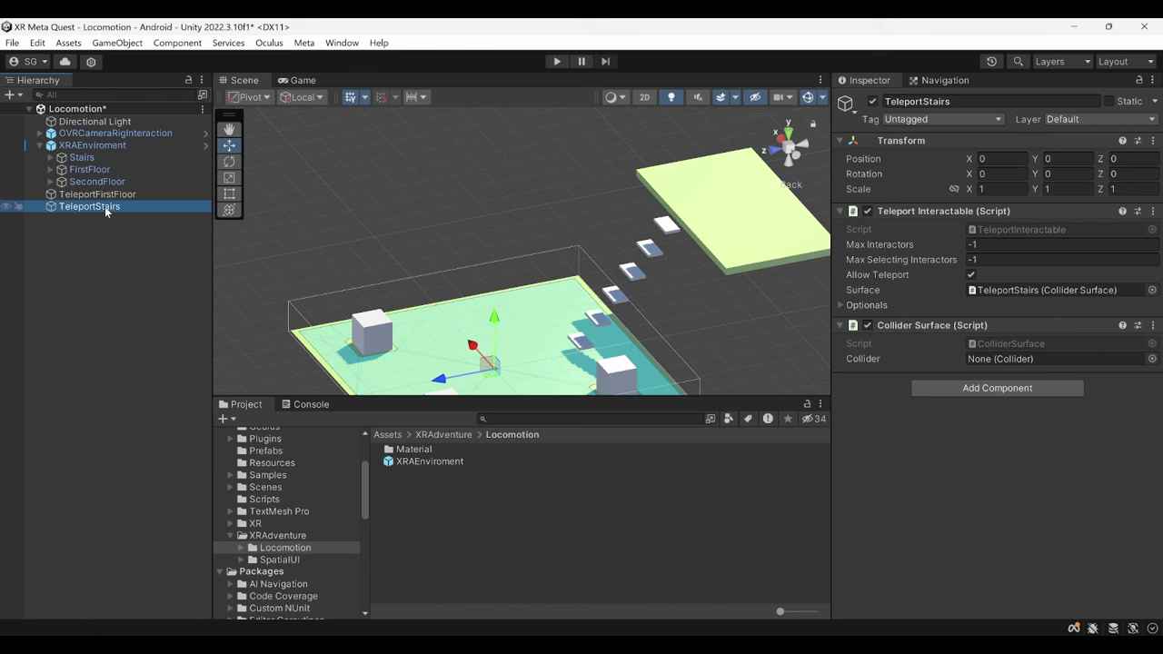
Create an empty child of TeleportStairs named Collider.
{"action": "right_click", "coordinate": [105, 206]}
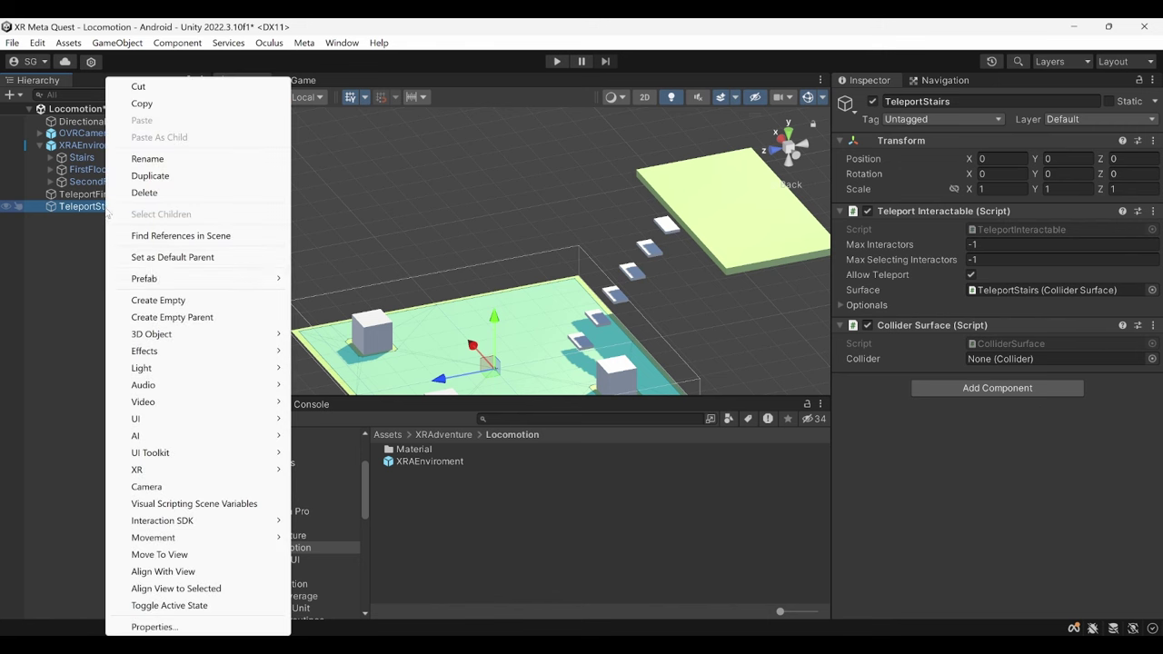
{"action": "left_click", "coordinate": [168, 306]}
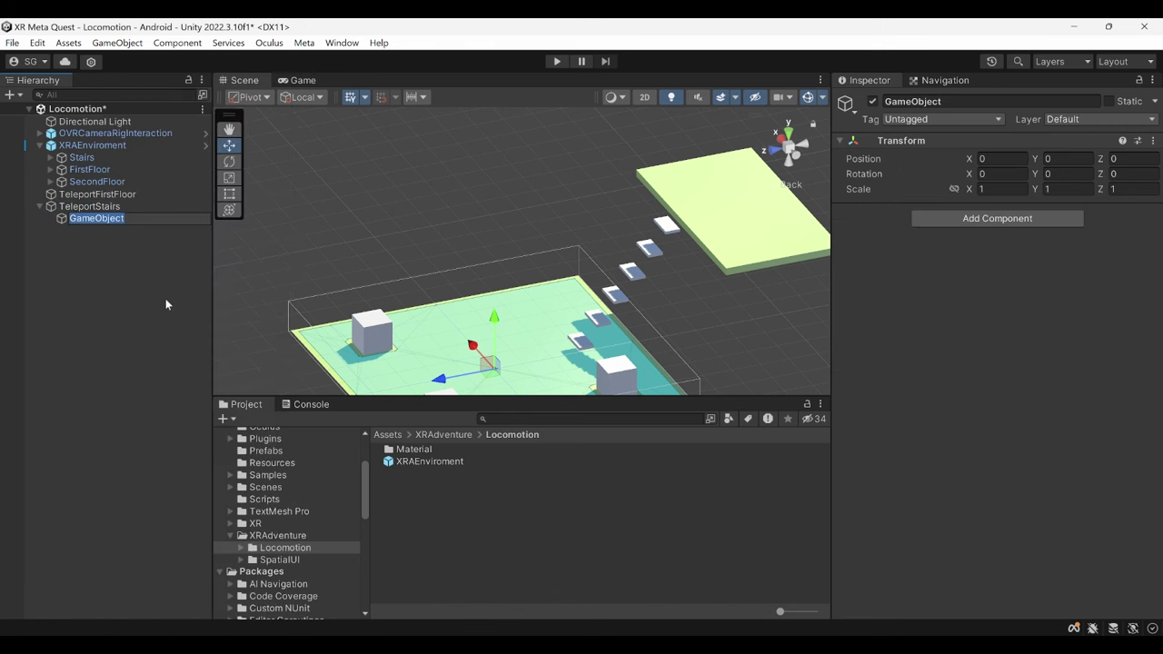
{"action": "type", "text": "Collid"}
{"action": "type", "text": "er"}
{"action": "key", "text": "Return"}
Give the Collider a Box Collider sized 1 × 5 × 0.1.
{"action": "left_click", "coordinate": [1015, 226]}
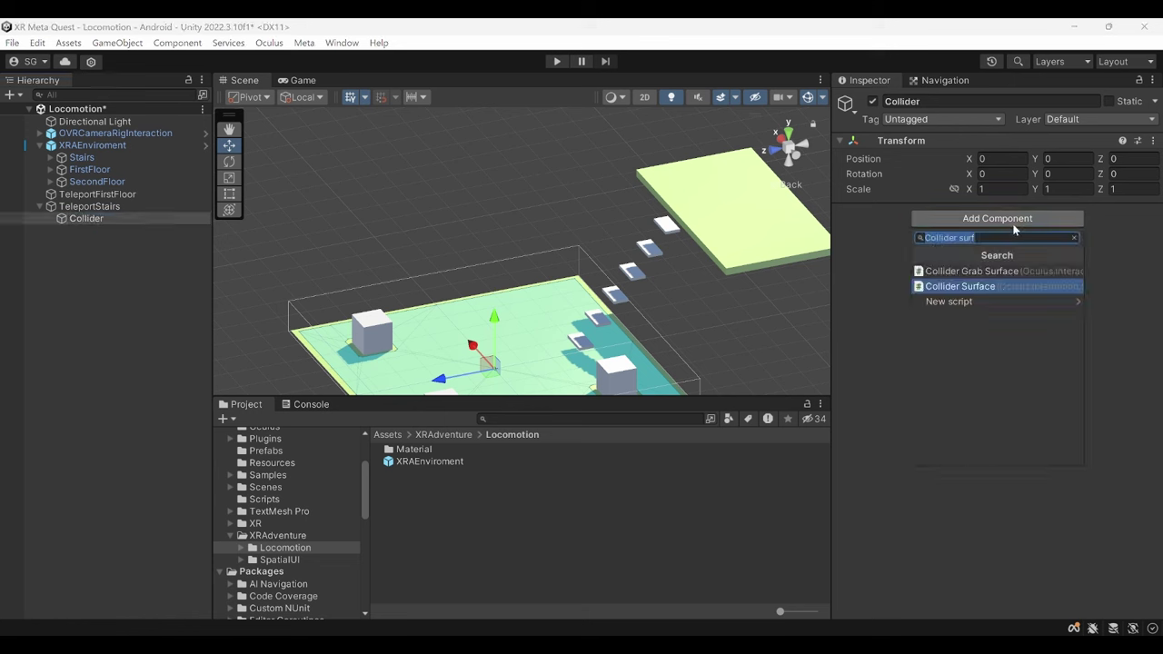
{"action": "type", "text": "Box"}
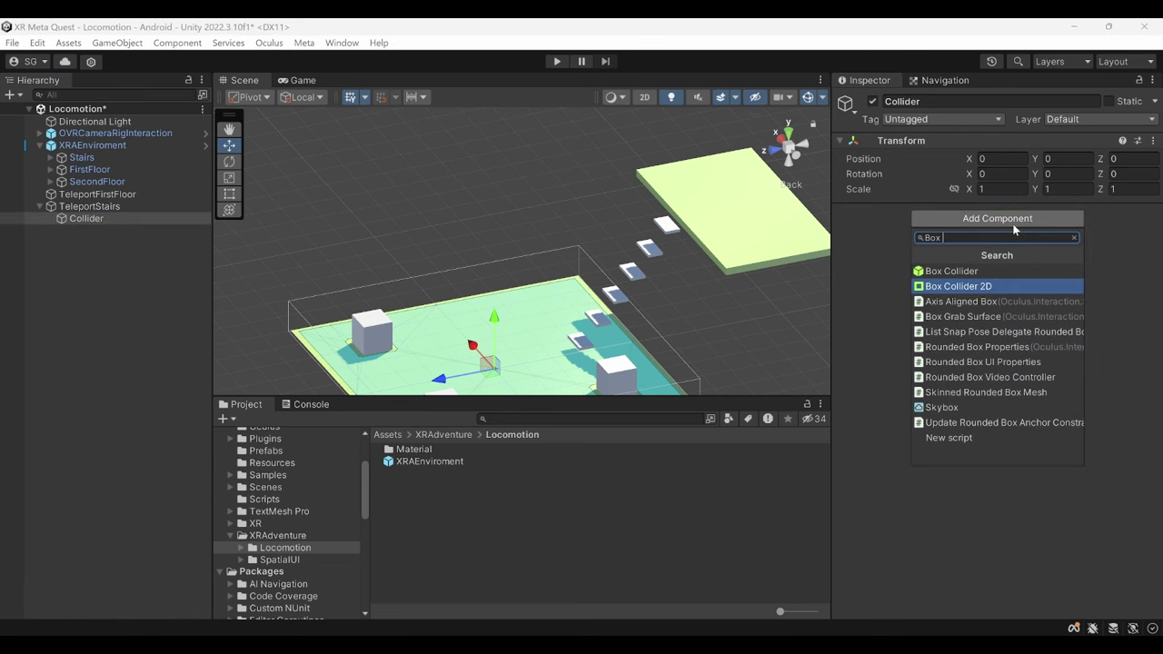
{"action": "type", "text": " Coo"}
{"action": "key", "text": "BackSpace"}
{"action": "type", "text": "l"}
{"action": "key", "text": "Return"}
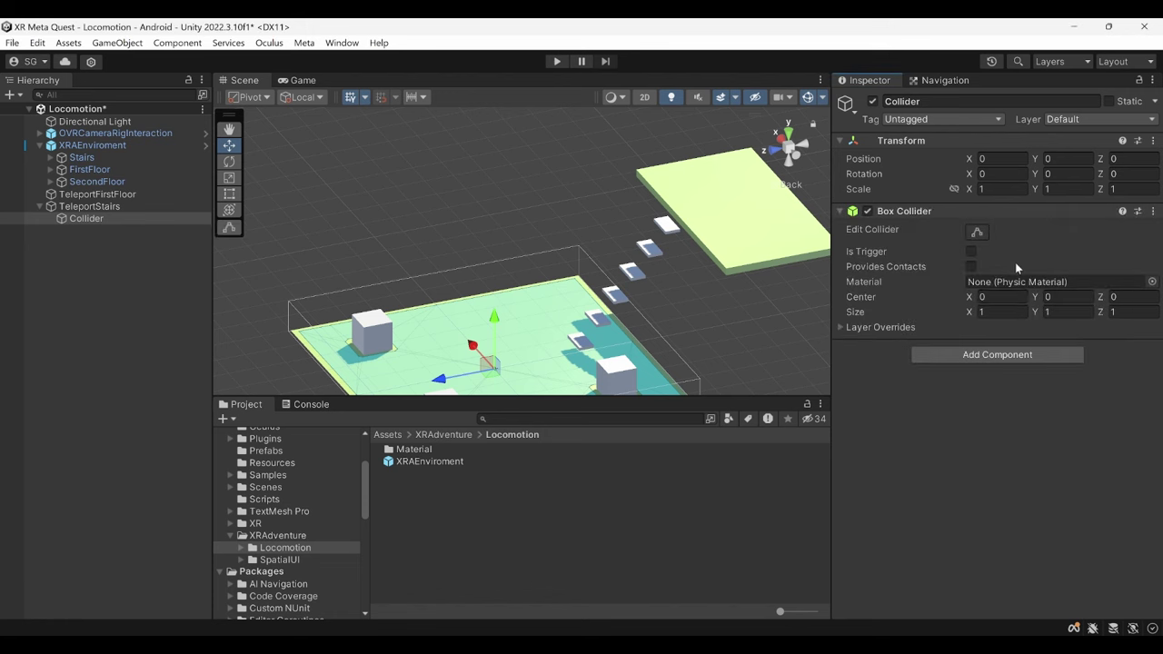
{"action": "left_click", "coordinate": [1006, 311]}
{"action": "left_click", "coordinate": [1057, 315]}
{"action": "type", "text": "5"}
{"action": "left_click", "coordinate": [1141, 314]}
{"action": "type", "text": "0."}
{"action": "left_click_drag", "start_coordinate": [728, 300], "coordinate": [1000, 251], "text": "alt"}
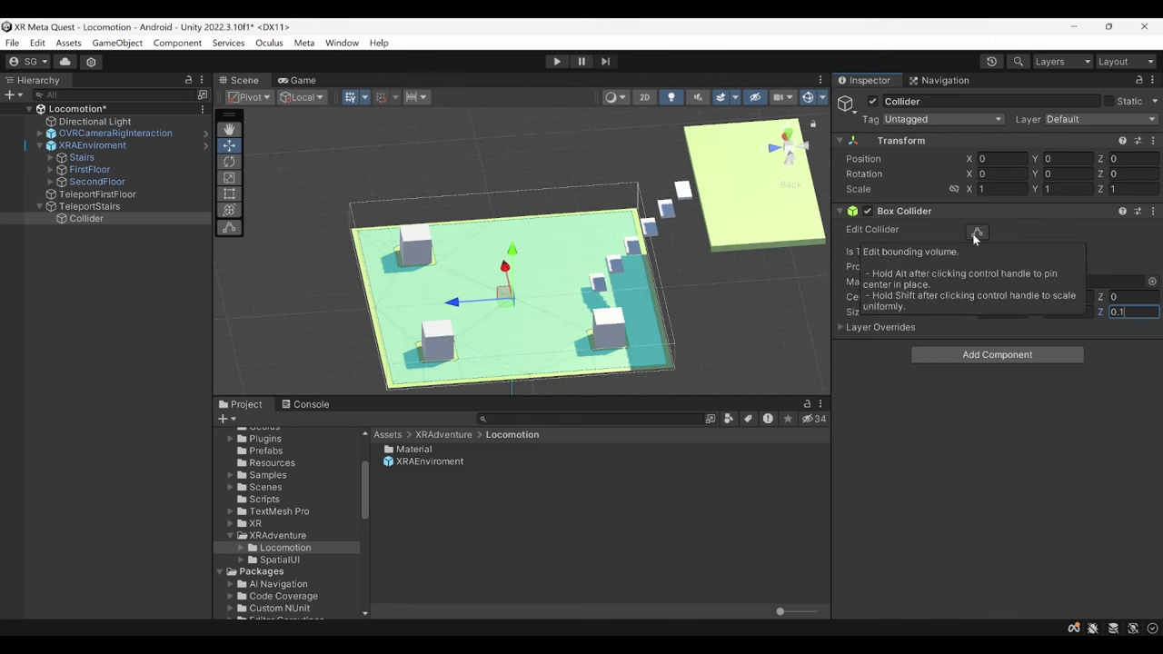
{"action": "left_click", "coordinate": [974, 234]}
{"action": "scroll", "coordinate": [509, 273], "scroll_direction": "up", "scroll_amount": 3}
{"action": "mouse_move", "coordinate": [509, 272]}
{"action": "left_mouse_down", "text": "alt"}
{"action": "mouse_move", "coordinate": [440, 258]}
{"action": "mouse_move", "coordinate": [381, 319]}
{"action": "left_mouse_up", "text": "alt"}
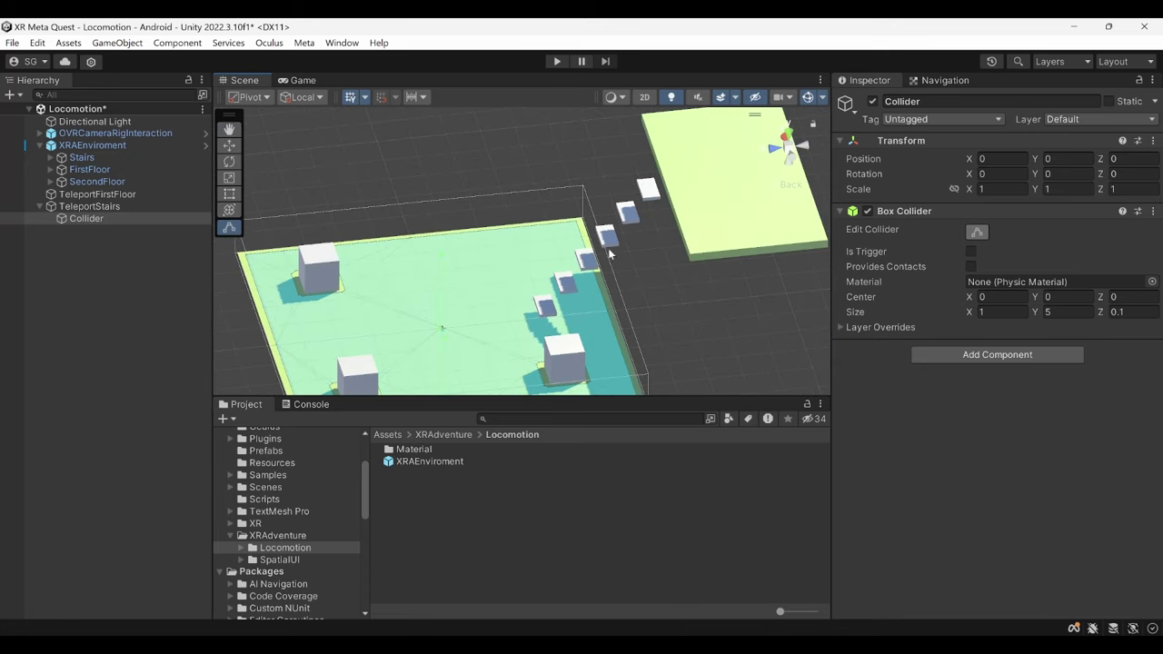
Position the Collider at Y 2.25, Z -4.5 and tilt it -40° on X along the stairs.
{"action": "left_click", "coordinate": [987, 159]}
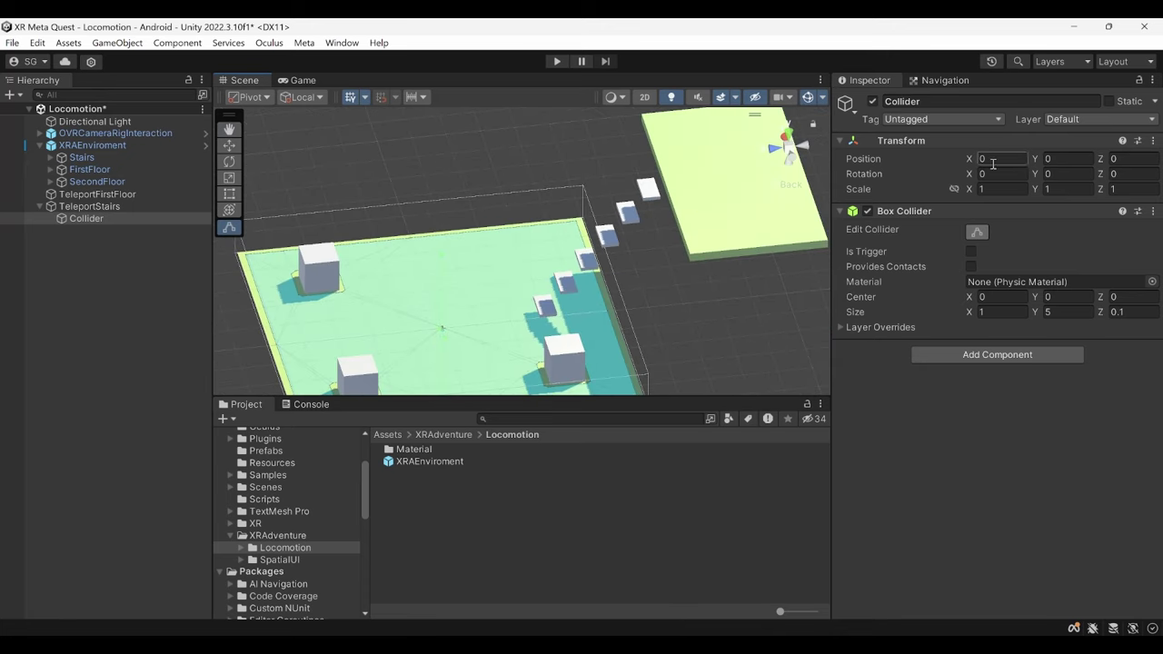
{"action": "left_click", "coordinate": [1057, 159]}
{"action": "type", "text": "2.25"}
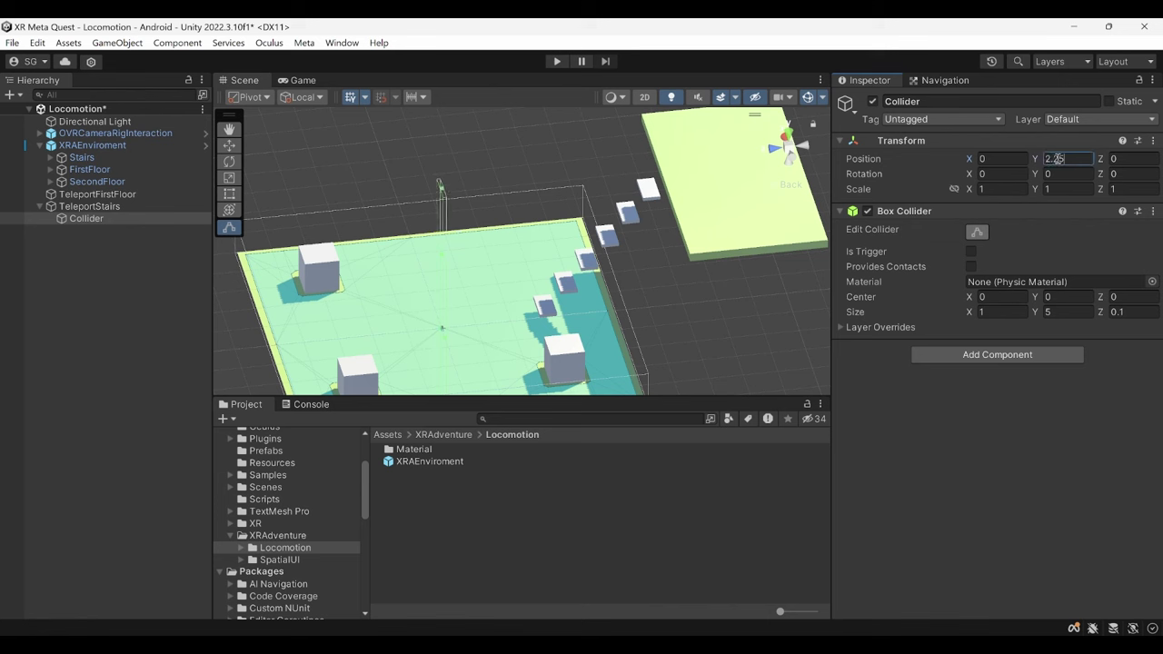
{"action": "left_click", "coordinate": [1117, 159]}
{"action": "type", "text": "-5"}
{"action": "key", "text": "BackSpace"}
{"action": "type", "text": "4.5"}
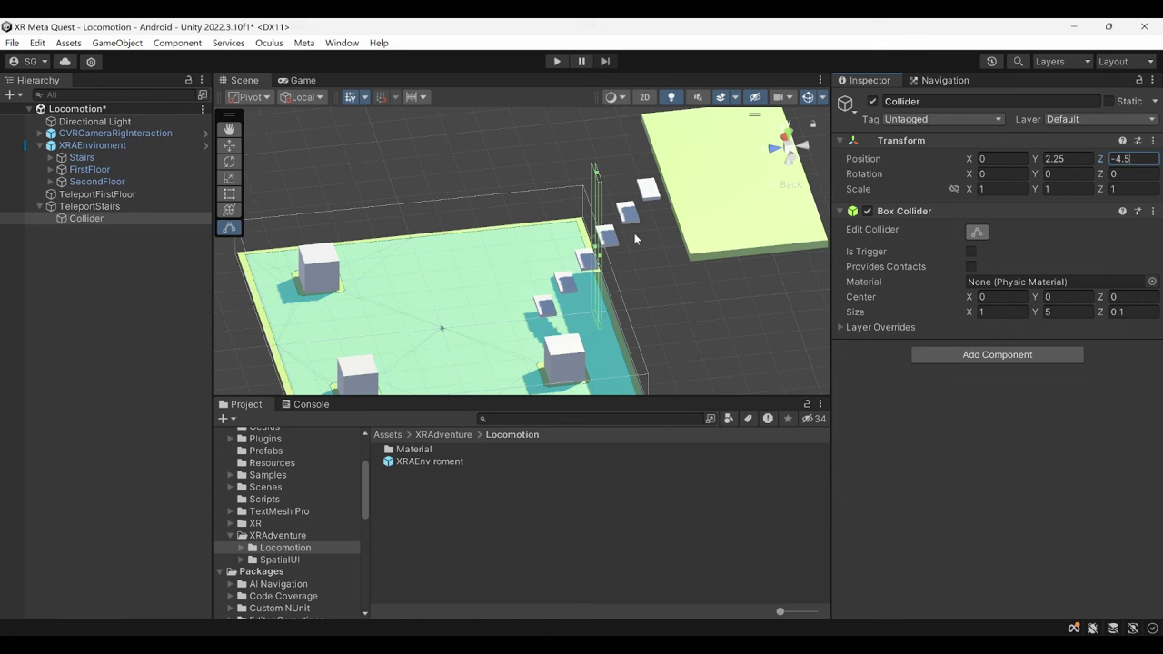
{"action": "left_click", "coordinate": [990, 175]}
{"action": "double_click", "coordinate": [996, 176]}
{"action": "key", "text": "BackSpace"}
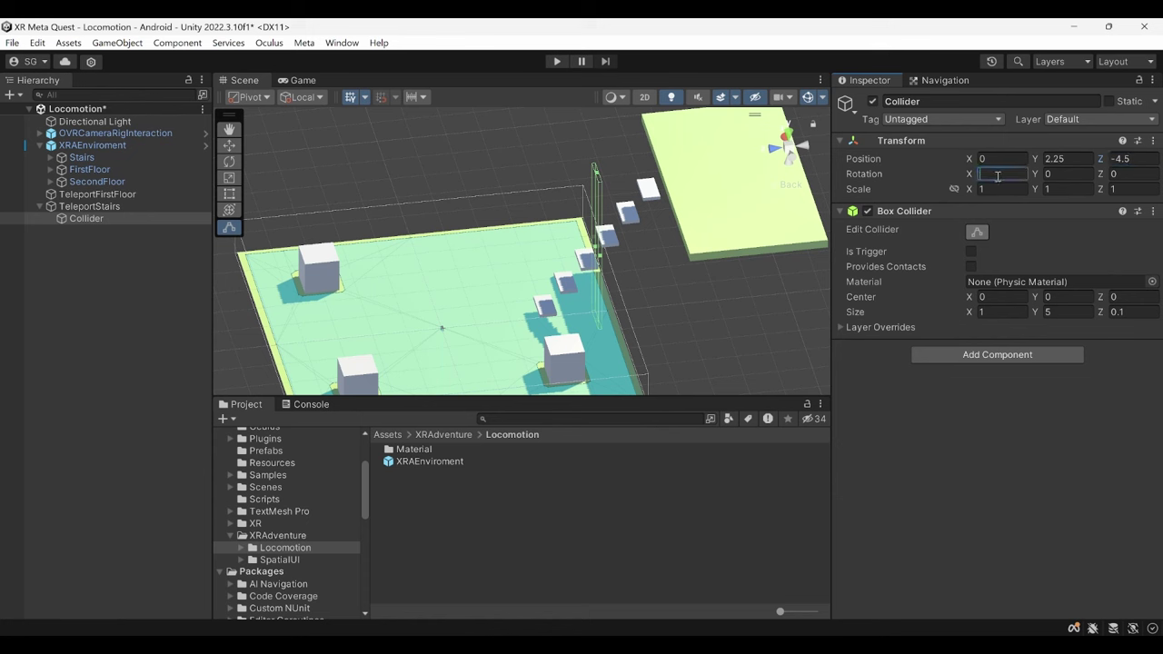
{"action": "type", "text": "-40"}
{"action": "left_click_drag", "start_coordinate": [607, 285], "coordinate": [529, 320], "text": "alt"}
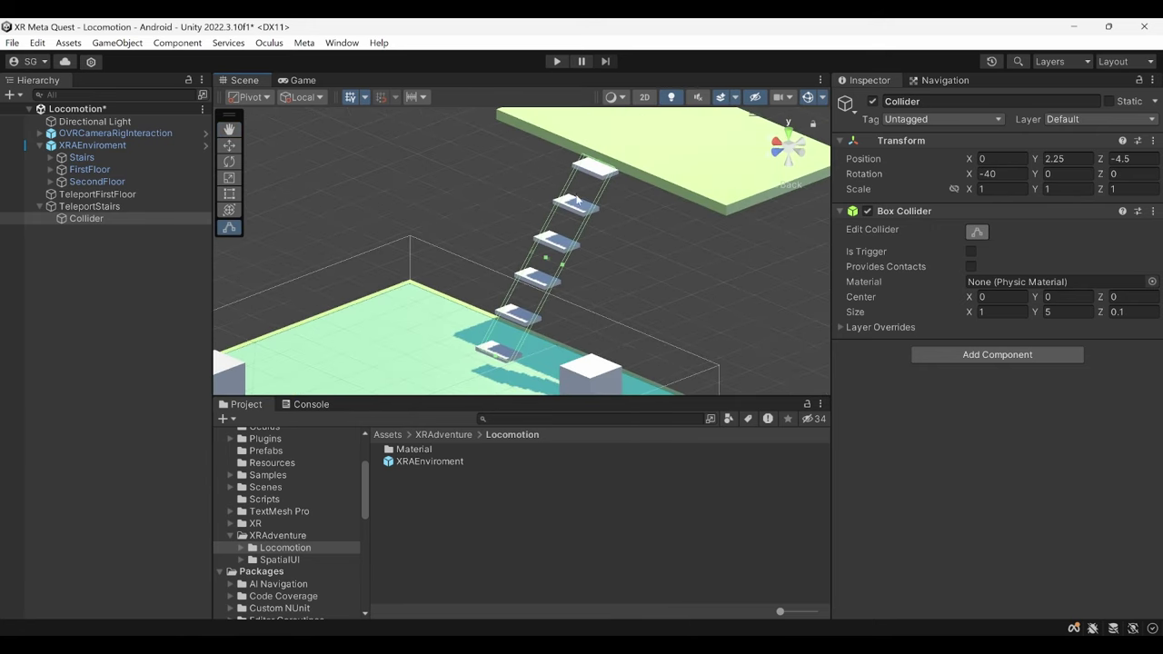
Assign the child's Box Collider to TeleportStairs' Collider Surface and add a Reticle Data Teleport (Valid Target).
{"action": "left_click", "coordinate": [91, 206]}
{"action": "left_click_drag", "start_coordinate": [84, 219], "coordinate": [990, 362]}
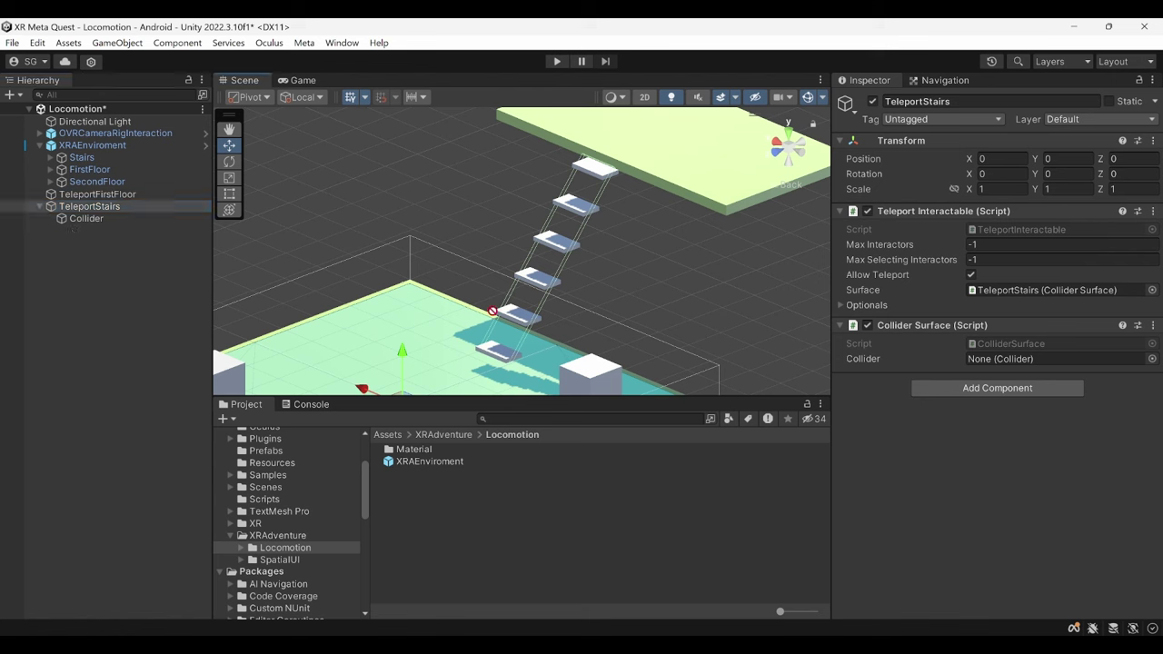
{"action": "left_click", "coordinate": [1002, 394]}
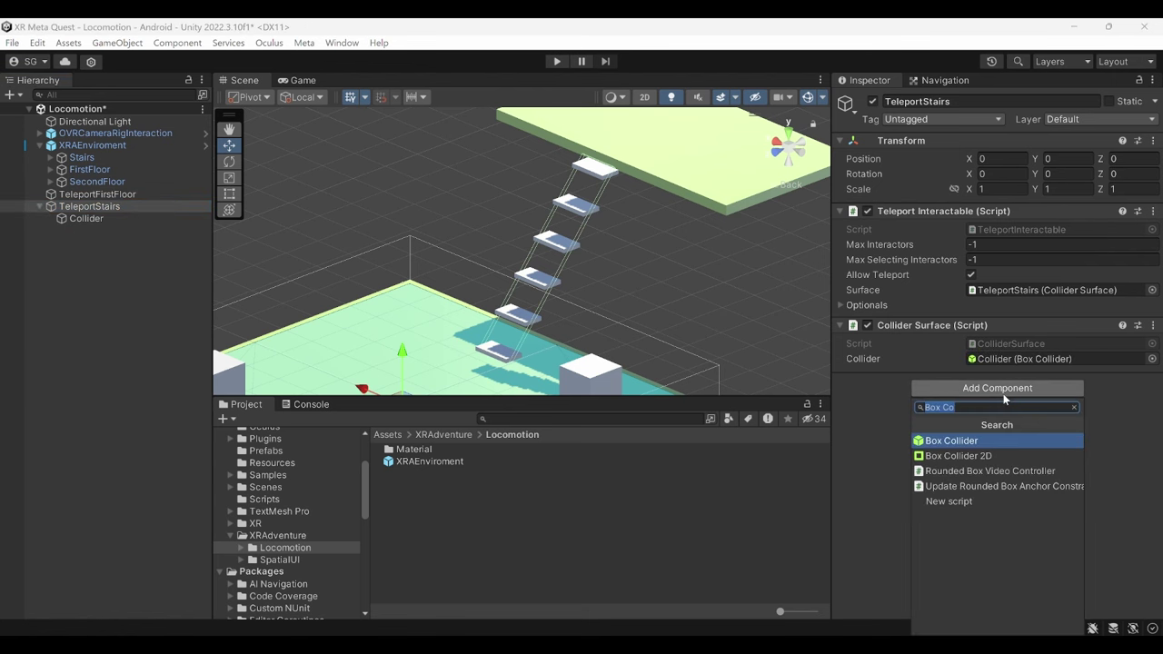
{"action": "key", "text": "BackSpace"}
{"action": "type", "text": "Reticle Data Te"}
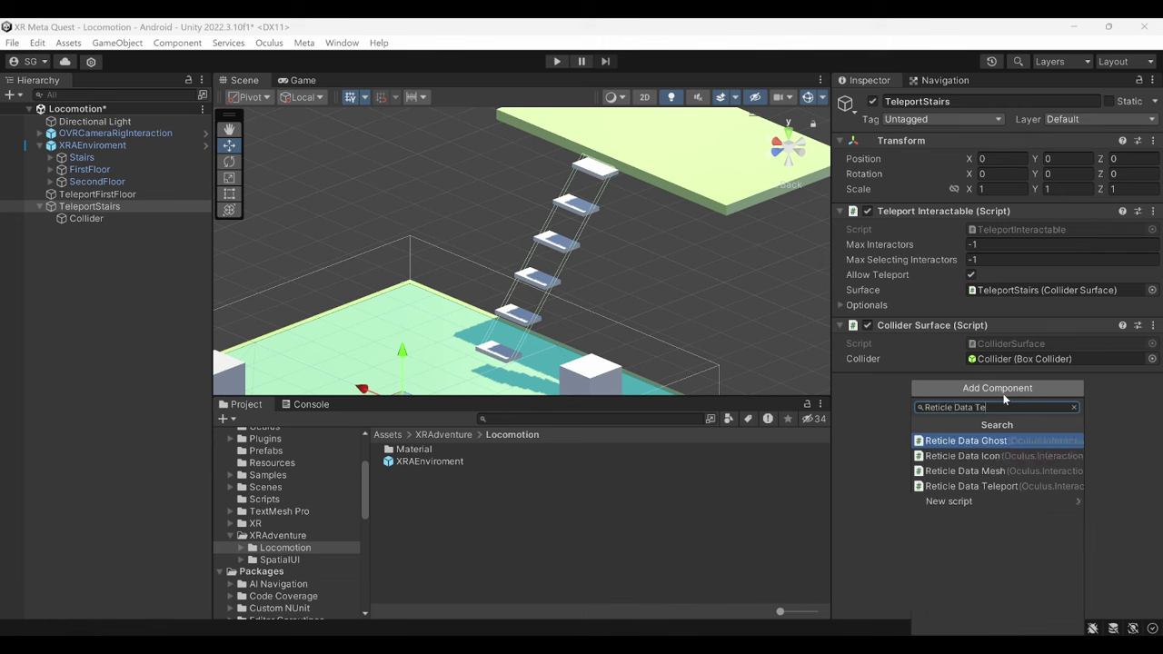
{"action": "key", "text": "Down"}
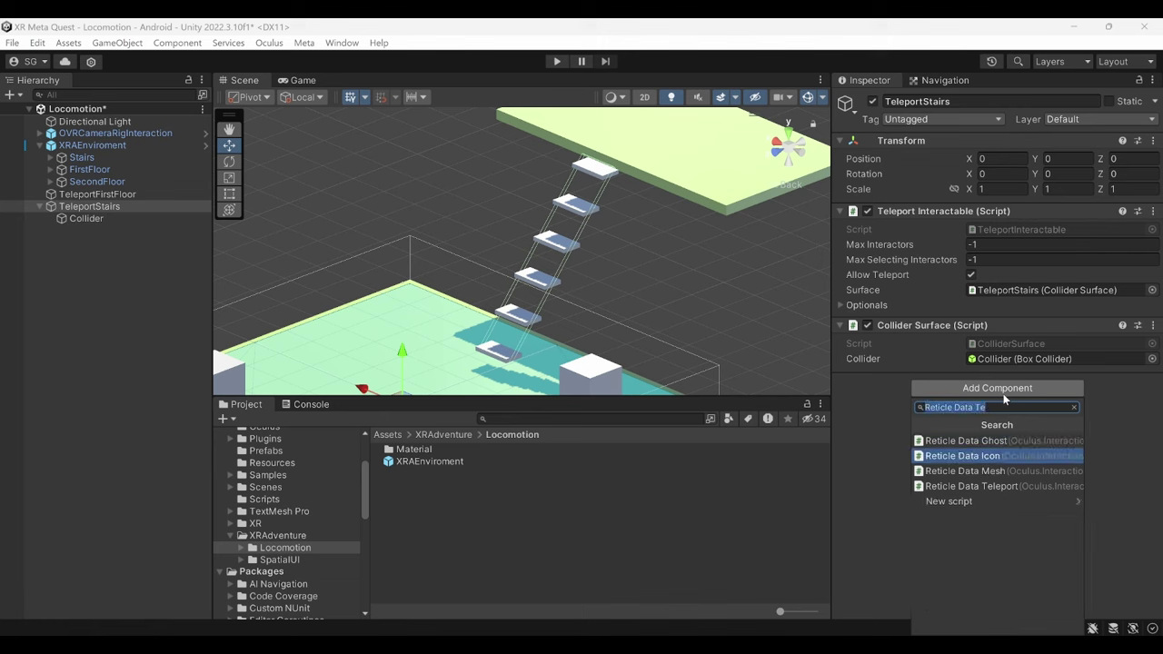
{"action": "key", "text": "Down"}
{"action": "key", "text": "Down"}
{"action": "key", "text": "Return"}
{"action": "scroll", "coordinate": [519, 338], "scroll_direction": "down", "scroll_amount": 5}
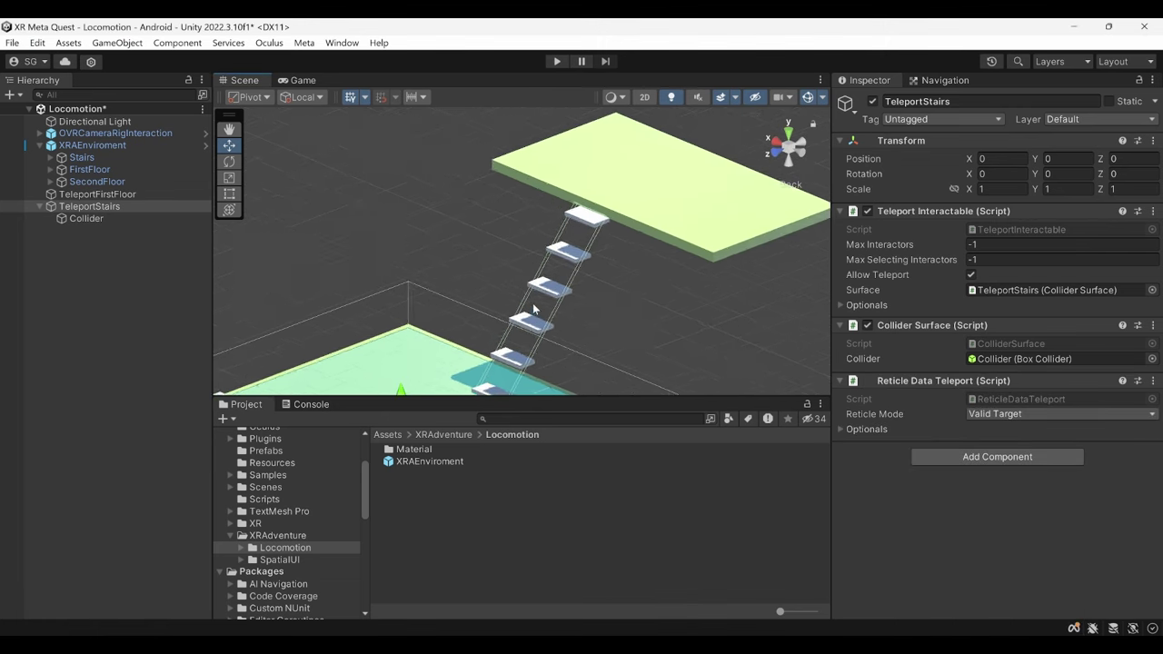
{"action": "left_click_drag", "start_coordinate": [567, 258], "coordinate": [536, 297], "text": "alt"}
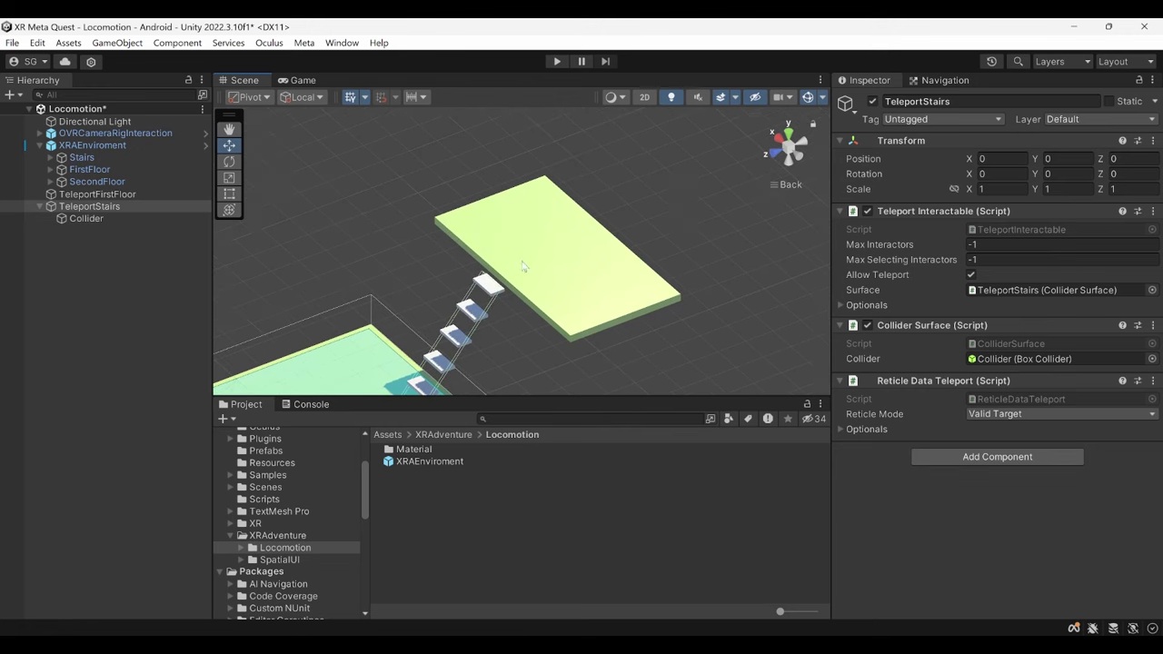
Create a root empty object named TeleportSecondFloor and reset its transform to the origin.
{"action": "left_click", "coordinate": [89, 268]}
{"action": "right_click", "coordinate": [89, 268]}
{"action": "left_click", "coordinate": [147, 438]}
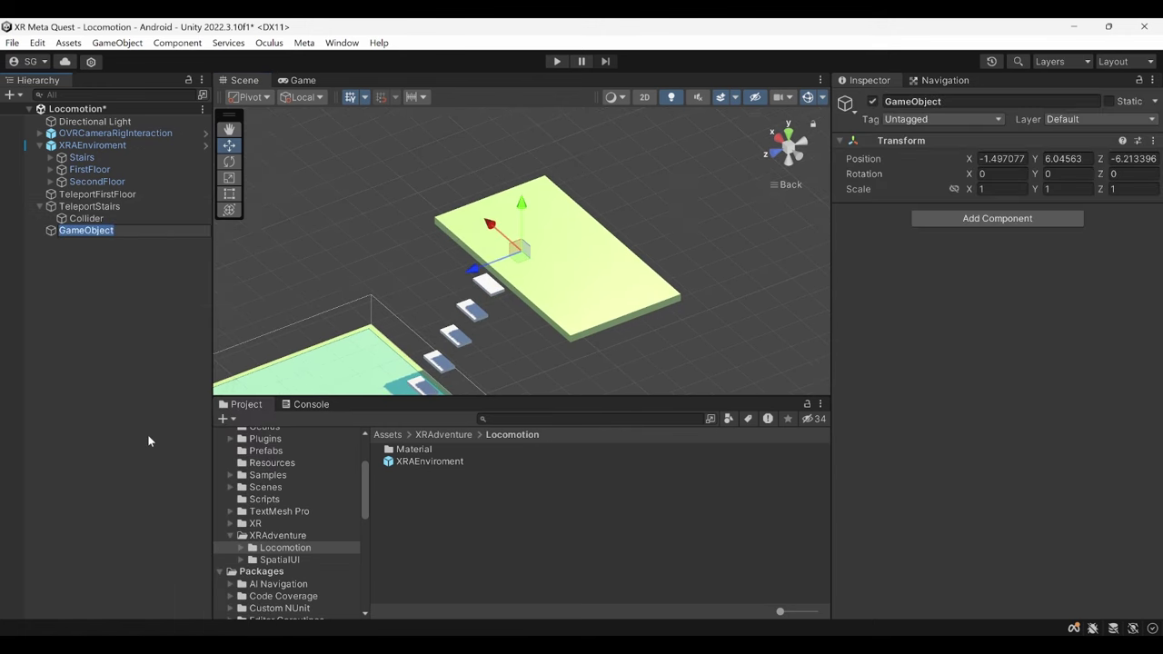
{"action": "type", "text": "Tel"}
{"action": "type", "text": "eportSeco"}
{"action": "type", "text": "ndFloor"}
{"action": "key", "text": "Return"}
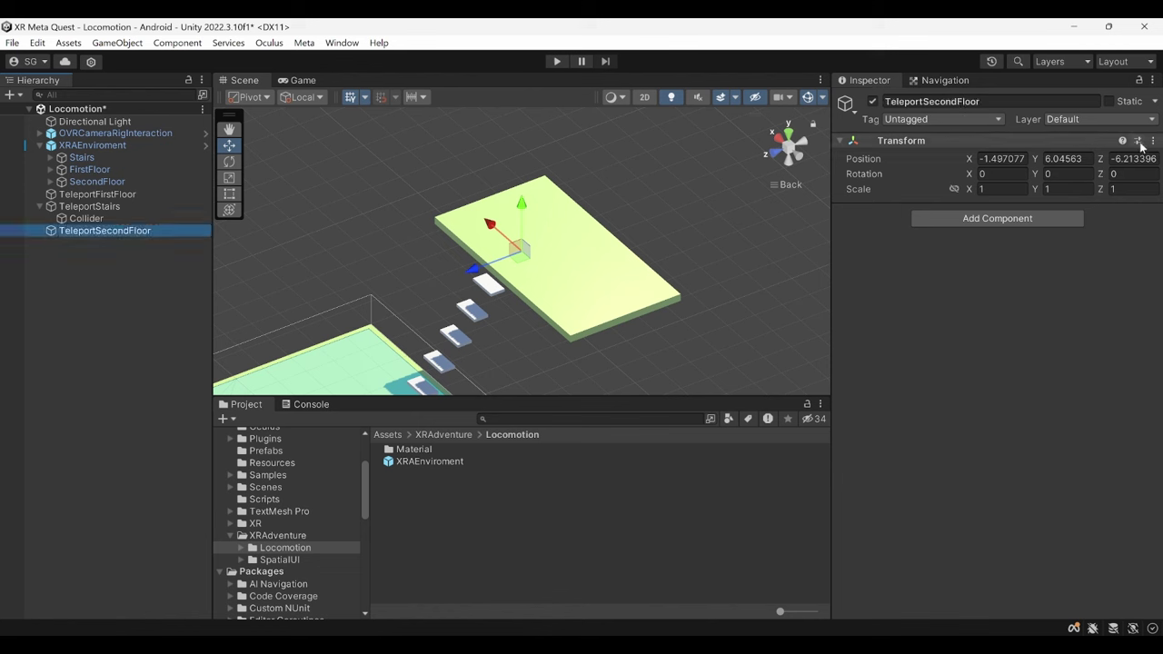
{"action": "left_click", "coordinate": [1154, 143]}
{"action": "left_click", "coordinate": [1040, 156]}
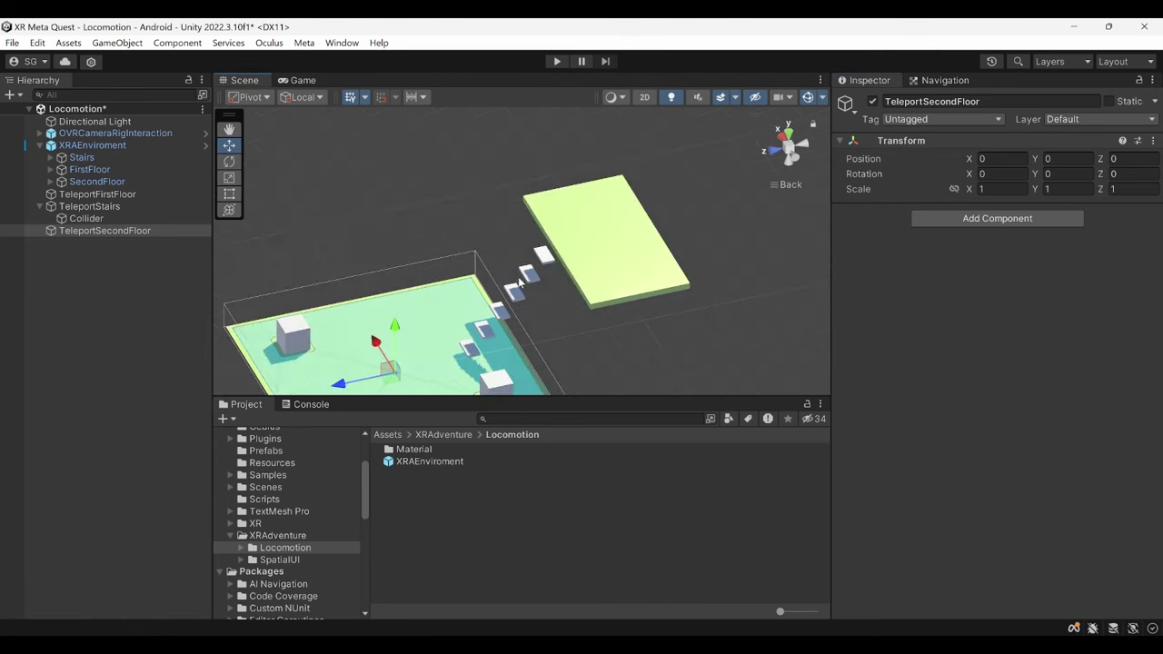
Add Teleport Interactable and Collider Surface components to TeleportSecondFloor.
{"action": "left_click", "coordinate": [1044, 218]}
{"action": "type", "text": "T"}
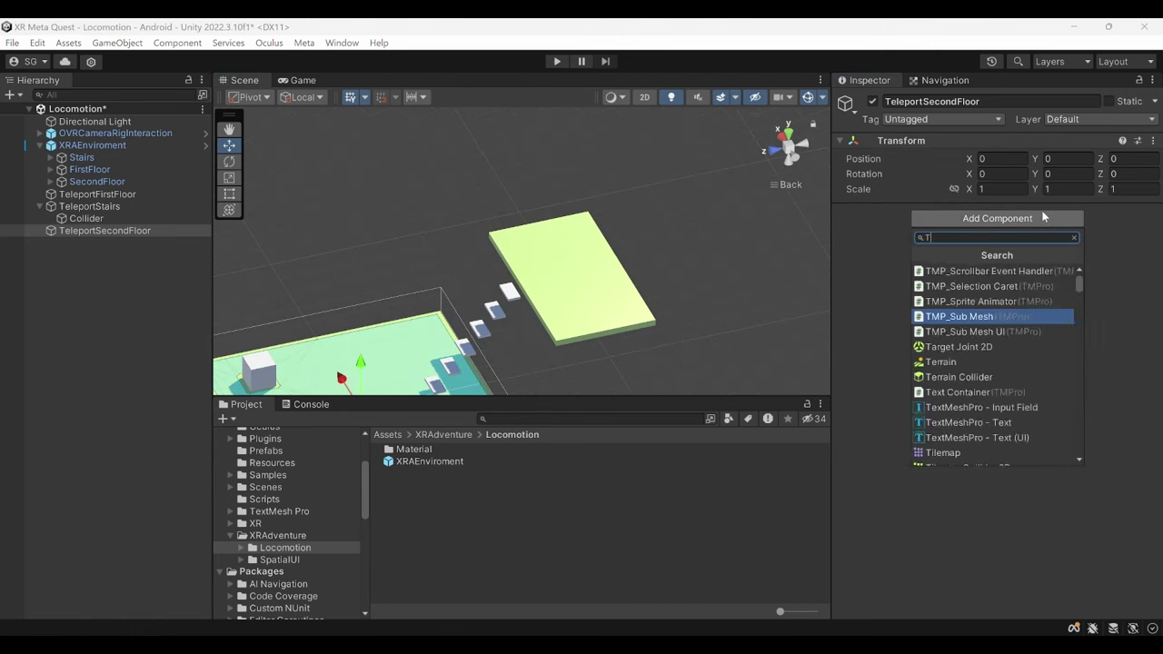
{"action": "type", "text": "elep"}
{"action": "key", "text": "Return"}
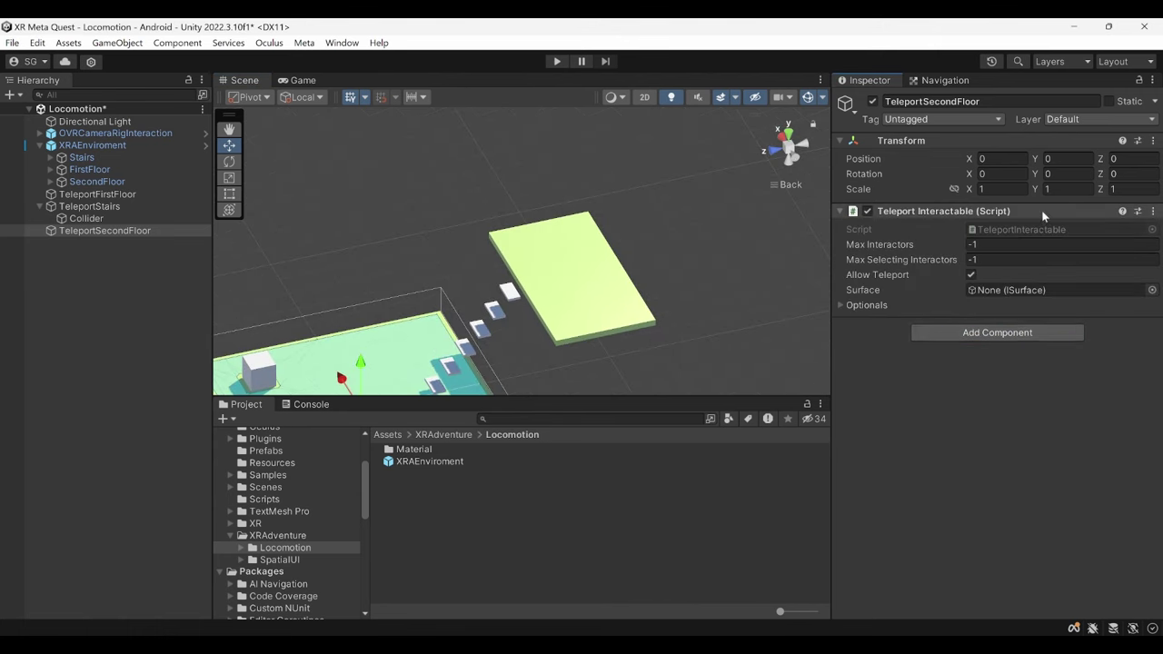
{"action": "left_click", "coordinate": [1002, 332]}
{"action": "key", "text": "BackSpace"}
{"action": "type", "text": "Colli"}
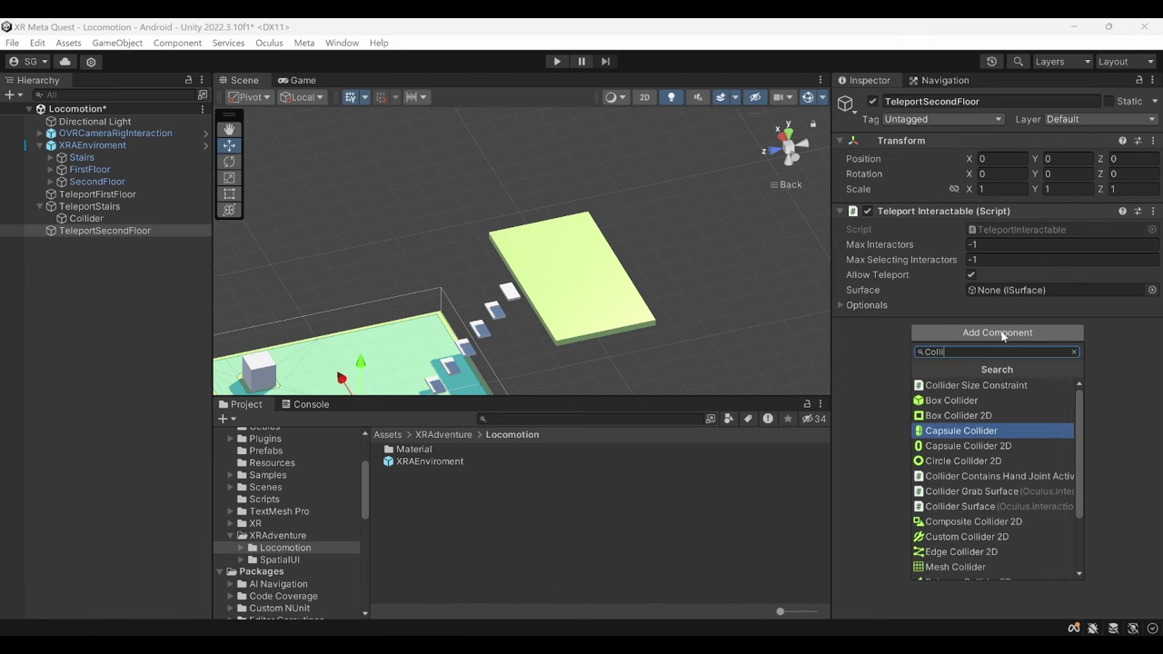
{"action": "type", "text": "der"}
{"action": "key", "text": "Down"}
{"action": "key", "text": "Down"}
{"action": "key", "text": "Return"}
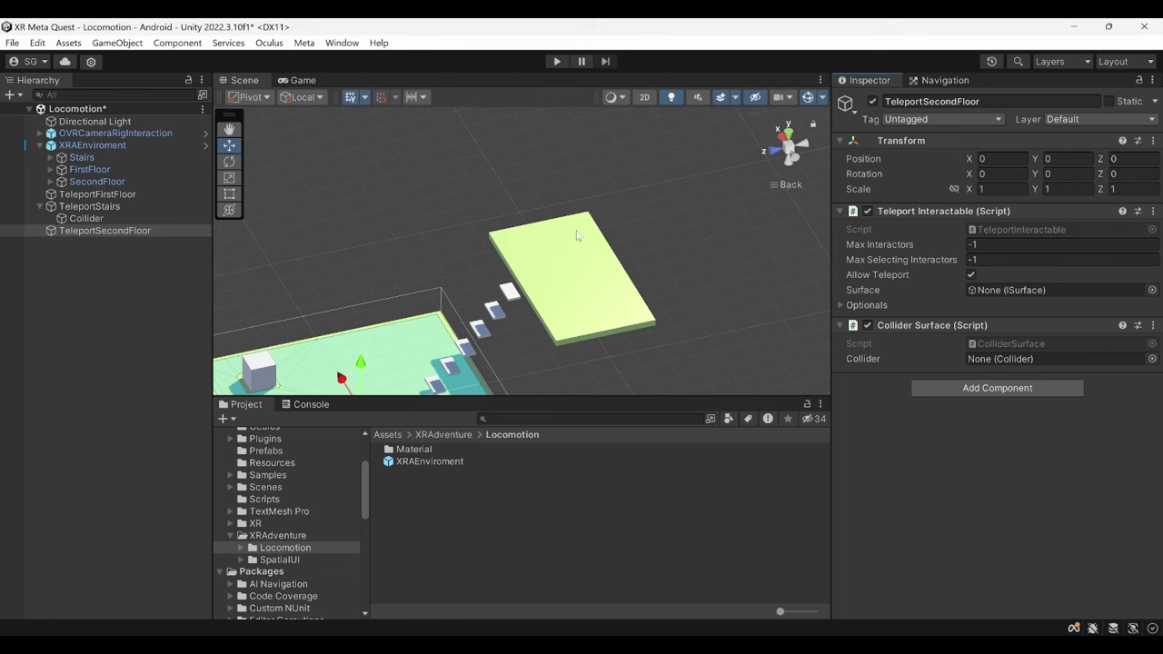
{"action": "left_click", "coordinate": [50, 182]}
Use the Floor object's Box Collider as TeleportSecondFloor's Collider Surface.
{"action": "left_click", "coordinate": [91, 193]}
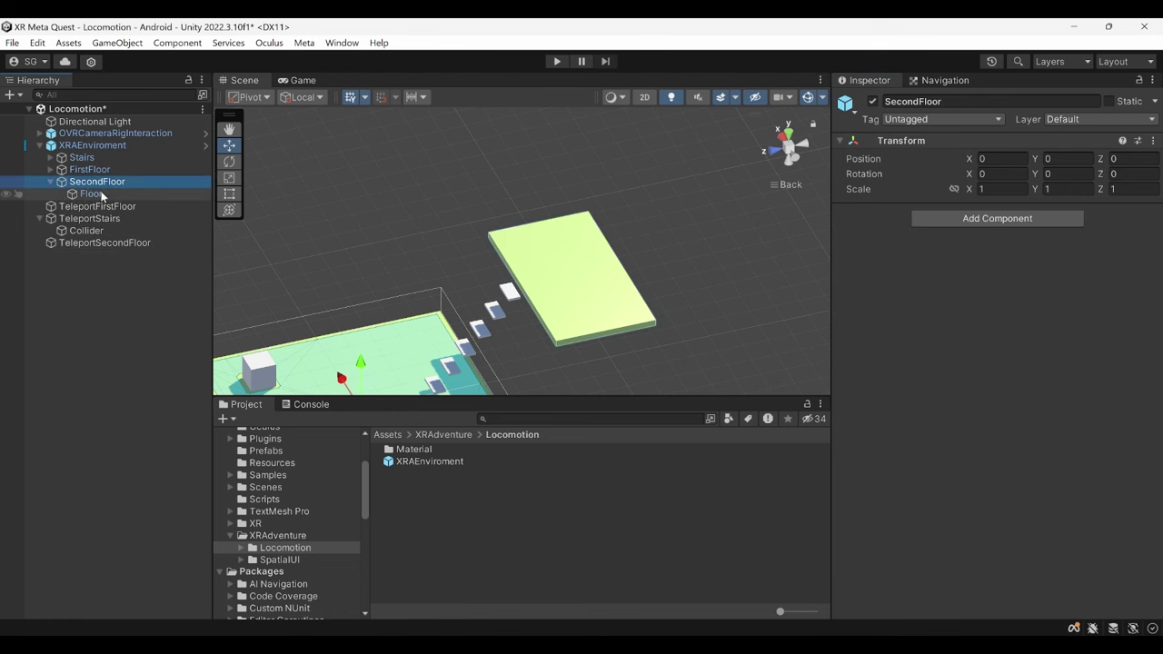
{"action": "scroll", "coordinate": [888, 408], "scroll_direction": "down", "scroll_amount": 2}
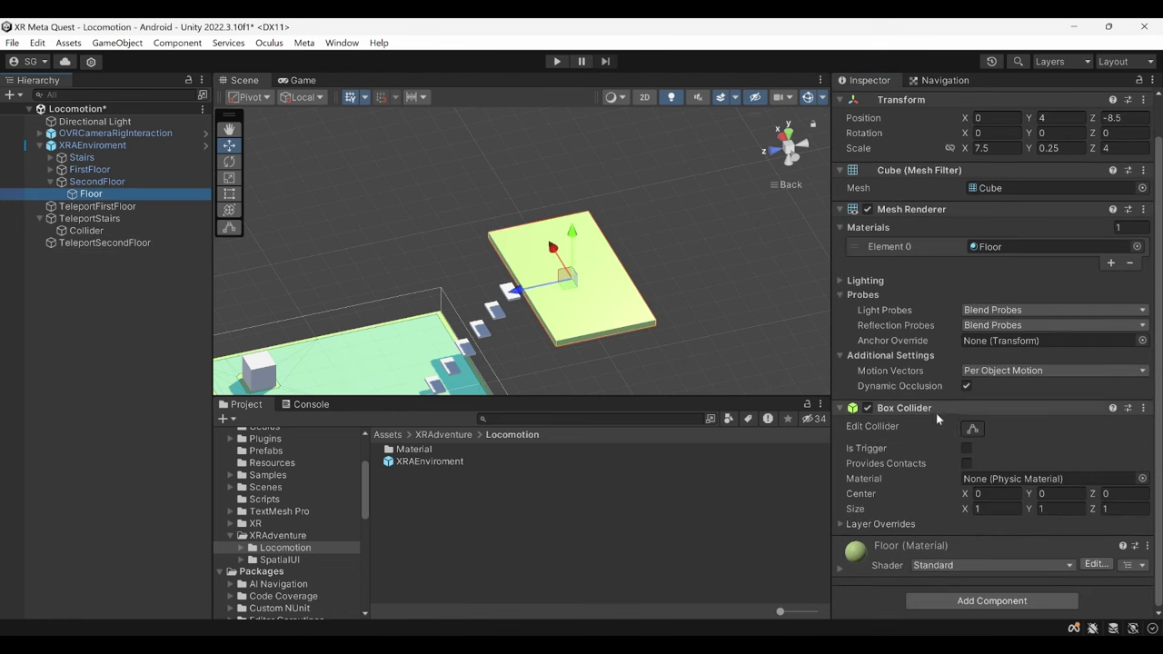
{"action": "left_click", "coordinate": [86, 230]}
{"action": "left_click", "coordinate": [95, 243]}
{"action": "left_click_drag", "start_coordinate": [91, 194], "coordinate": [1016, 362]}
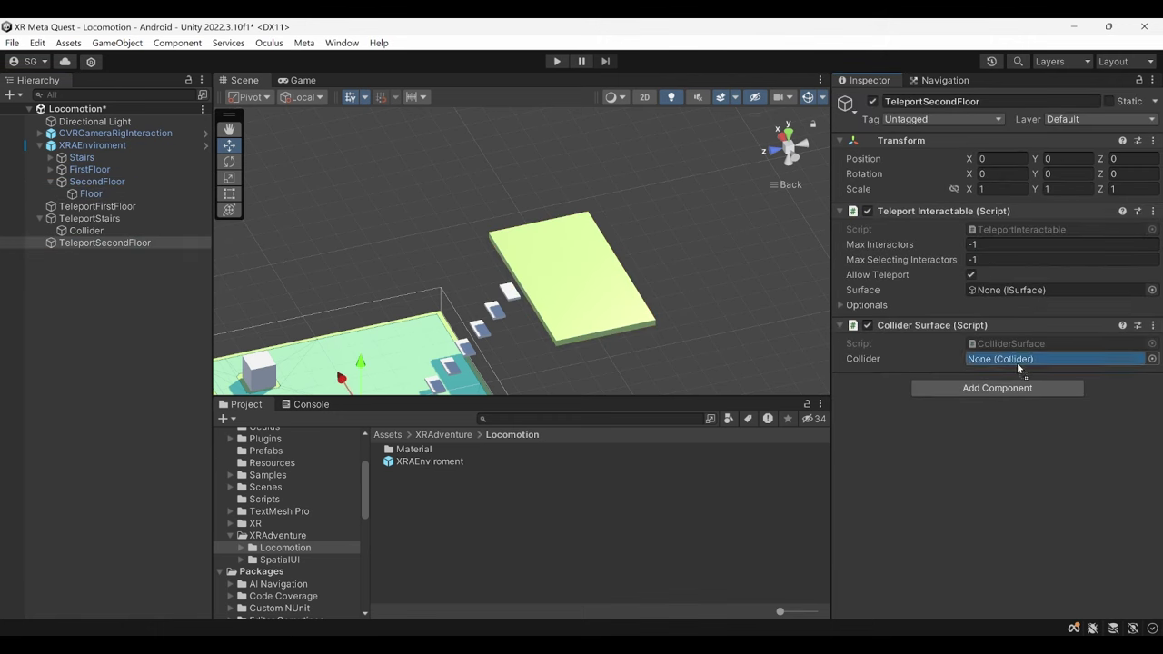
Add a Reticle Data Teleport and point the teleport Surface at the Collider Surface.
{"action": "left_click", "coordinate": [1016, 388]}
{"action": "key", "text": "BackSpace"}
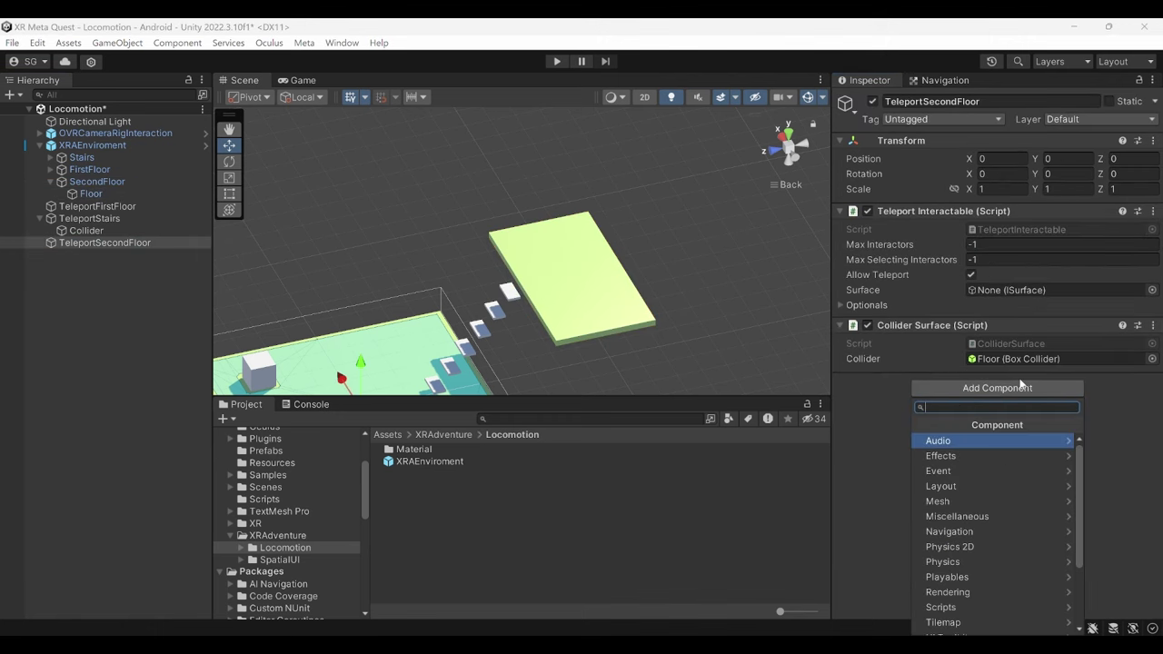
{"action": "type", "text": "Reticle"}
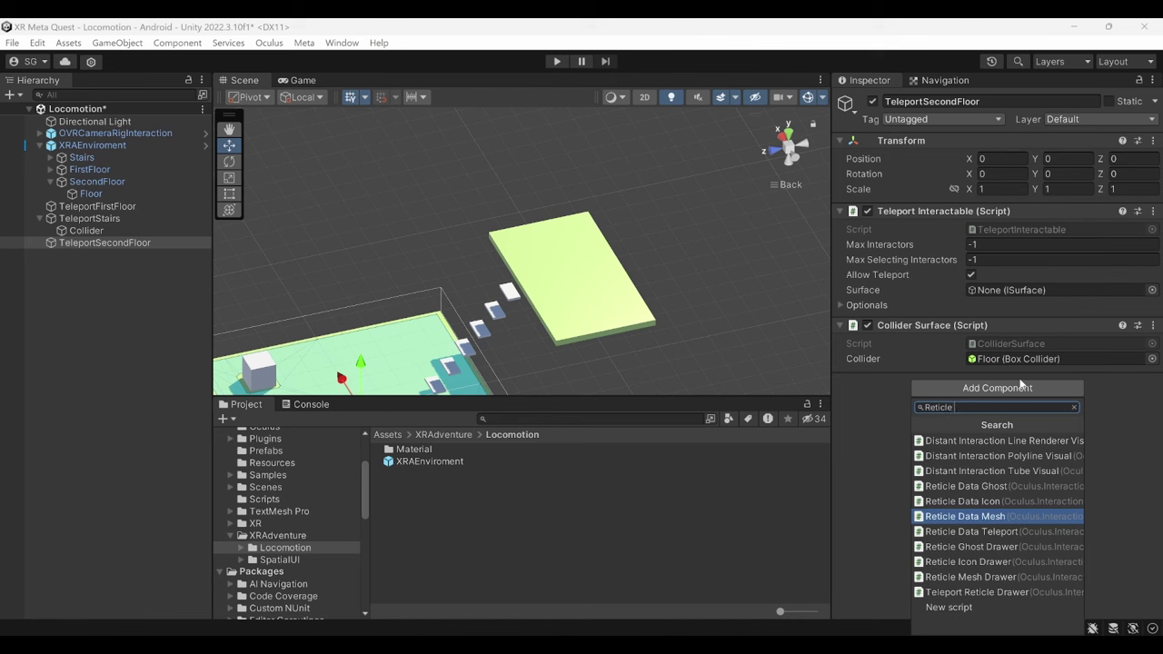
{"action": "key", "text": "Down"}
{"action": "key", "text": "Return"}
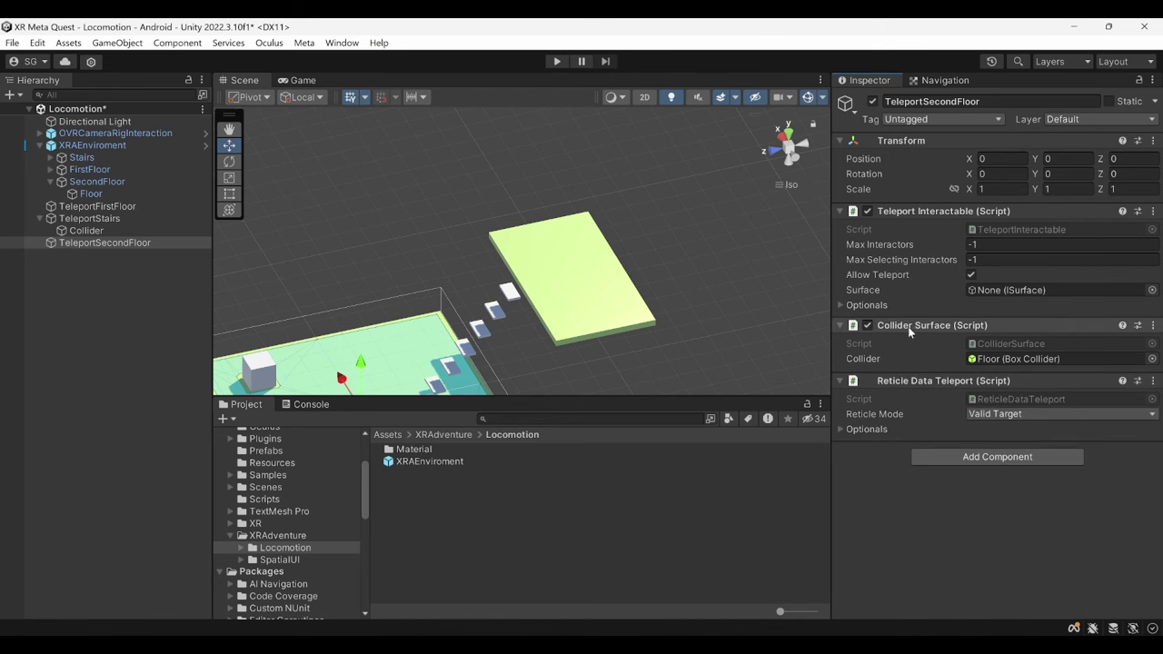
{"action": "left_click_drag", "start_coordinate": [907, 326], "coordinate": [990, 293]}
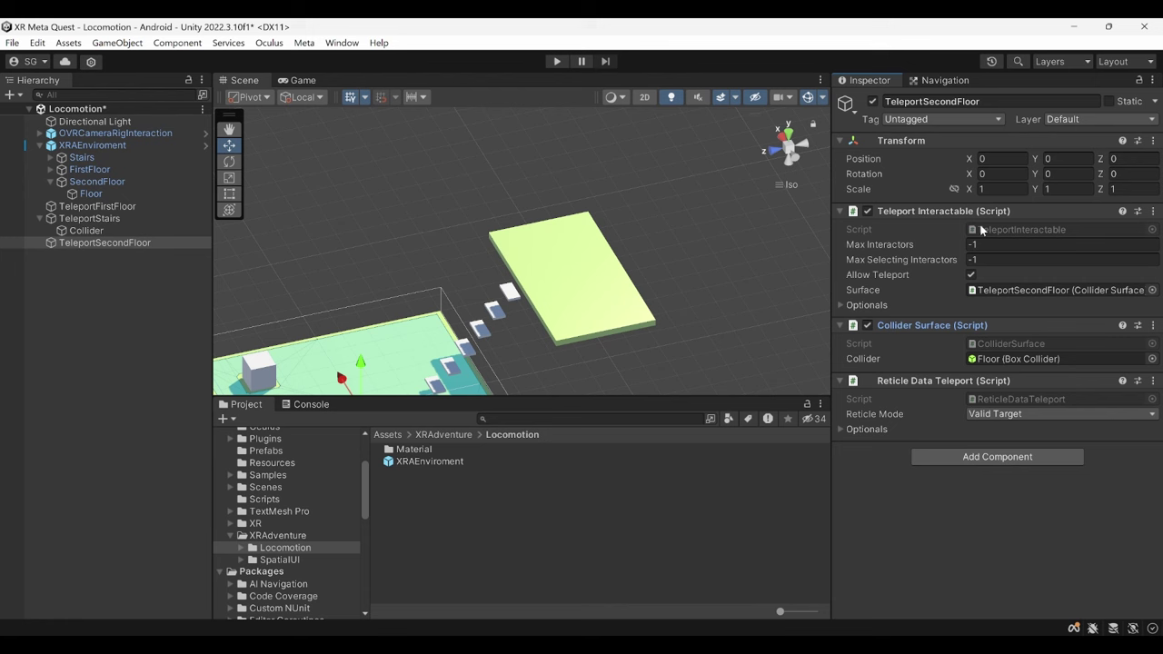
{"action": "scroll", "coordinate": [474, 270], "scroll_direction": "down", "scroll_amount": 3}
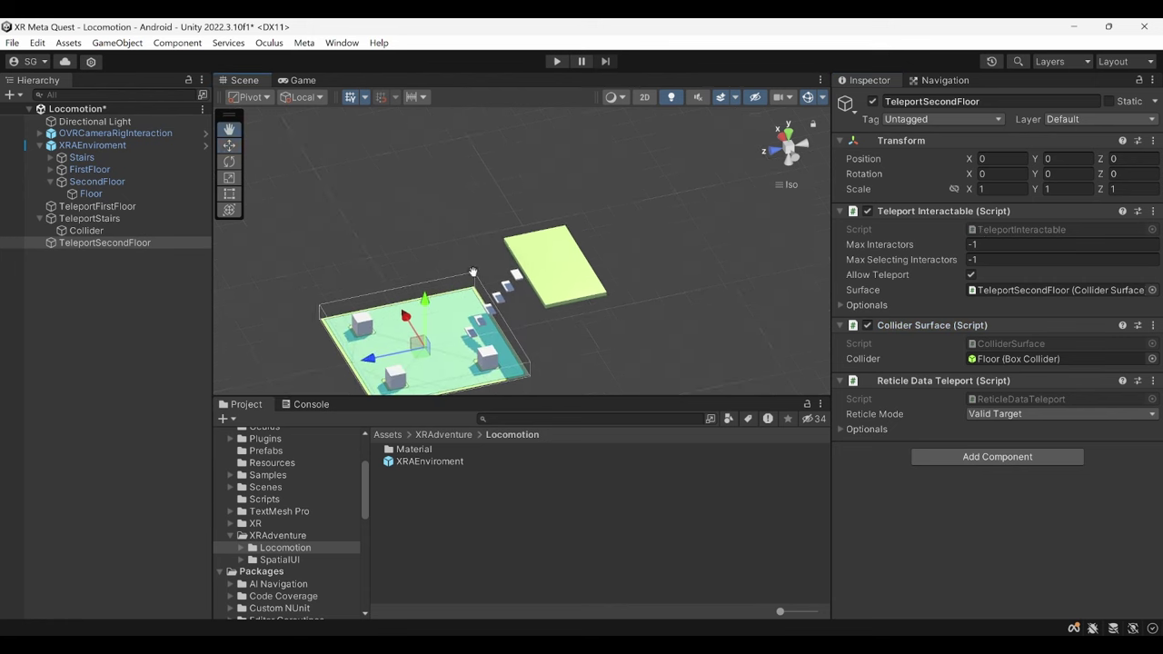
{"action": "scroll", "coordinate": [483, 245], "scroll_direction": "up", "scroll_amount": 1}
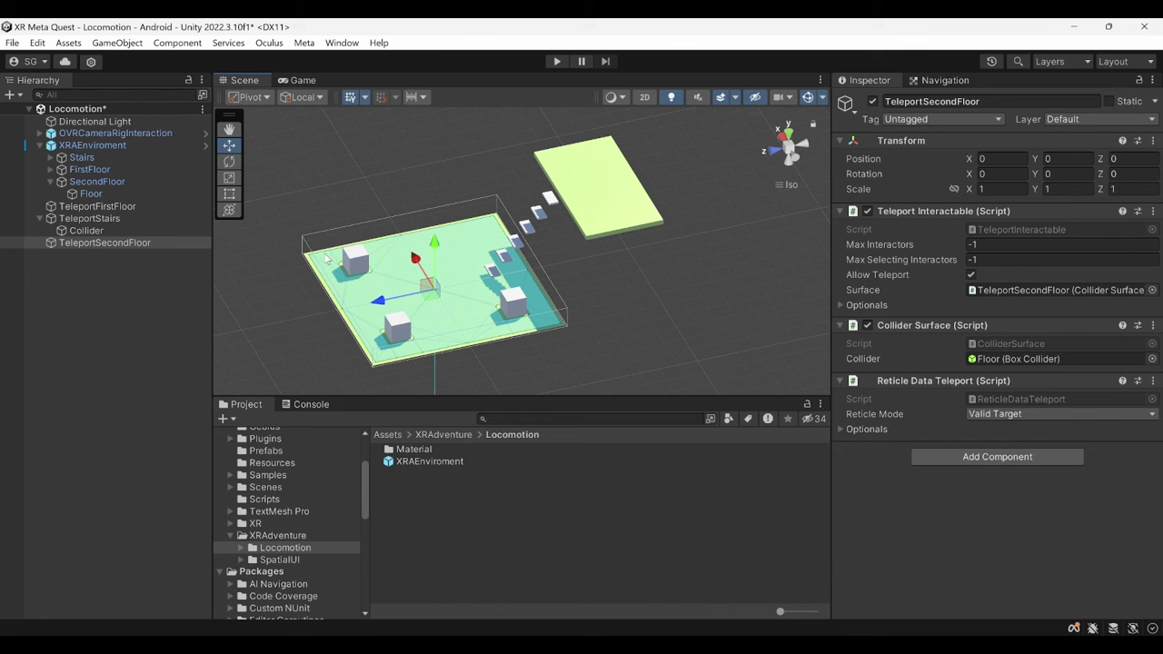
Create a root empty object named InvalidTeleport and reset it to the origin.
{"action": "left_click", "coordinate": [93, 279]}
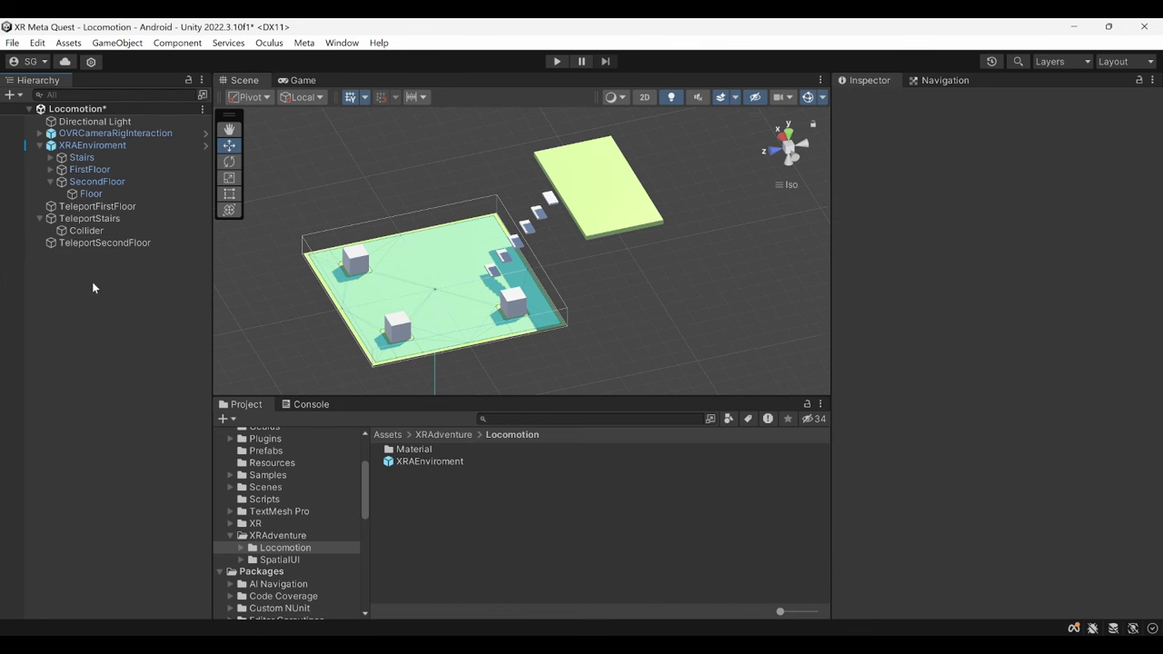
{"action": "right_click", "coordinate": [92, 282]}
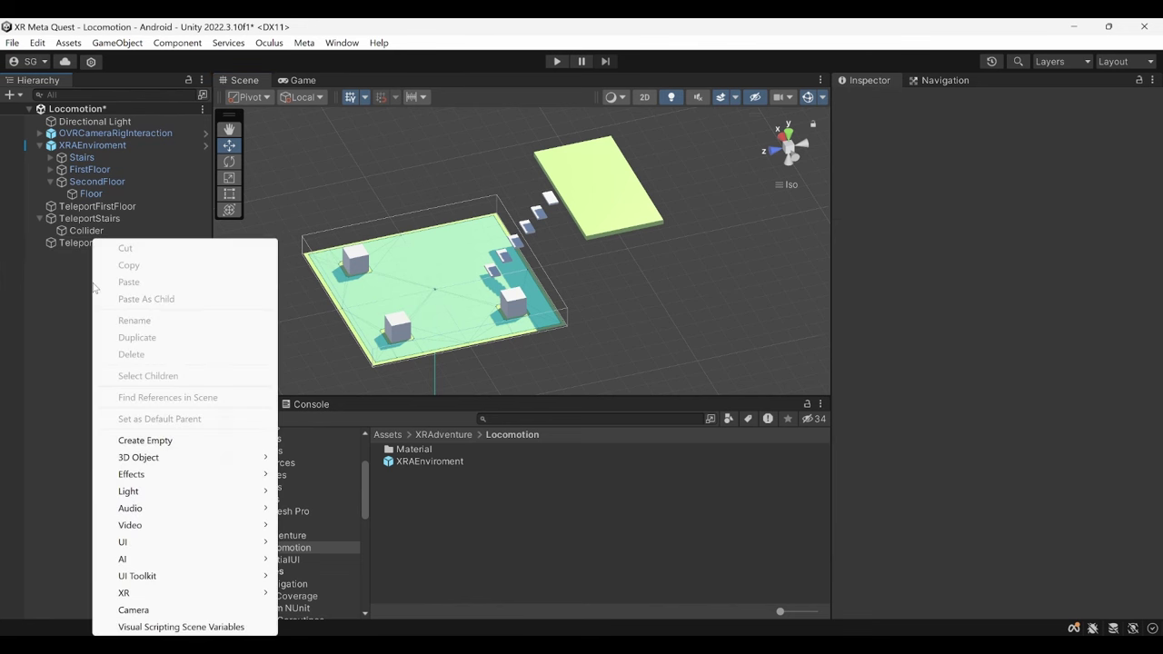
{"action": "left_click", "coordinate": [177, 440]}
{"action": "type", "text": "I"}
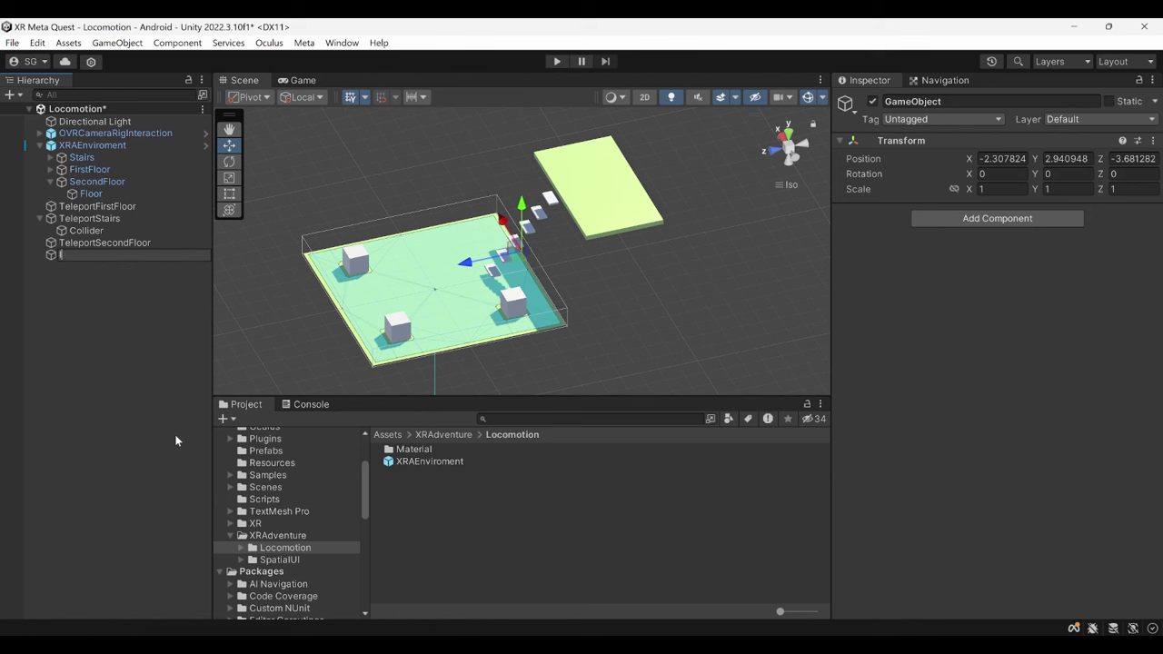
{"action": "type", "text": "nvalidTe"}
{"action": "type", "text": "leport"}
{"action": "key", "text": "Return"}
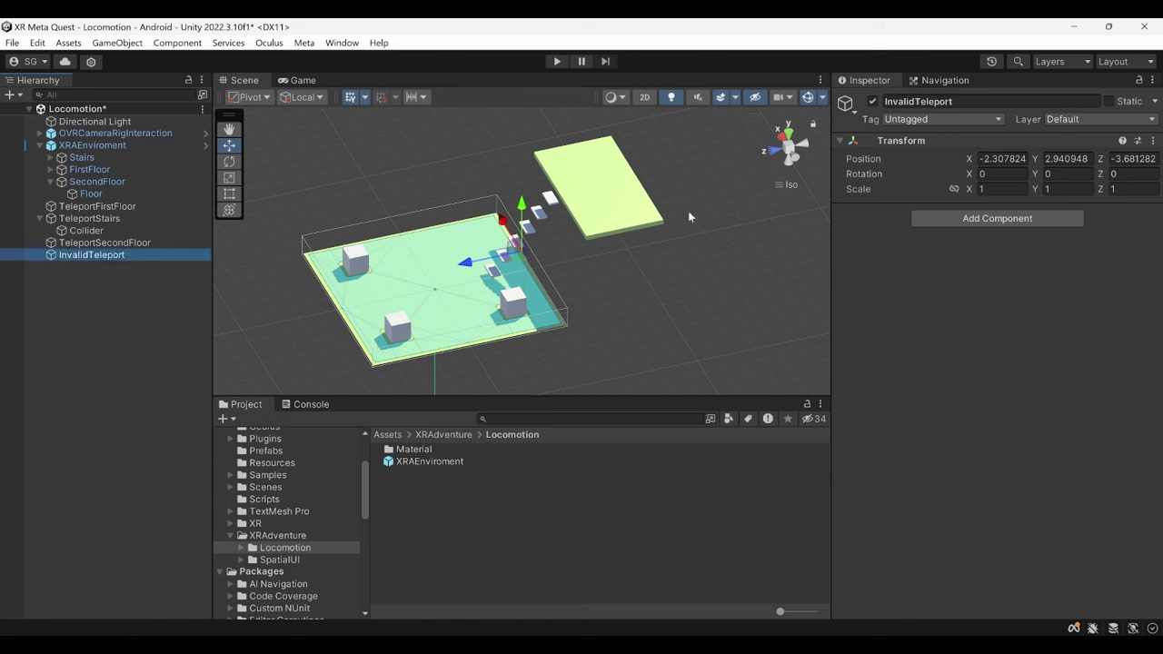
{"action": "left_click", "coordinate": [1151, 142]}
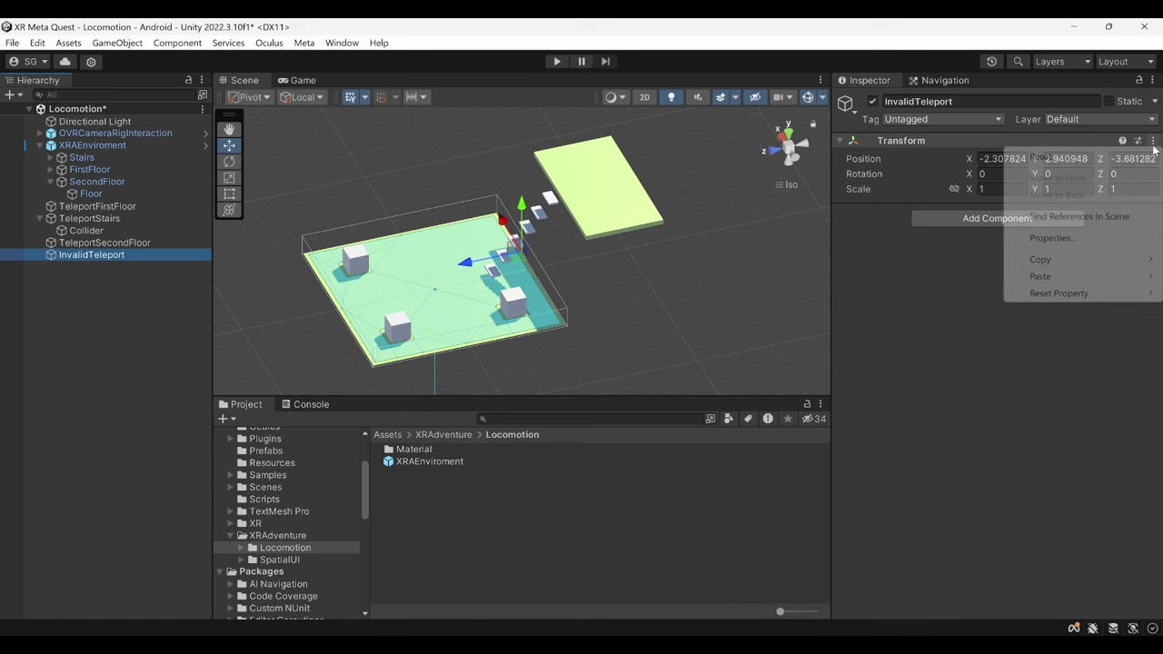
{"action": "left_click", "coordinate": [1105, 157]}
Add a Teleport Interactable component to InvalidTeleport.
{"action": "left_click", "coordinate": [1025, 221]}
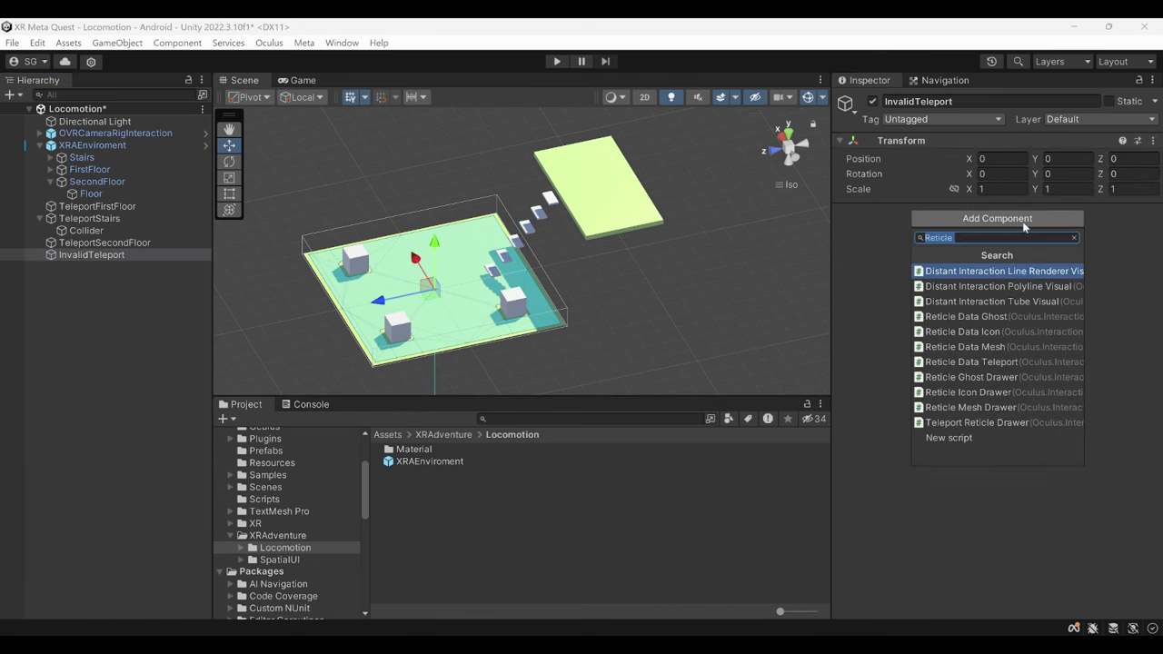
{"action": "type", "text": "T"}
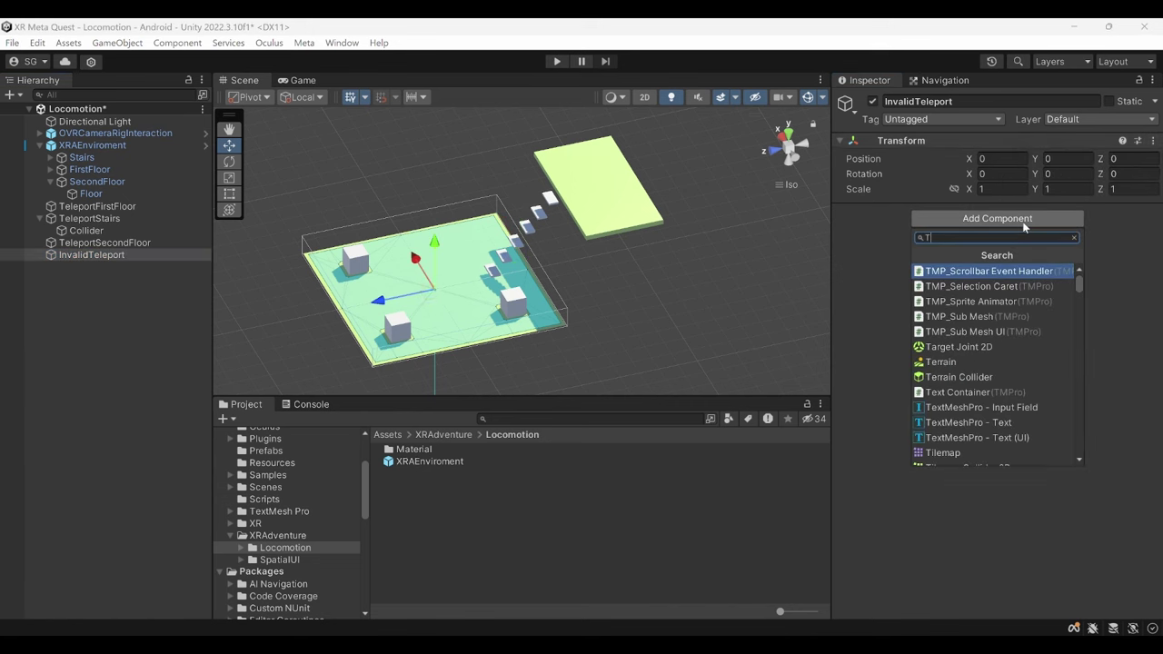
{"action": "type", "text": "ele"}
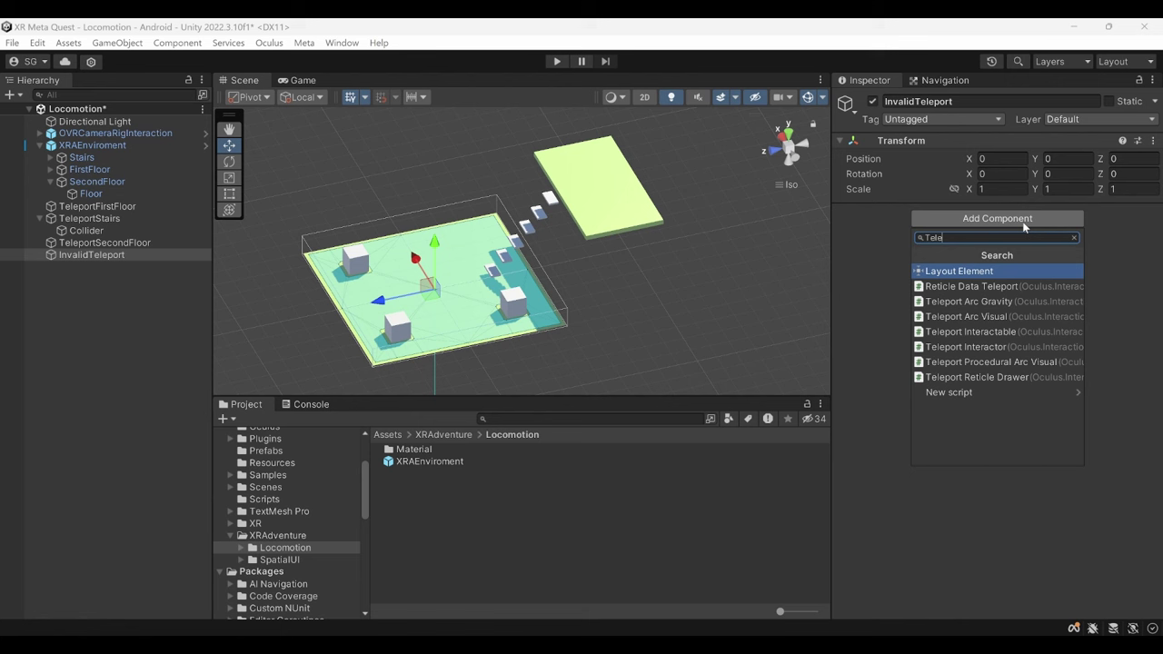
{"action": "key", "text": "Down"}
{"action": "key", "text": "Down"}
{"action": "key", "text": "Down"}
{"action": "key", "text": "Down"}
{"action": "key", "text": "Return"}
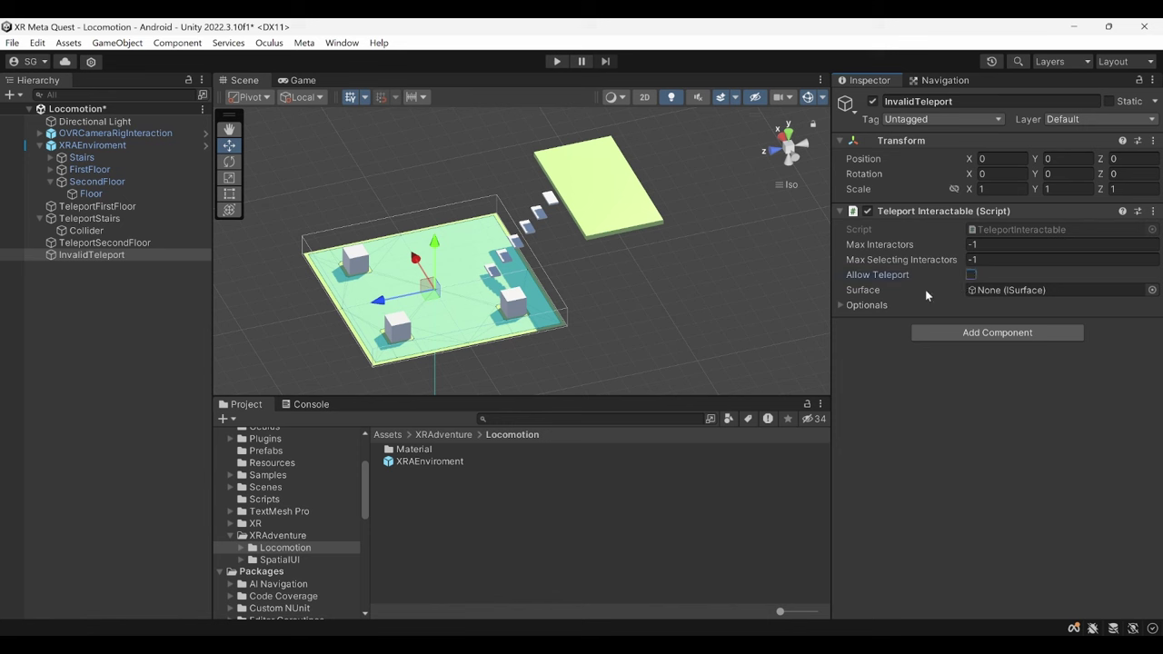
Add a Plane Surface component to InvalidTeleport.
{"action": "left_click", "coordinate": [838, 305]}
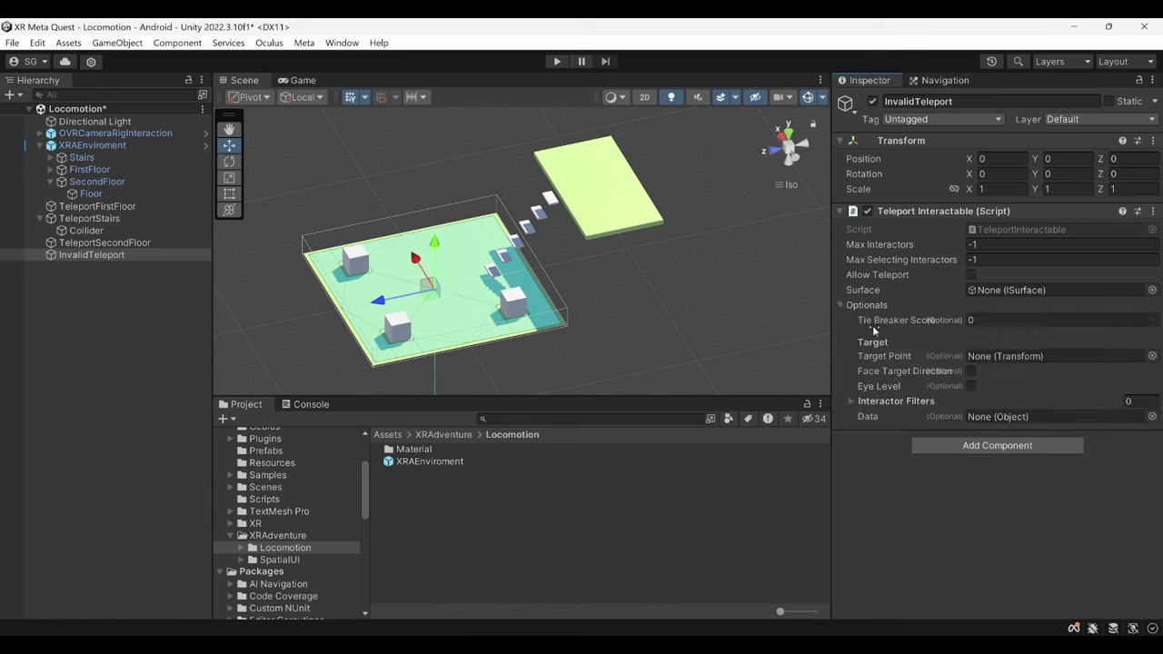
{"action": "type", "text": "-1"}
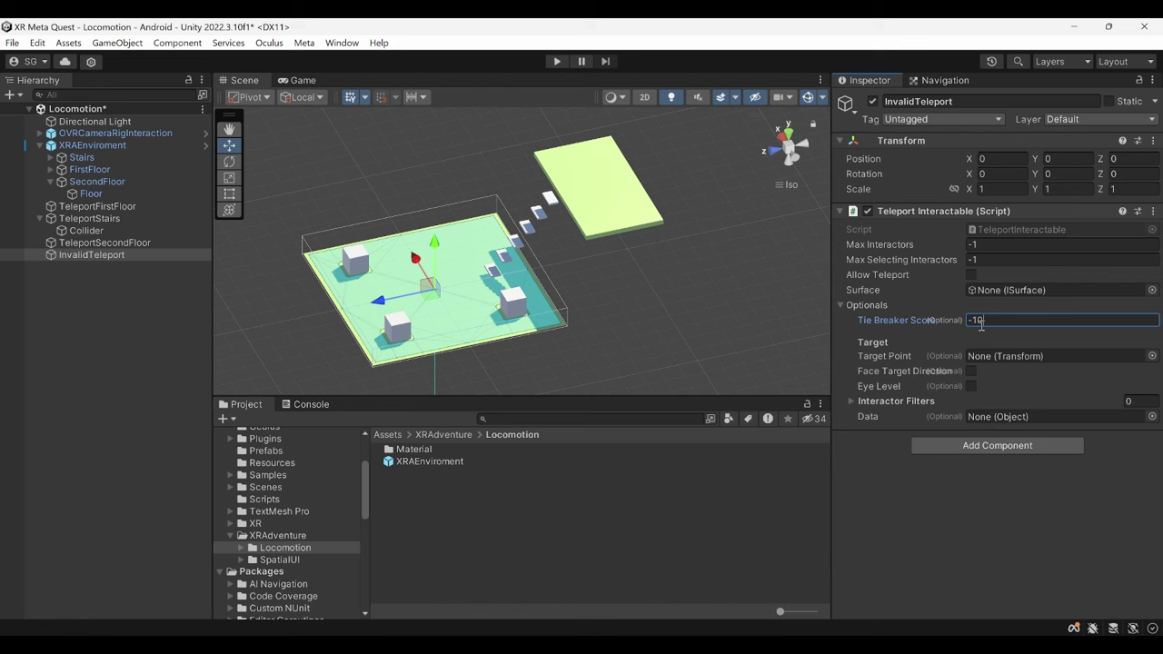
{"action": "left_click", "coordinate": [840, 305]}
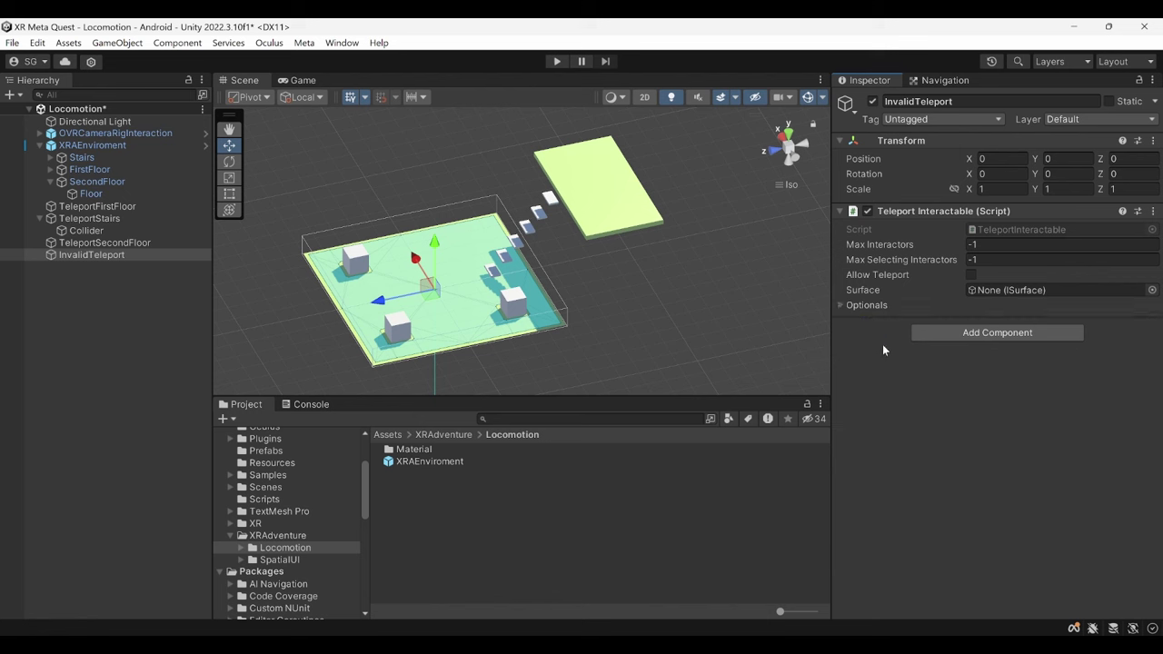
{"action": "left_click", "coordinate": [945, 336]}
{"action": "key", "text": "BackSpace"}
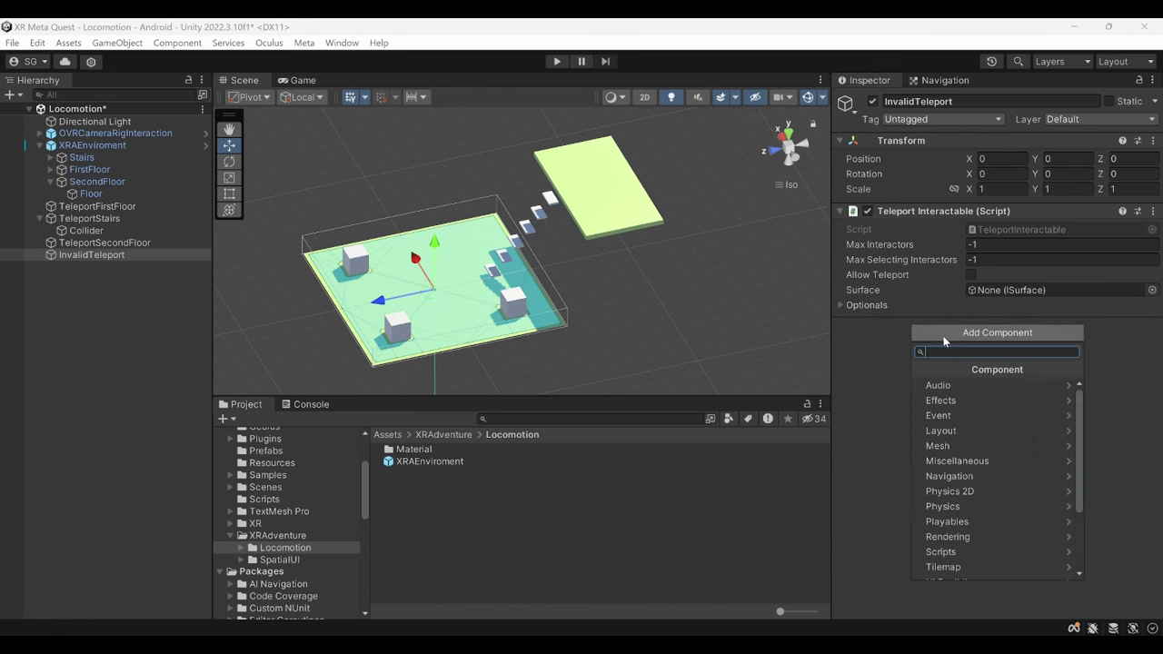
{"action": "type", "text": "Plane"}
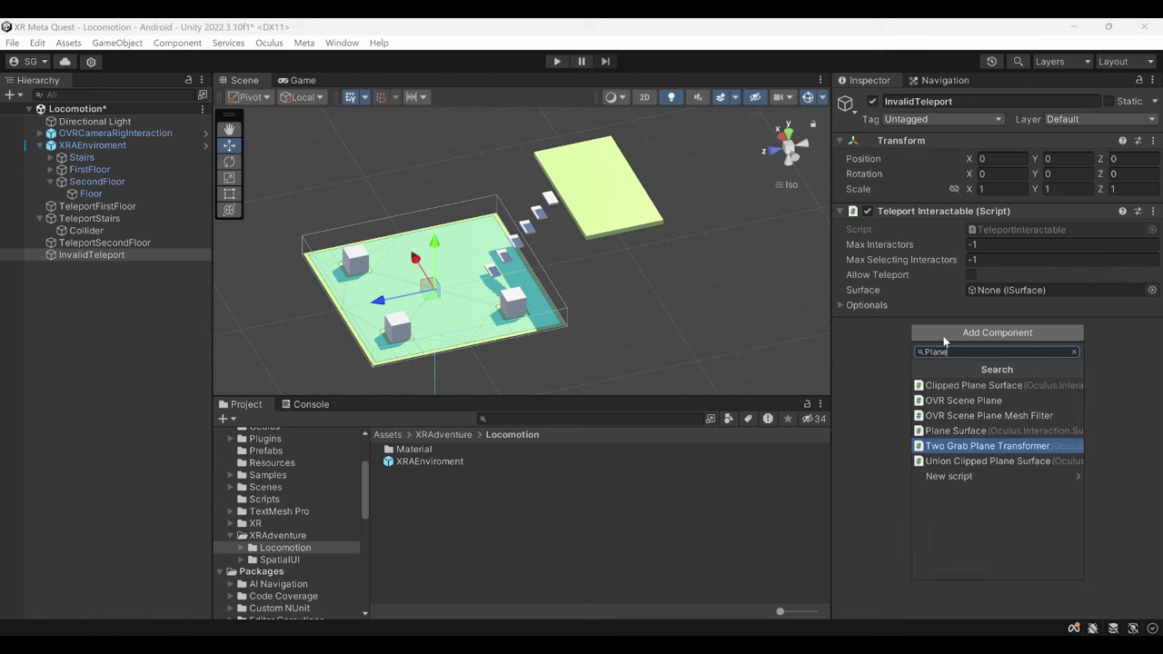
{"action": "left_click", "coordinate": [955, 430]}
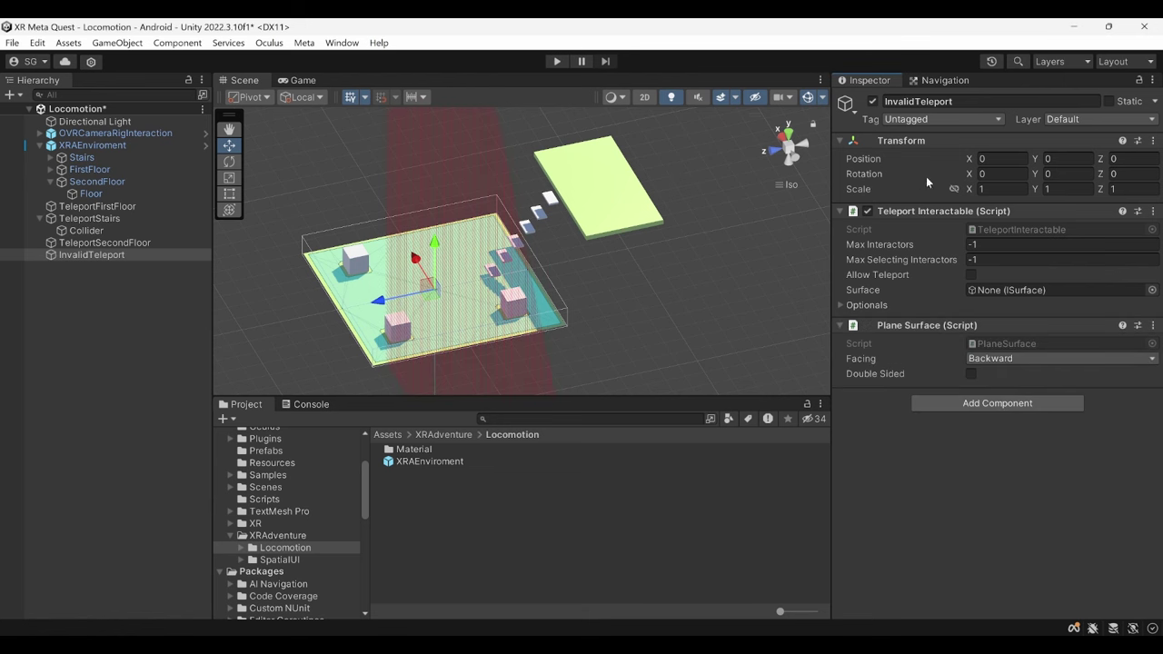
Rotate InvalidTeleport 90° on X and set its teleport Surface to the Plane Surface.
{"action": "left_click", "coordinate": [990, 174]}
{"action": "type", "text": "90"}
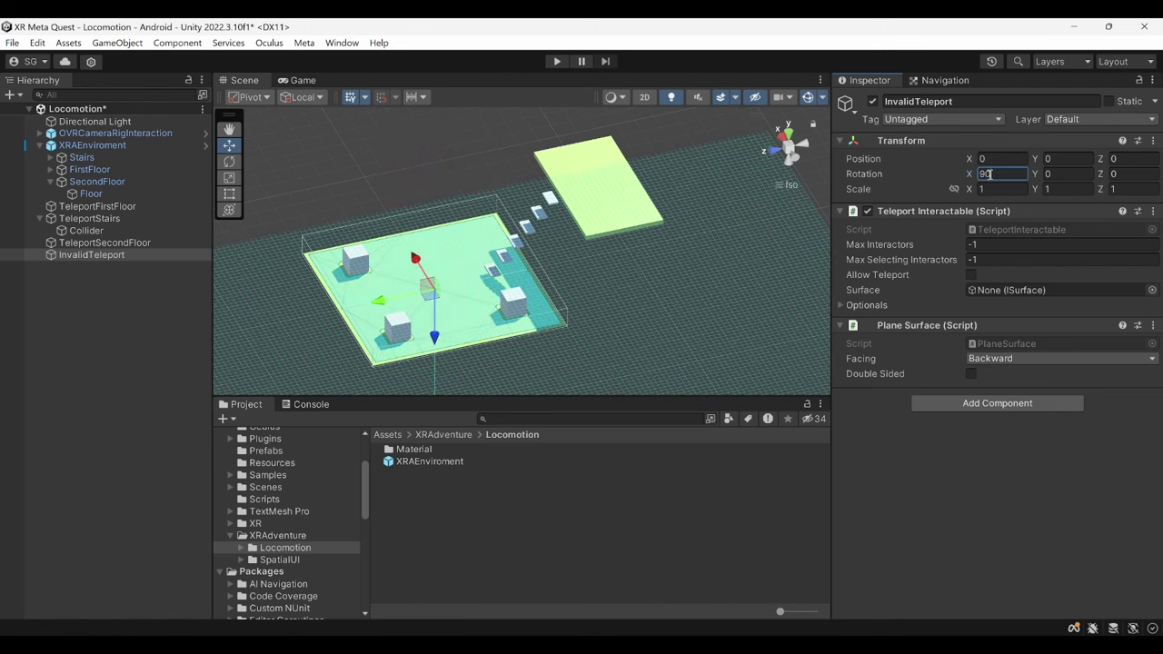
{"action": "key", "text": "Return"}
{"action": "left_click_drag", "start_coordinate": [911, 324], "coordinate": [1006, 291]}
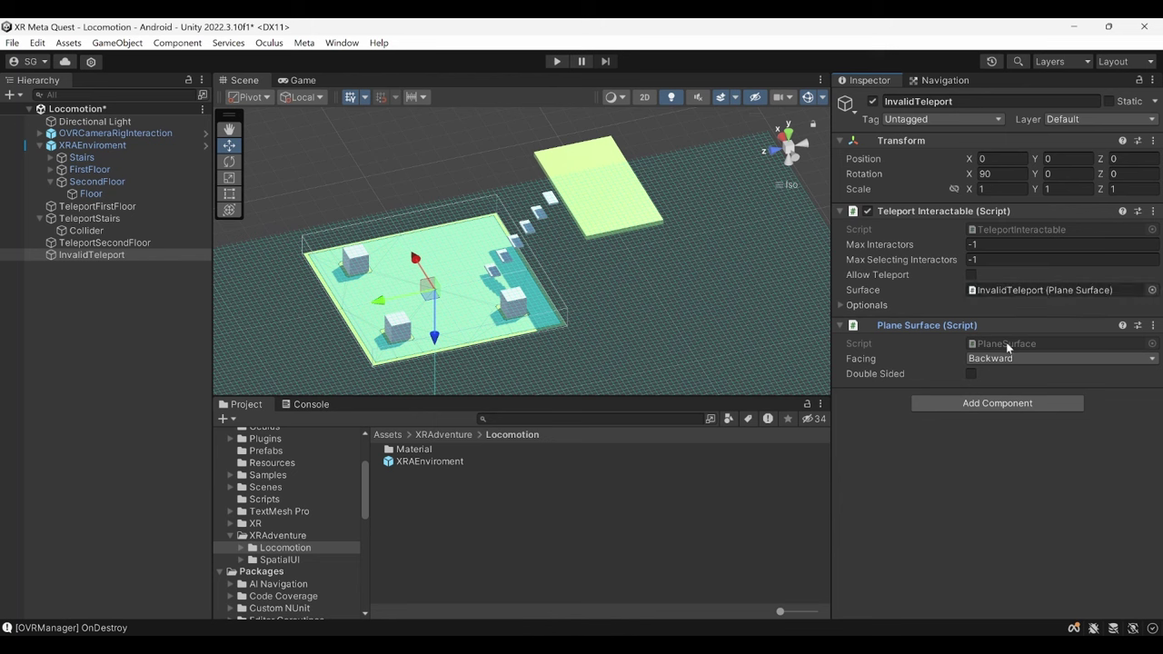
Add a Reticle Data Teleport to InvalidTeleport with Reticle Mode set to Invalid Target.
{"action": "left_click", "coordinate": [960, 403]}
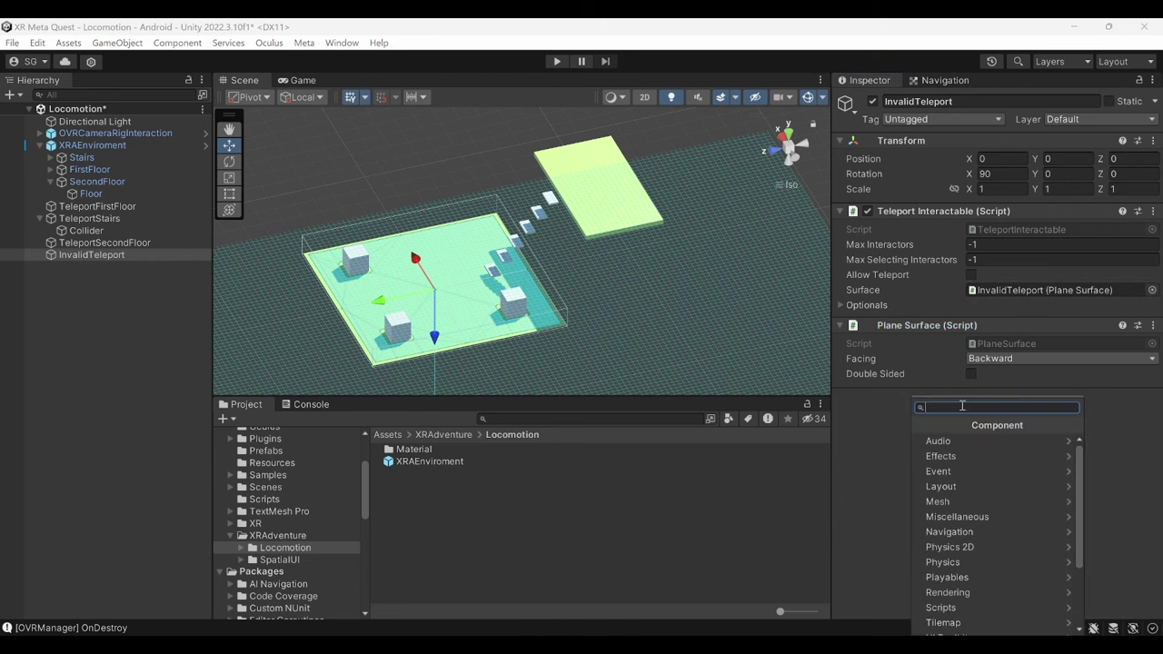
{"action": "type", "text": "Reticle"}
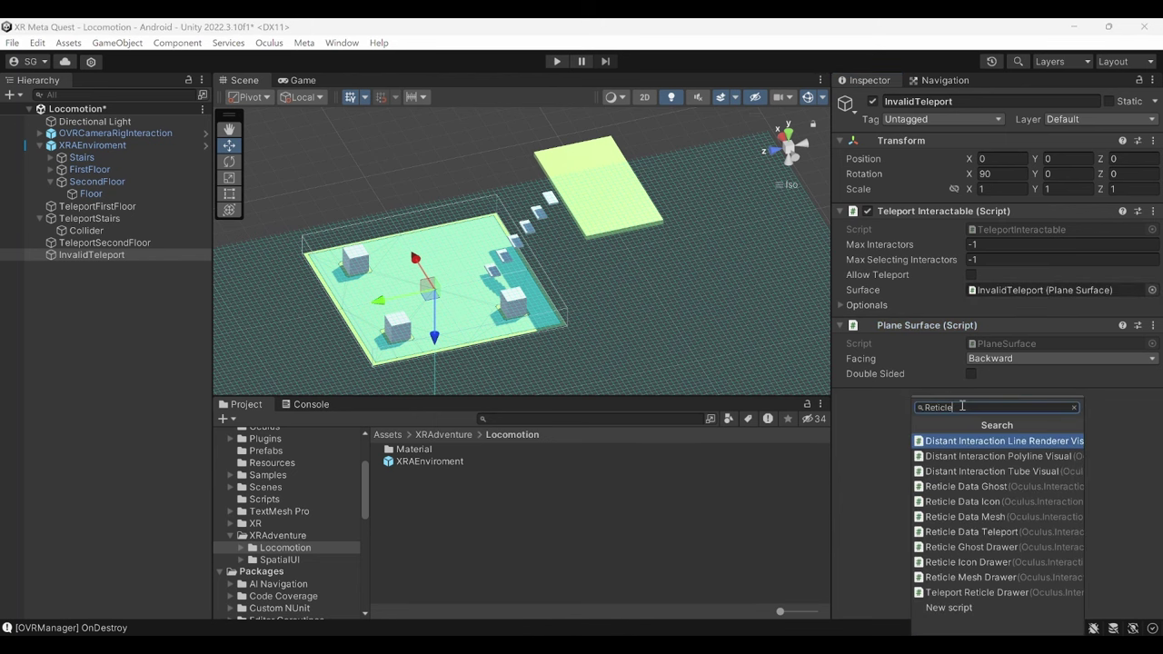
{"action": "type", "text": " Data Tel"}
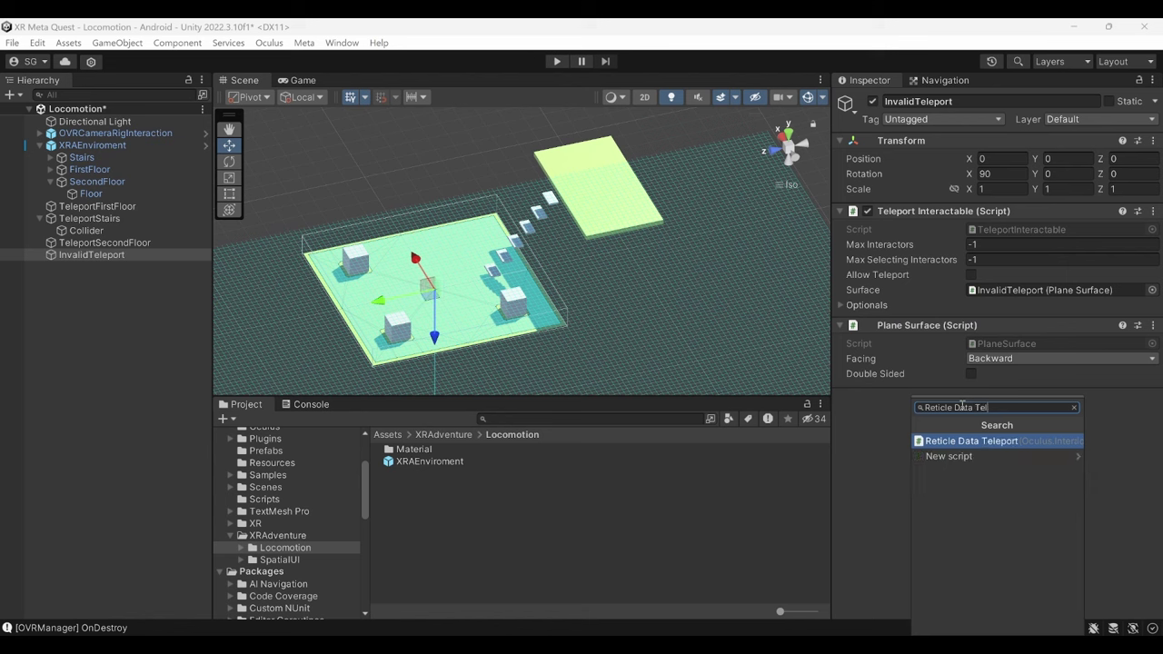
{"action": "key", "text": "Return"}
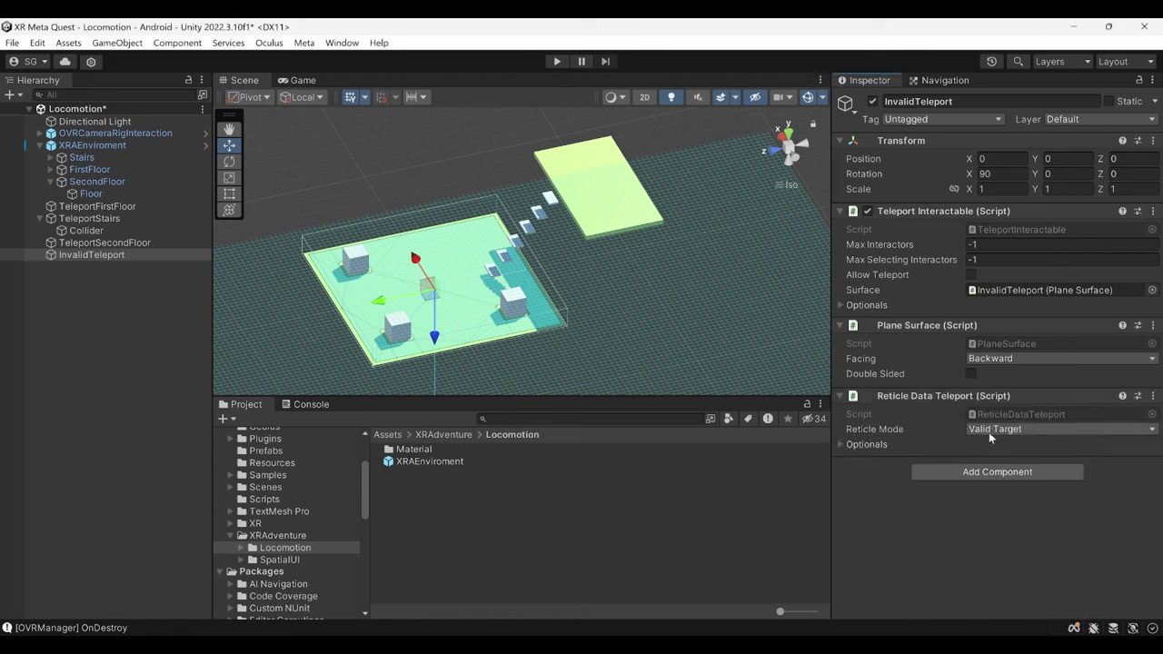
{"action": "left_click", "coordinate": [988, 432]}
{"action": "left_click", "coordinate": [1000, 478]}
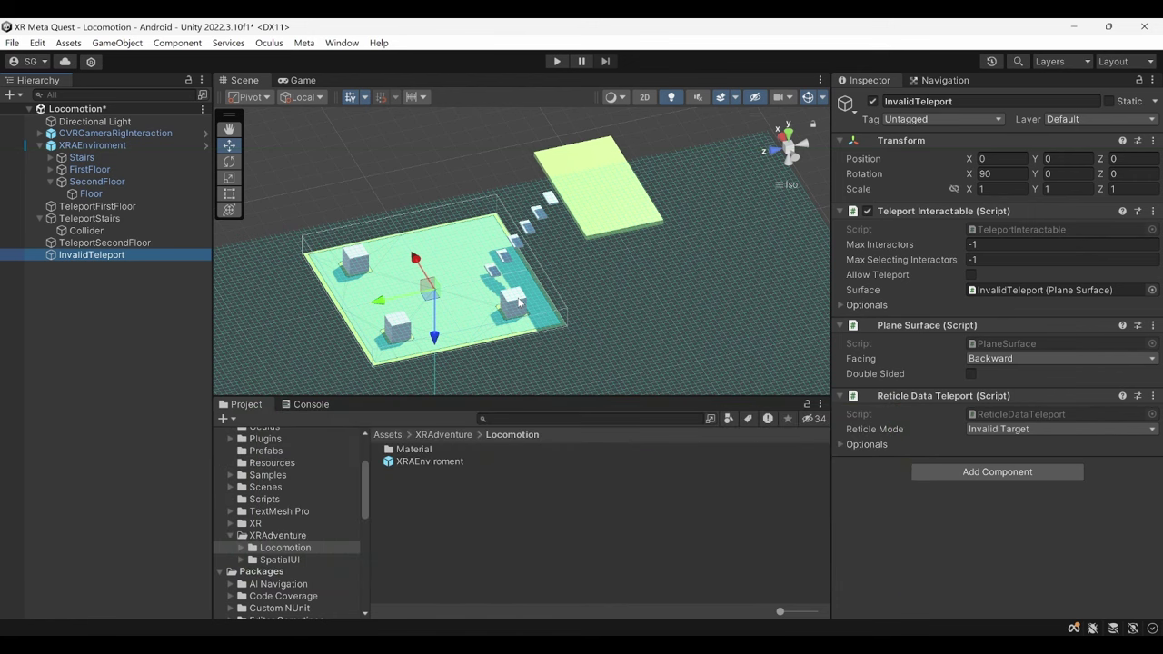
{"action": "left_click", "coordinate": [83, 333]}
Create an empty object named TeleportPoint positioned at 3, 1.025, 3.
{"action": "right_click", "coordinate": [77, 321]}
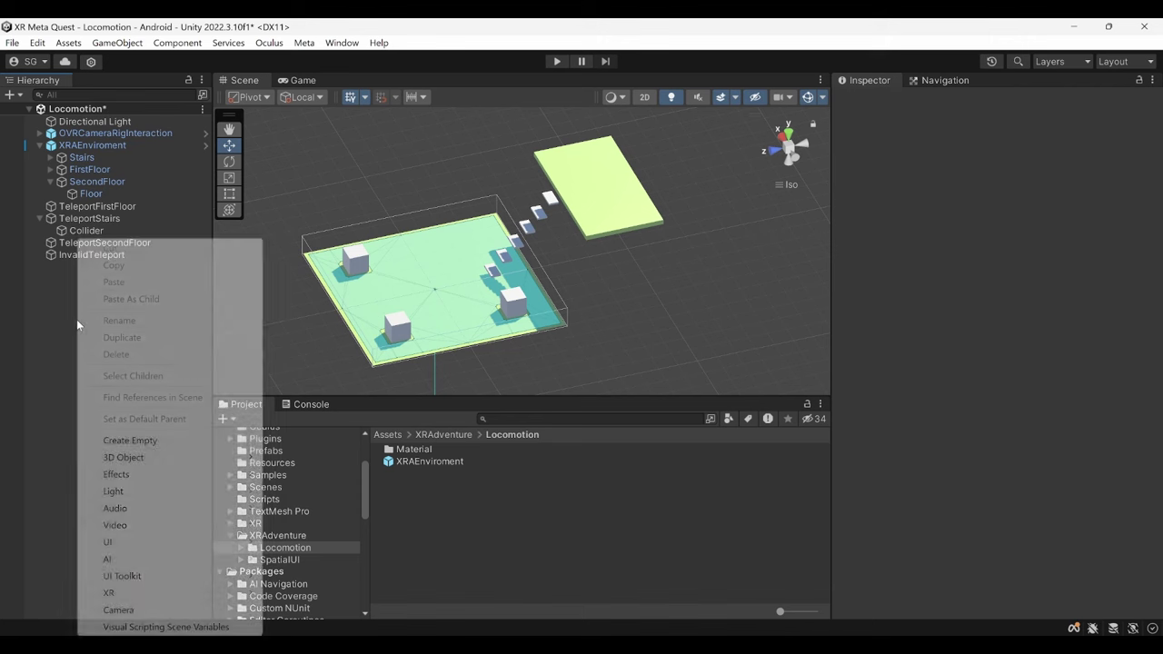
{"action": "left_click", "coordinate": [142, 441]}
{"action": "type", "text": "TeleportPo"}
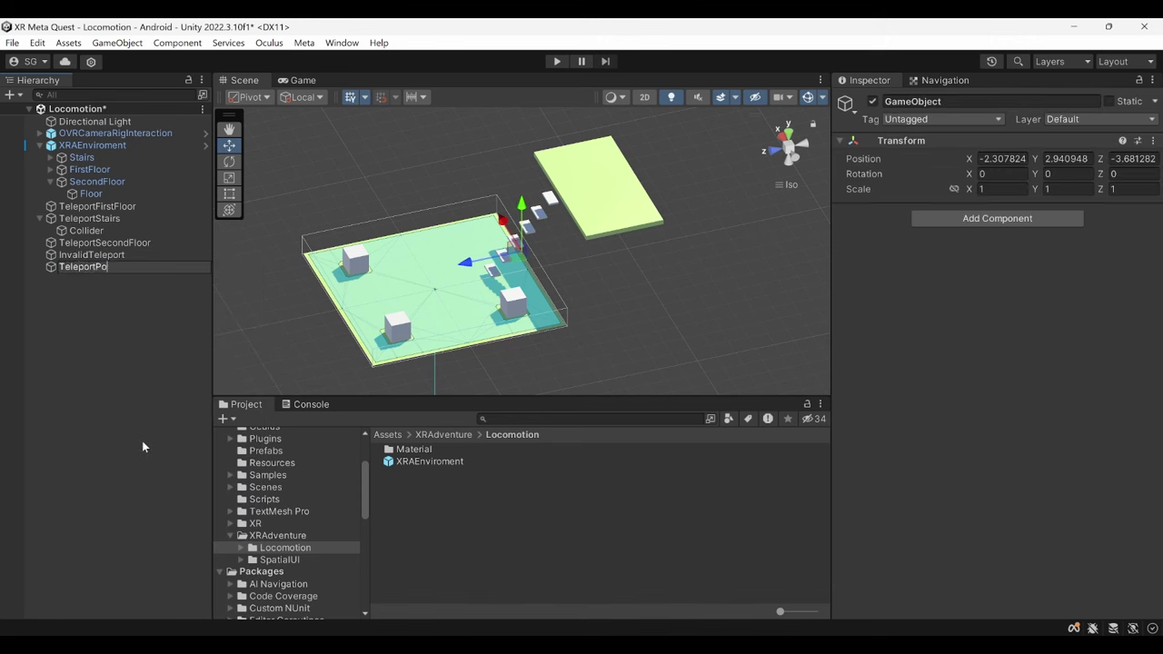
{"action": "type", "text": "int"}
{"action": "key", "text": "Return"}
{"action": "left_click", "coordinate": [992, 159]}
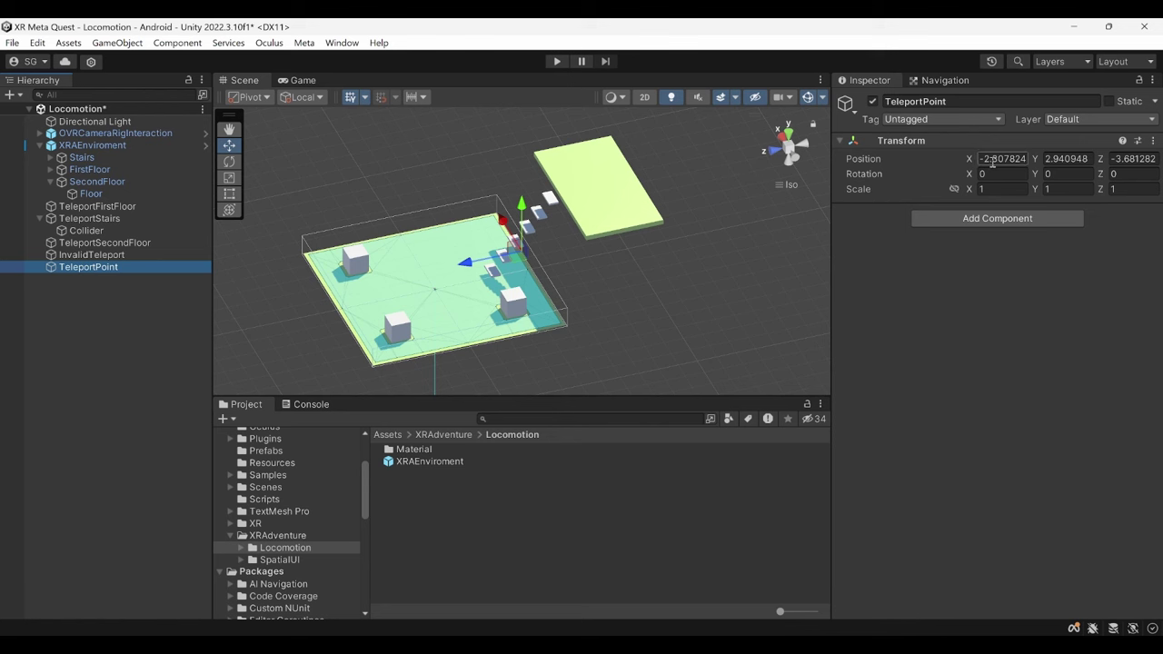
{"action": "key", "text": "BackSpace"}
{"action": "type", "text": "3"}
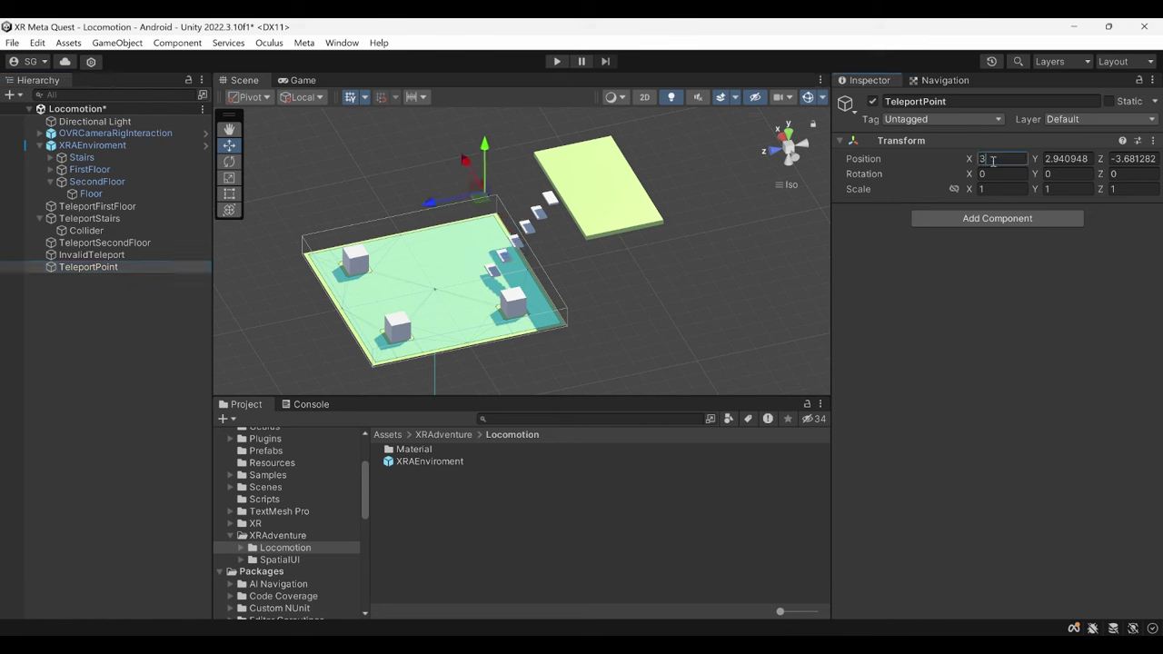
{"action": "left_click", "coordinate": [1063, 161]}
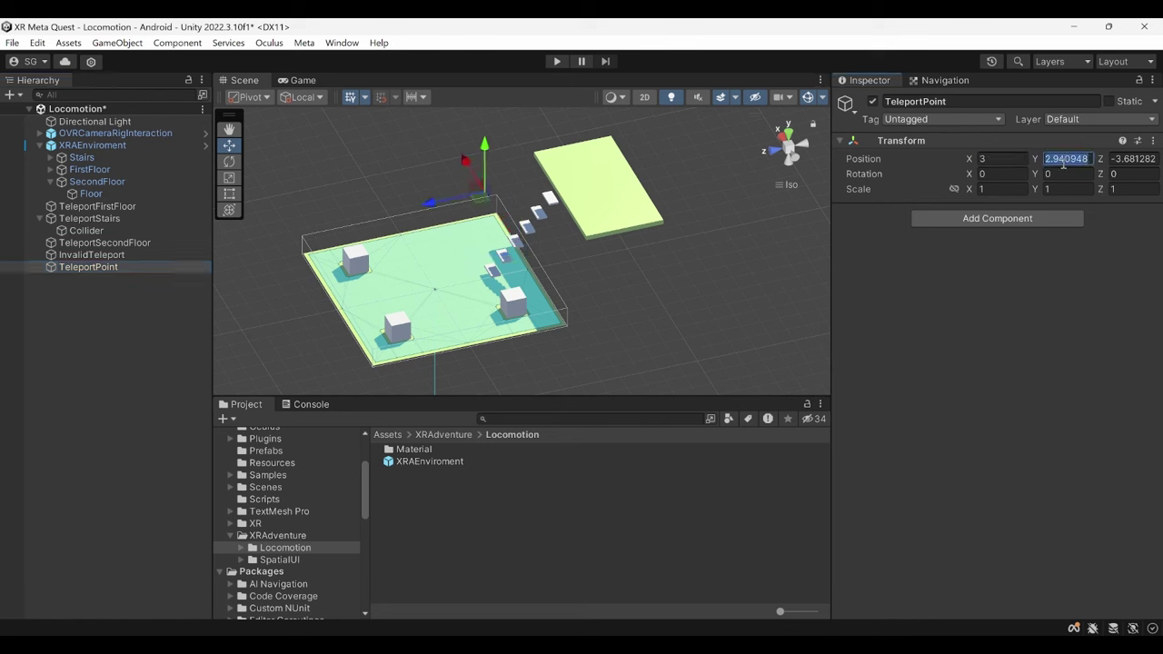
{"action": "type", "text": "1"}
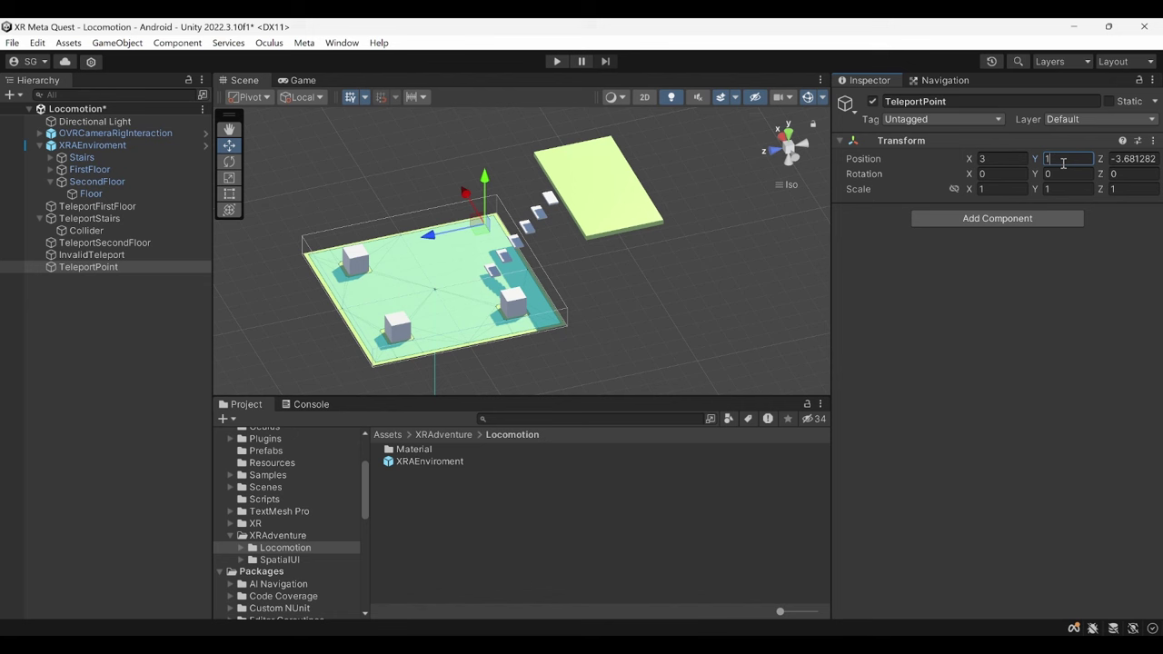
{"action": "type", "text": ".025"}
{"action": "key", "text": "Tab"}
{"action": "type", "text": "3"}
{"action": "key", "text": "Return"}
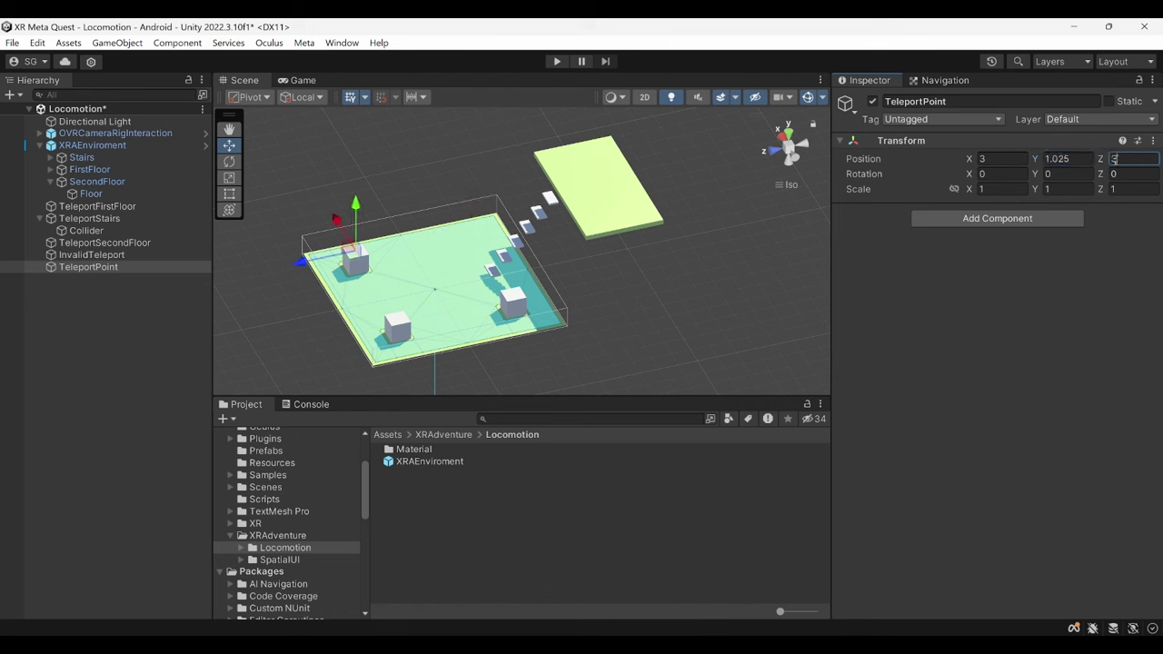
Add a Teleport Interactable component to TeleportPoint.
{"action": "scroll", "coordinate": [483, 245], "scroll_direction": "up", "scroll_amount": 4}
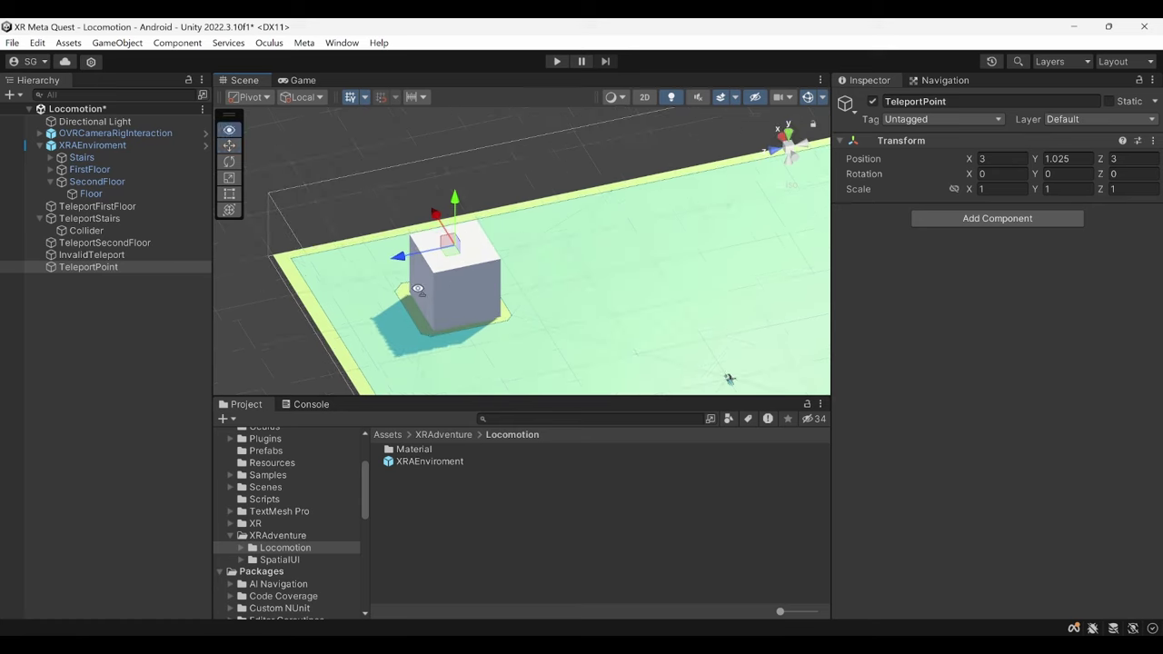
{"action": "left_click", "coordinate": [944, 218]}
{"action": "key", "text": "BackSpace"}
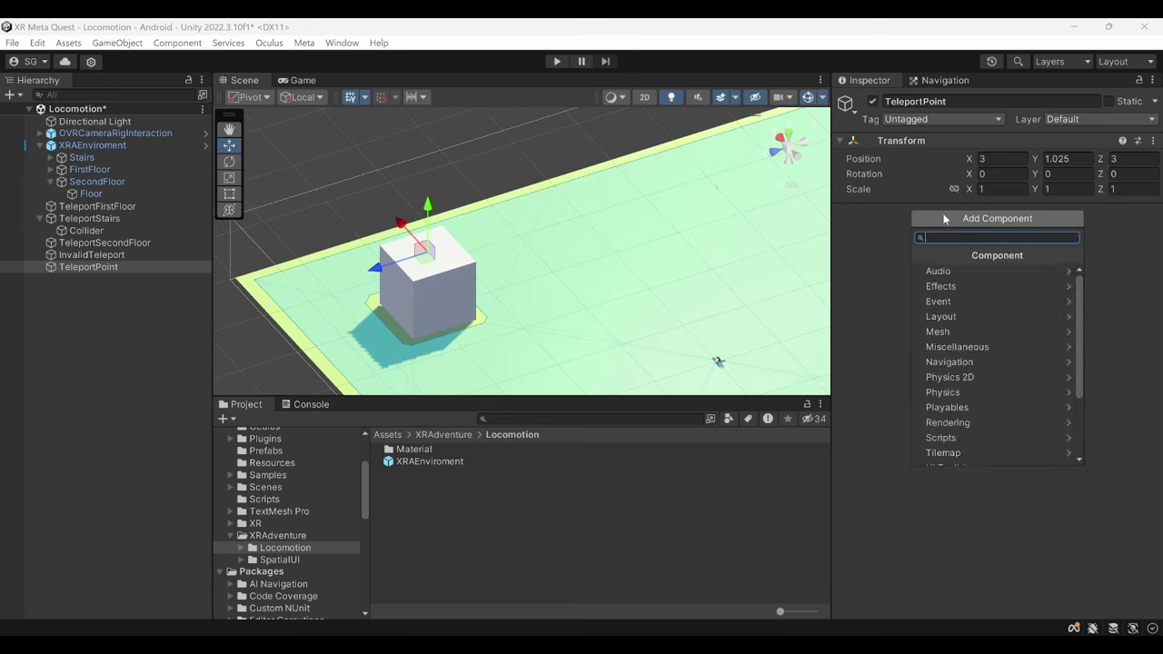
{"action": "type", "text": "Telepor"}
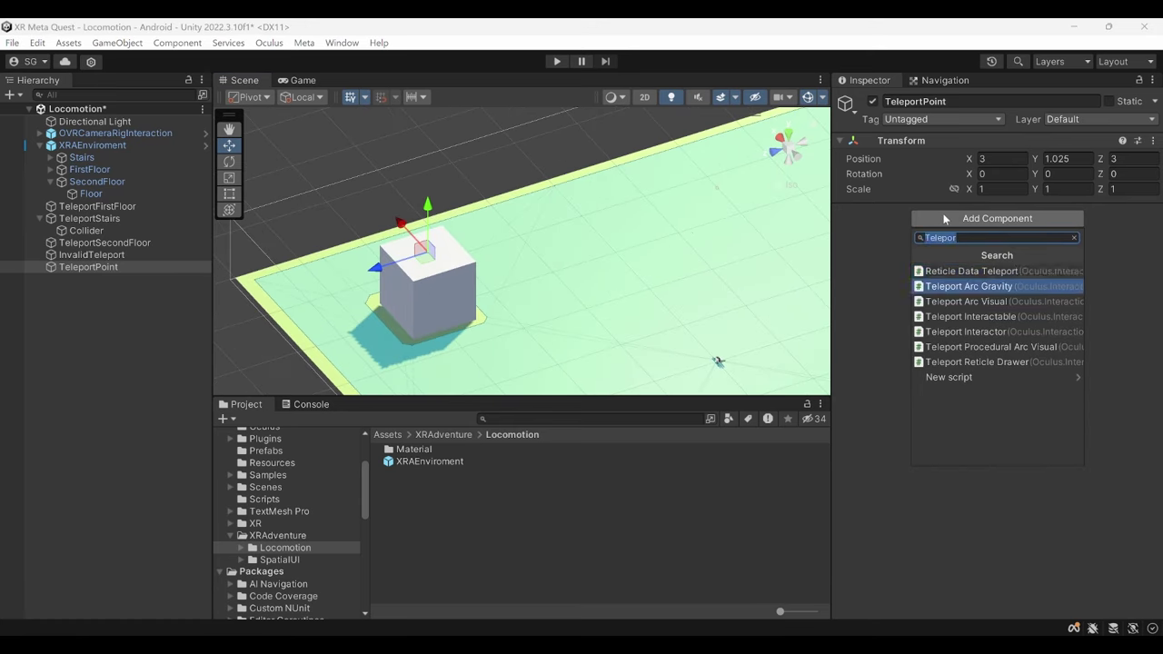
{"action": "left_click", "coordinate": [981, 316]}
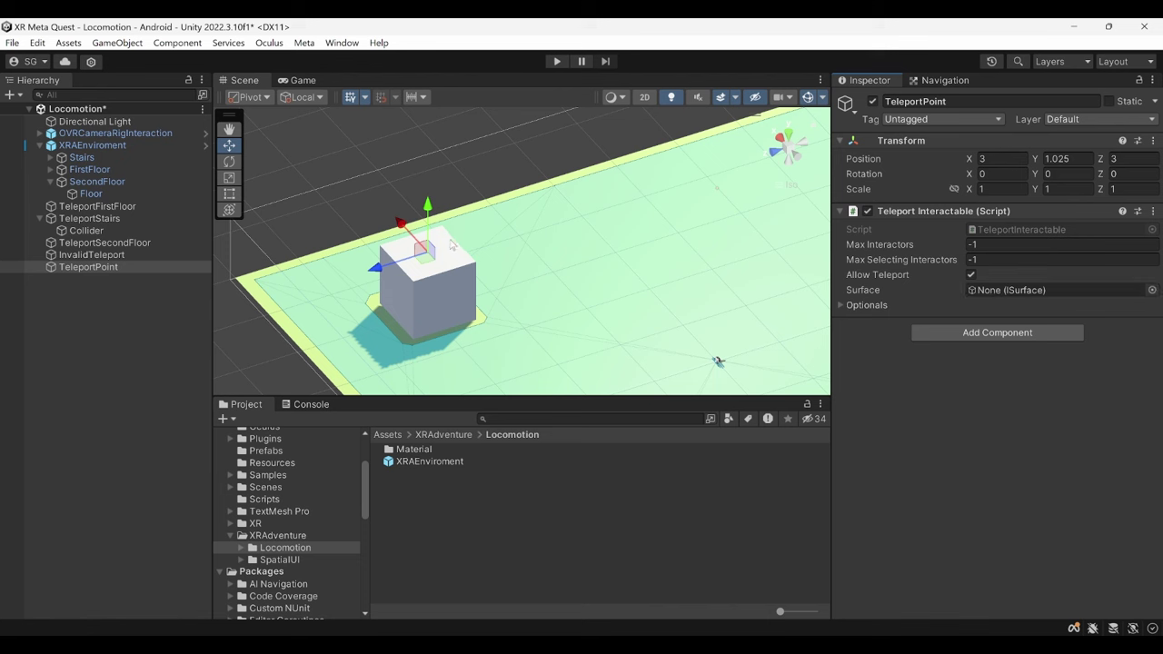
{"action": "left_click", "coordinate": [79, 267]}
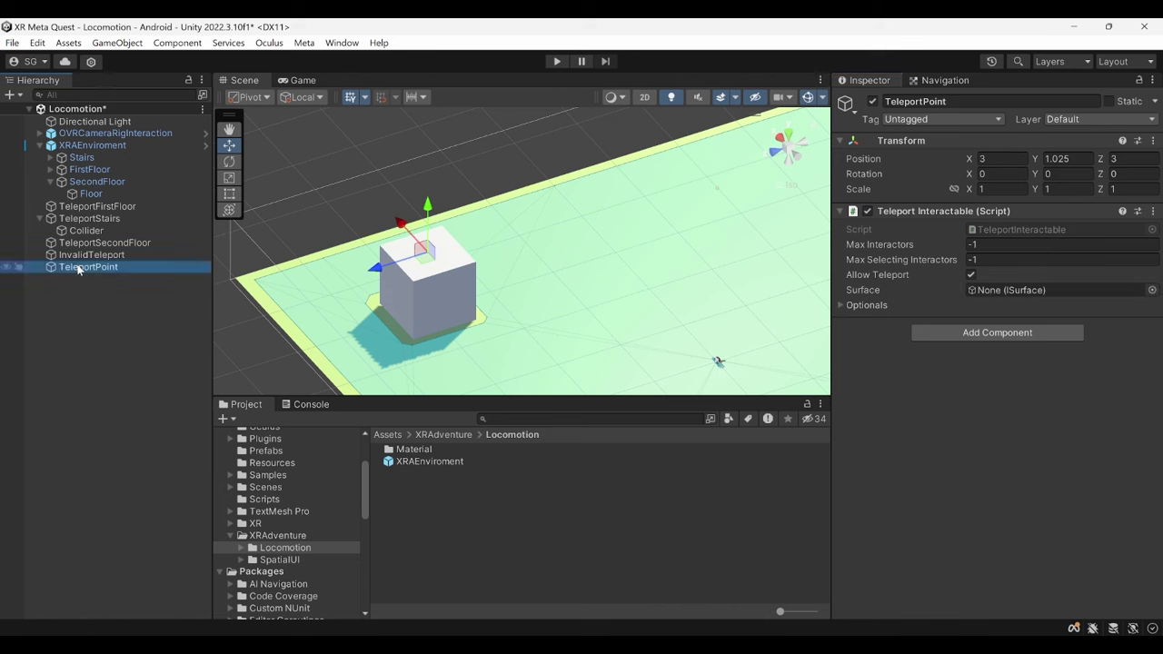
Create an empty child of TeleportPoint named Collider.
{"action": "right_click", "coordinate": [79, 268]}
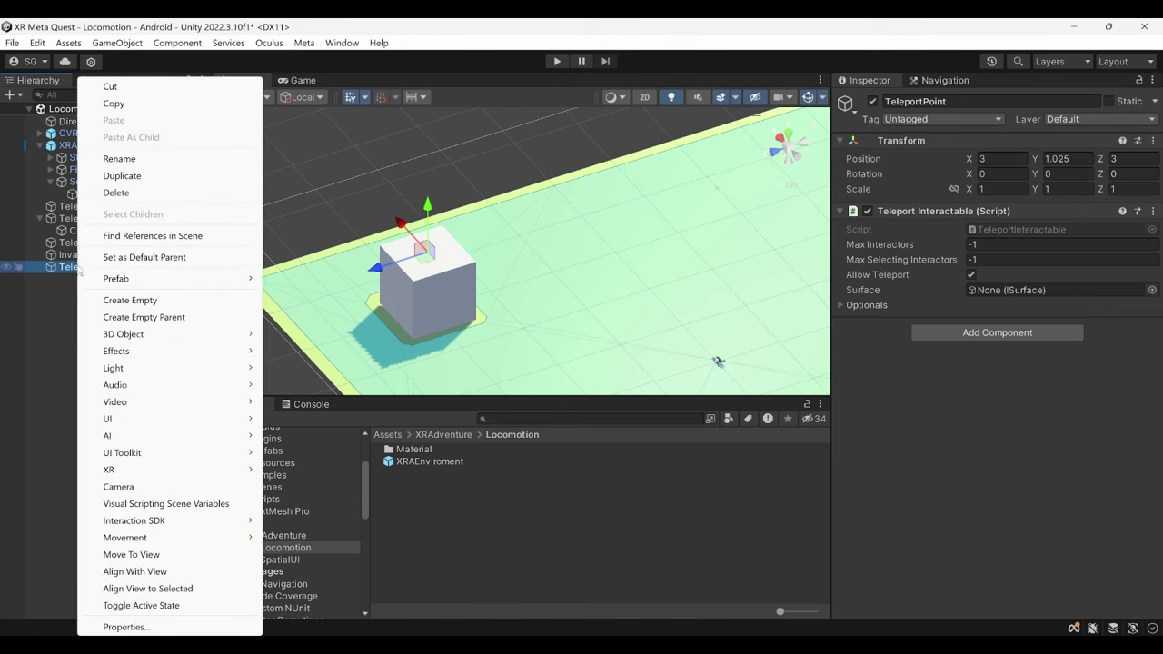
{"action": "left_click", "coordinate": [135, 297]}
{"action": "type", "text": "C"}
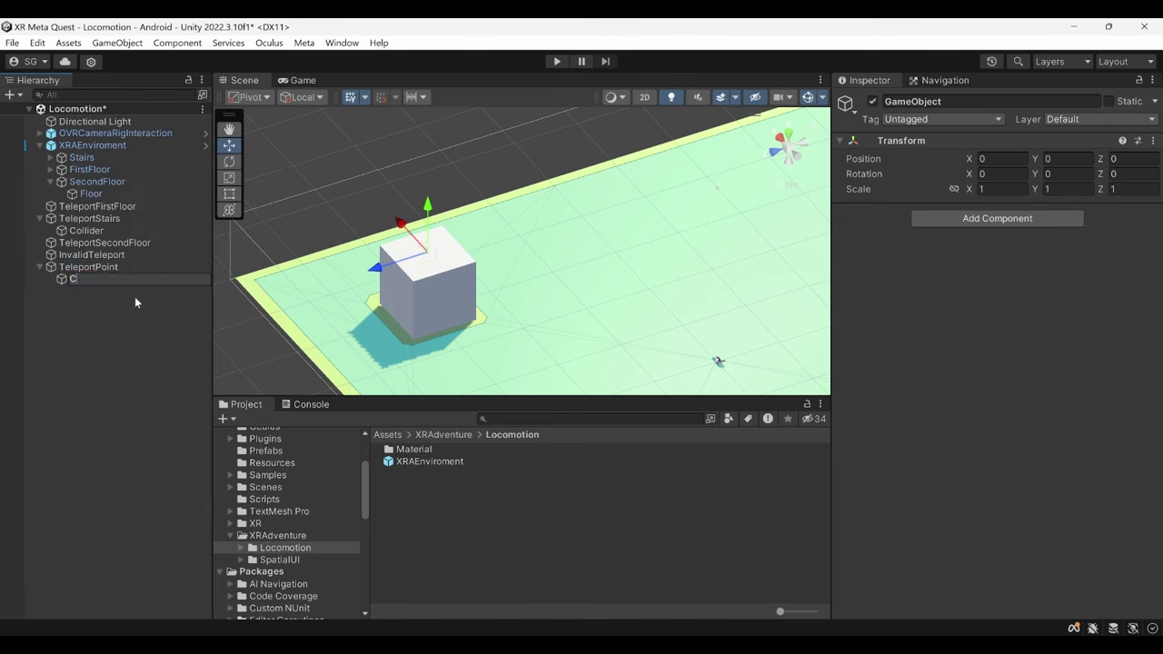
{"action": "type", "text": "ollider"}
{"action": "key", "text": "Return"}
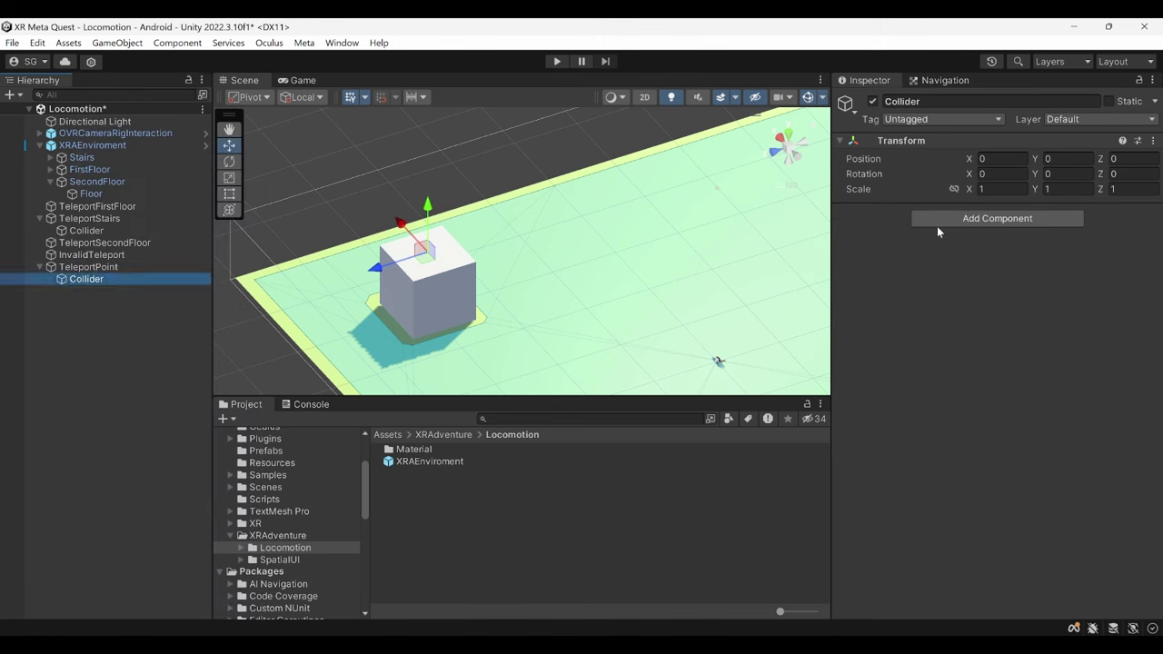
Give the Collider a flat Box Collider sized 1 × 0.02 × 1.
{"action": "left_click", "coordinate": [938, 221]}
{"action": "key", "text": "BackSpace"}
{"action": "type", "text": "Box"}
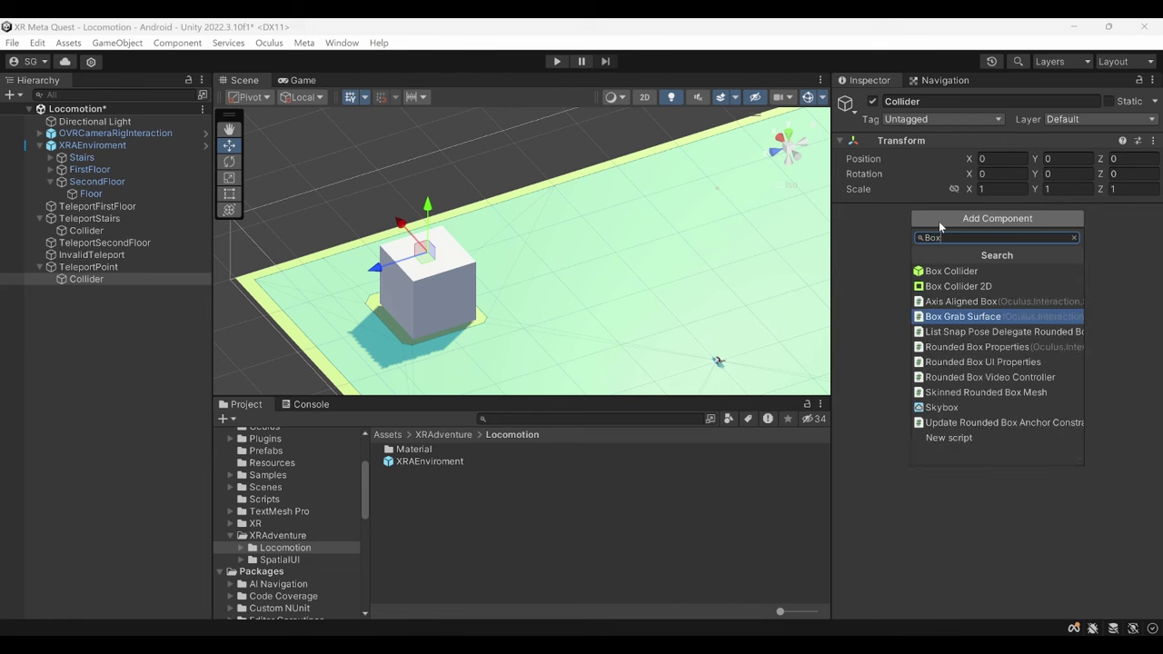
{"action": "left_click", "coordinate": [944, 270]}
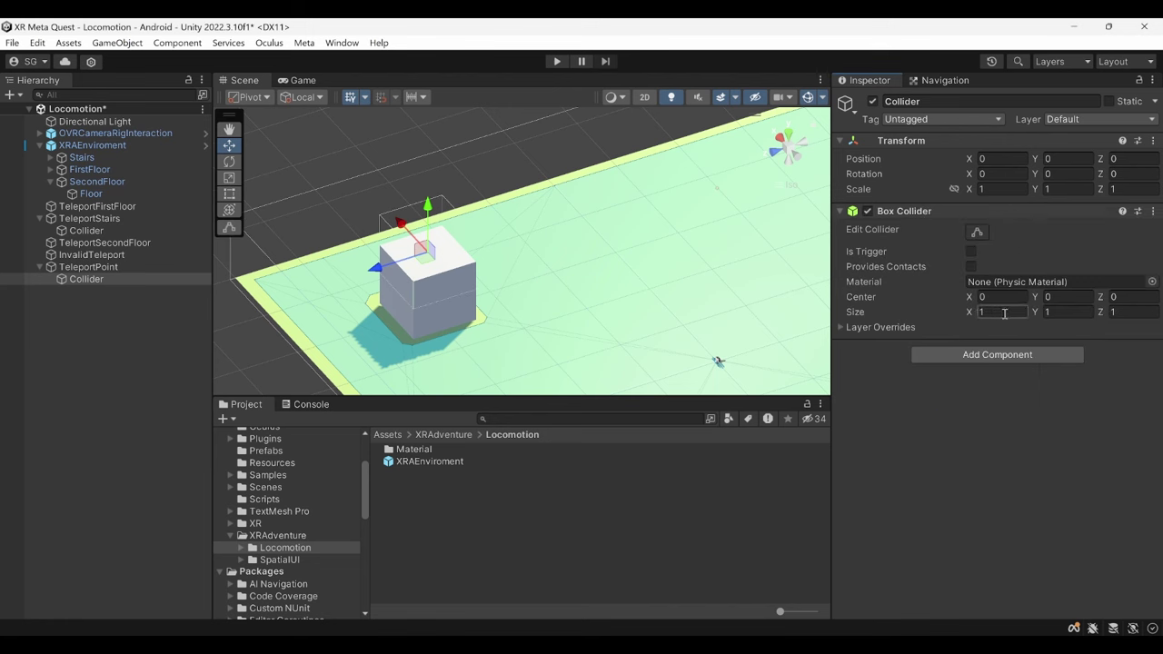
{"action": "left_click", "coordinate": [1059, 311]}
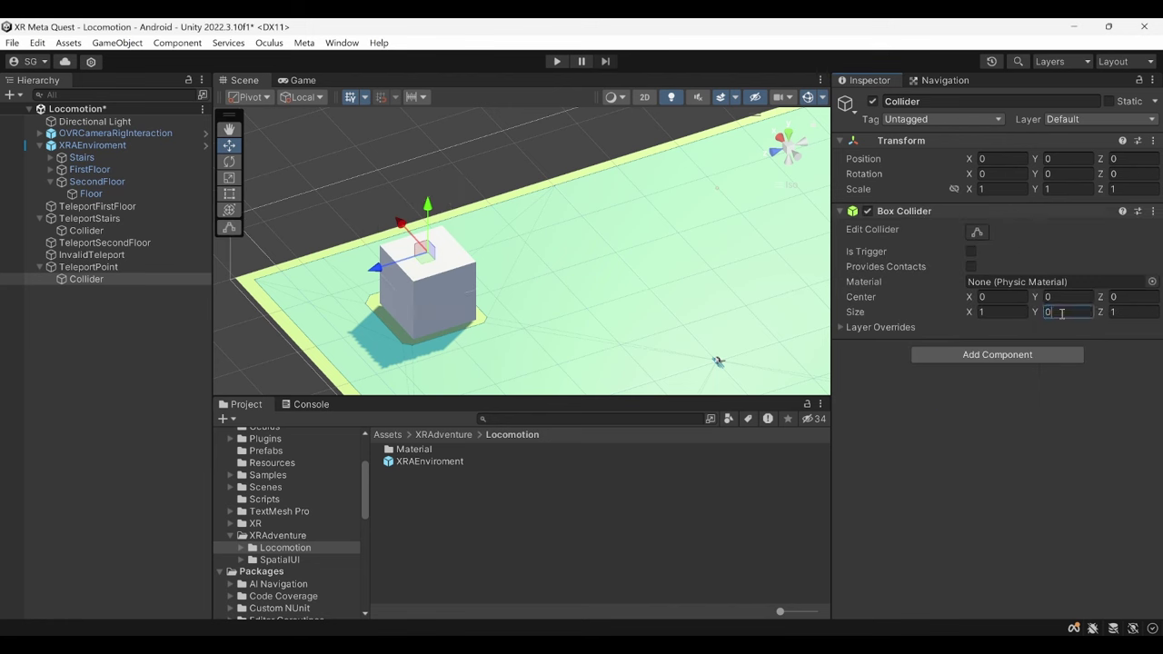
{"action": "type", "text": "0.02"}
{"action": "left_click", "coordinate": [976, 232]}
{"action": "scroll", "coordinate": [402, 259], "scroll_direction": "up", "scroll_amount": 3}
{"action": "scroll", "coordinate": [403, 259], "scroll_direction": "up", "scroll_amount": 2}
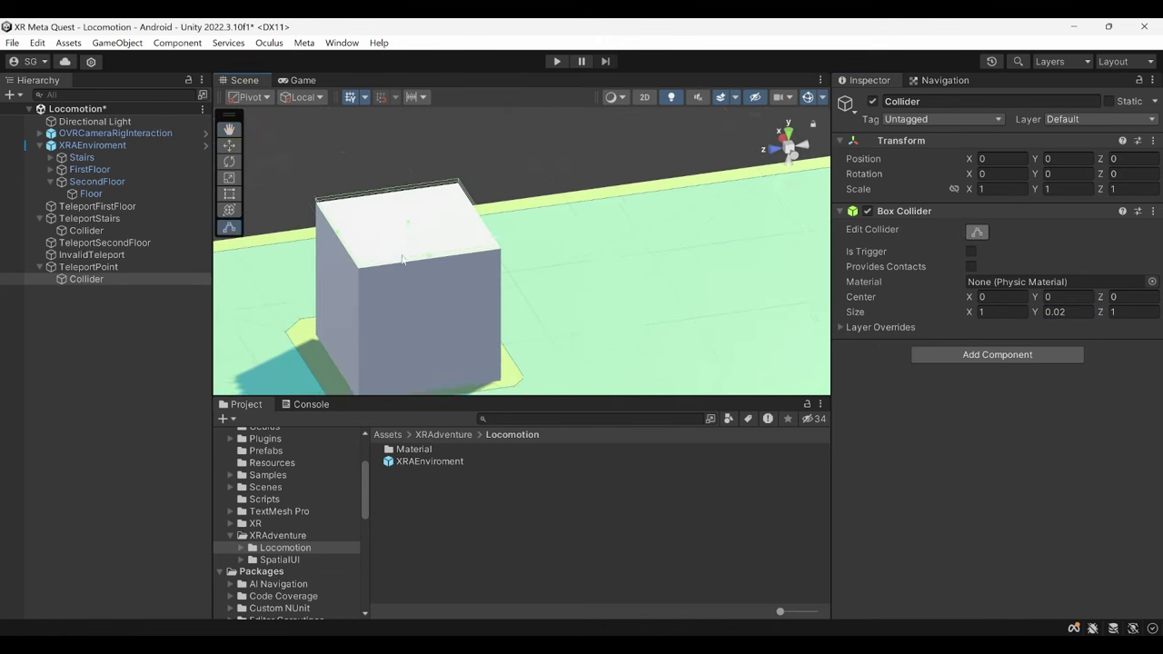
{"action": "scroll", "coordinate": [402, 259], "scroll_direction": "down", "scroll_amount": 3}
{"action": "scroll", "coordinate": [483, 301], "scroll_direction": "down", "scroll_amount": 2}
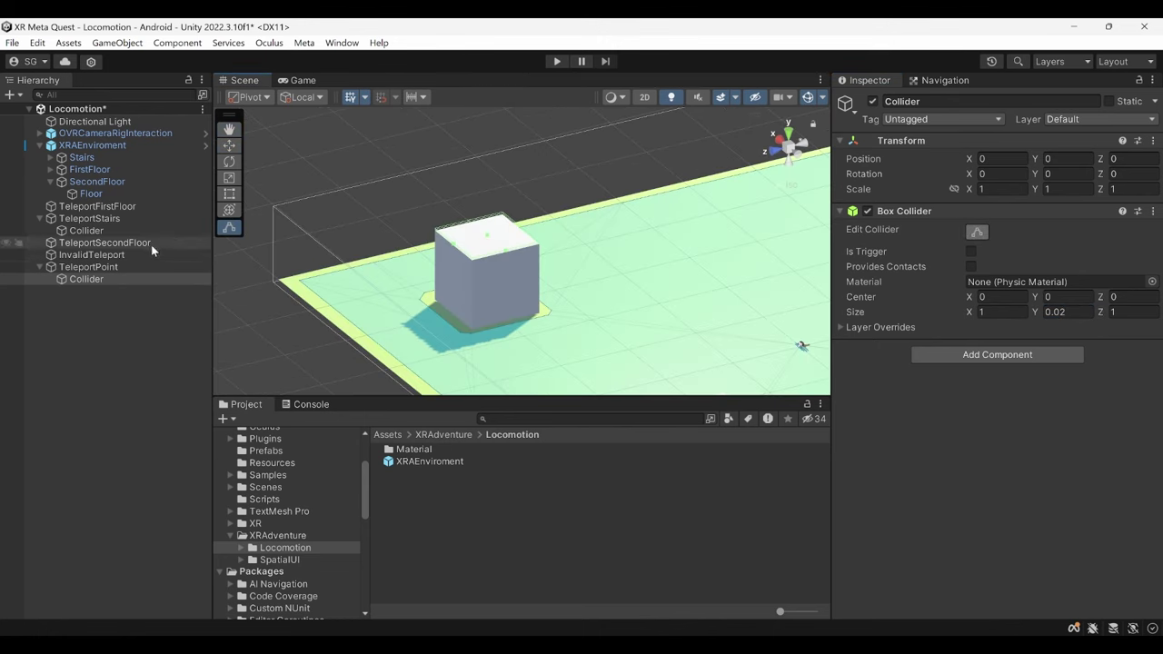
{"action": "left_click", "coordinate": [146, 269]}
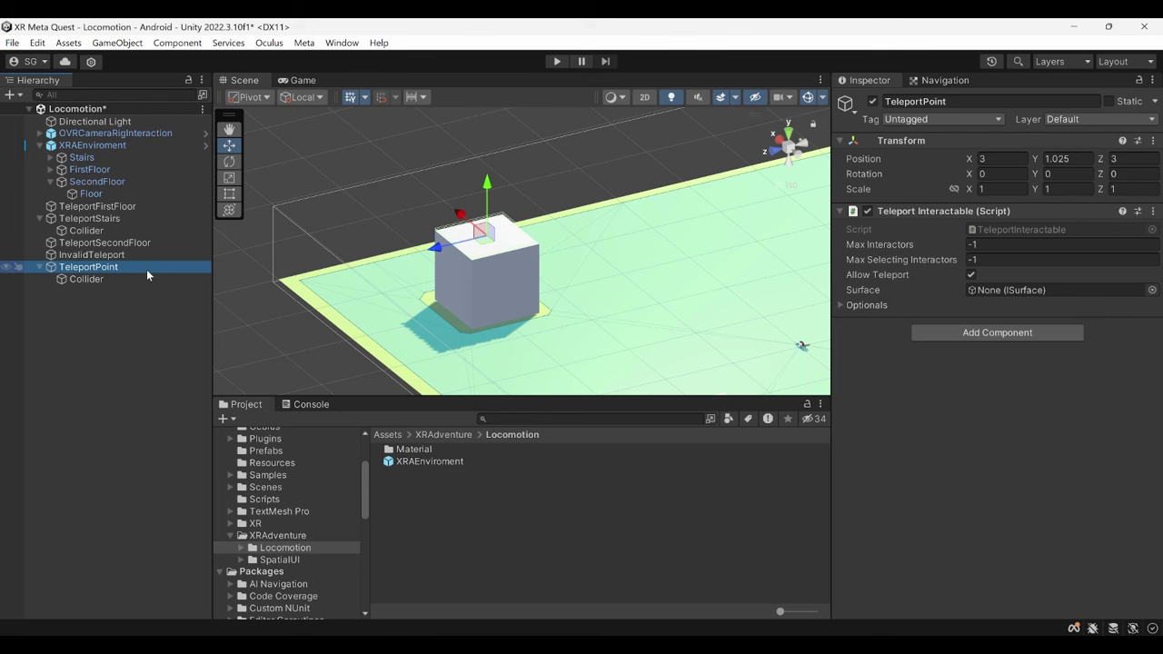
Add a TargetPoint child under TeleportPoint and rotate it 220° around Y.
{"action": "right_click", "coordinate": [147, 269]}
{"action": "left_click", "coordinate": [189, 297]}
{"action": "type", "text": "Ta"}
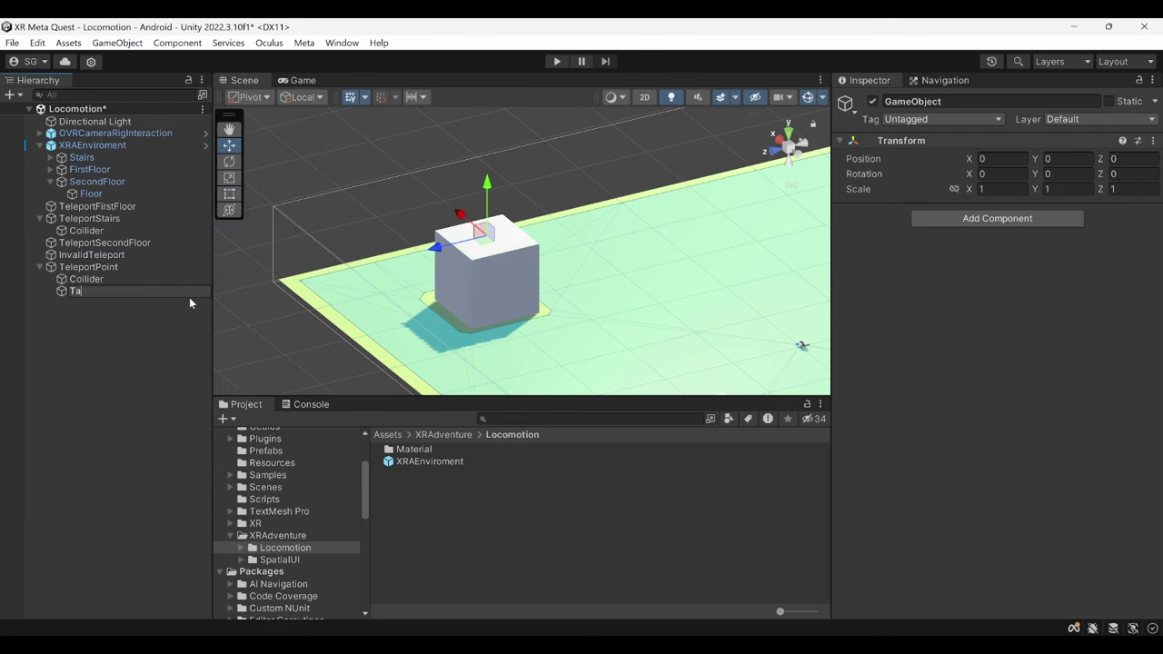
{"action": "type", "text": "rgetPoint"}
{"action": "key", "text": "Return"}
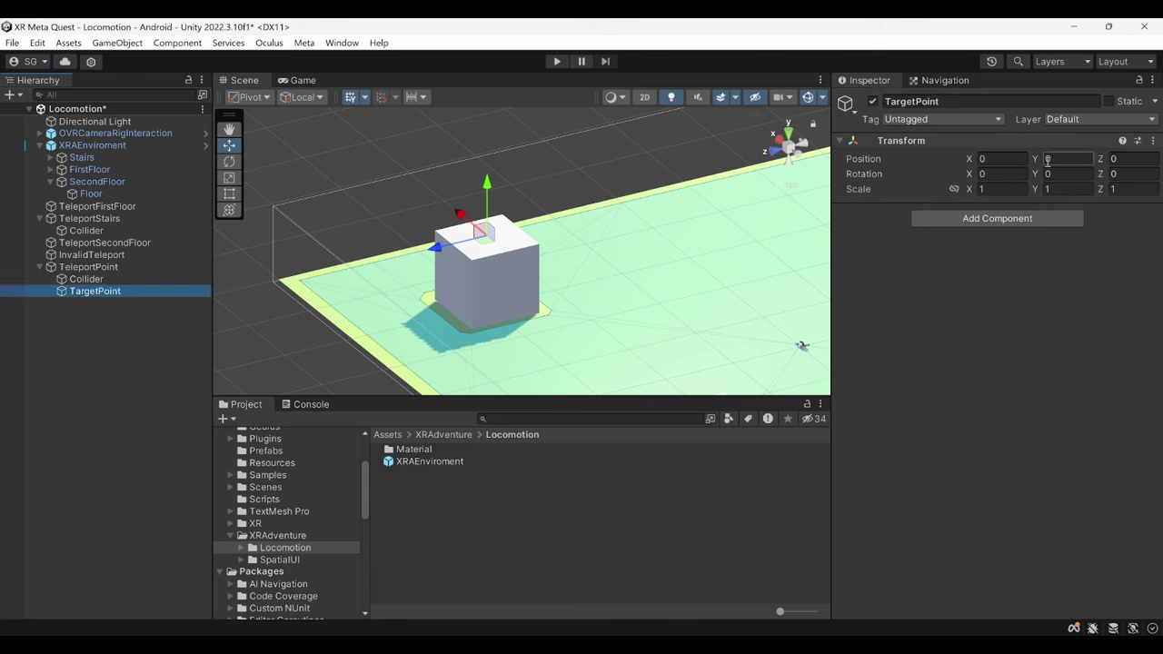
{"action": "mouse_move", "coordinate": [496, 311]}
{"action": "left_mouse_down", "text": "alt"}
{"action": "mouse_move", "coordinate": [430, 339]}
{"action": "mouse_move", "coordinate": [554, 271]}
{"action": "mouse_move", "coordinate": [840, 199]}
{"action": "left_mouse_up", "text": "alt"}
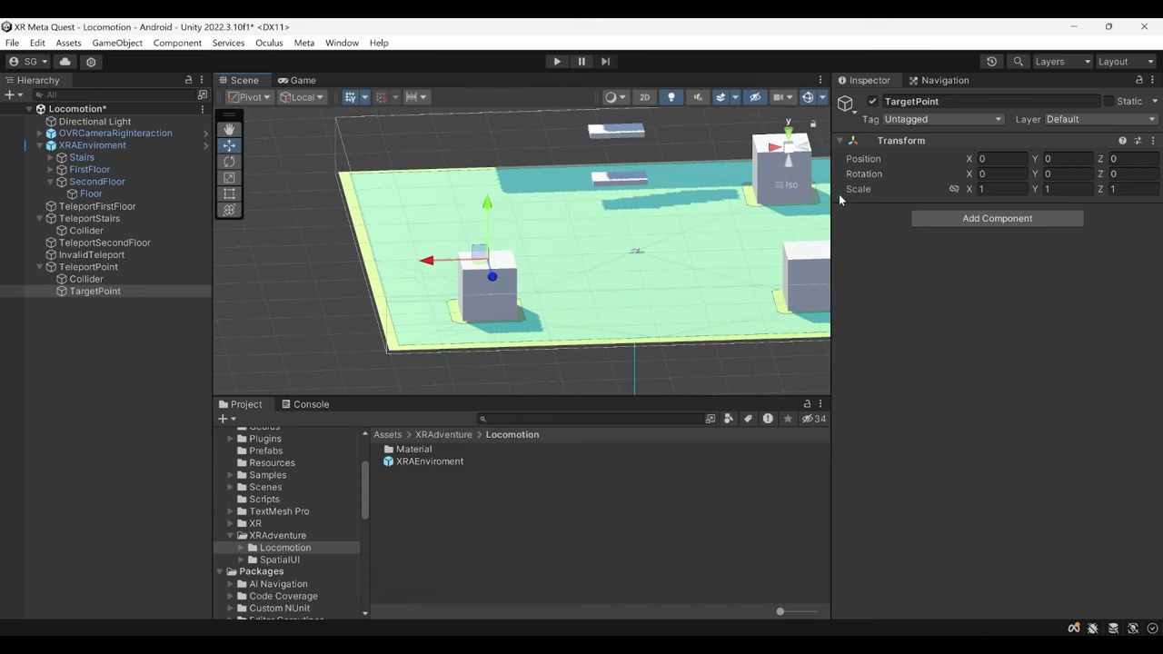
{"action": "left_click", "coordinate": [1057, 172]}
{"action": "type", "text": "22"}
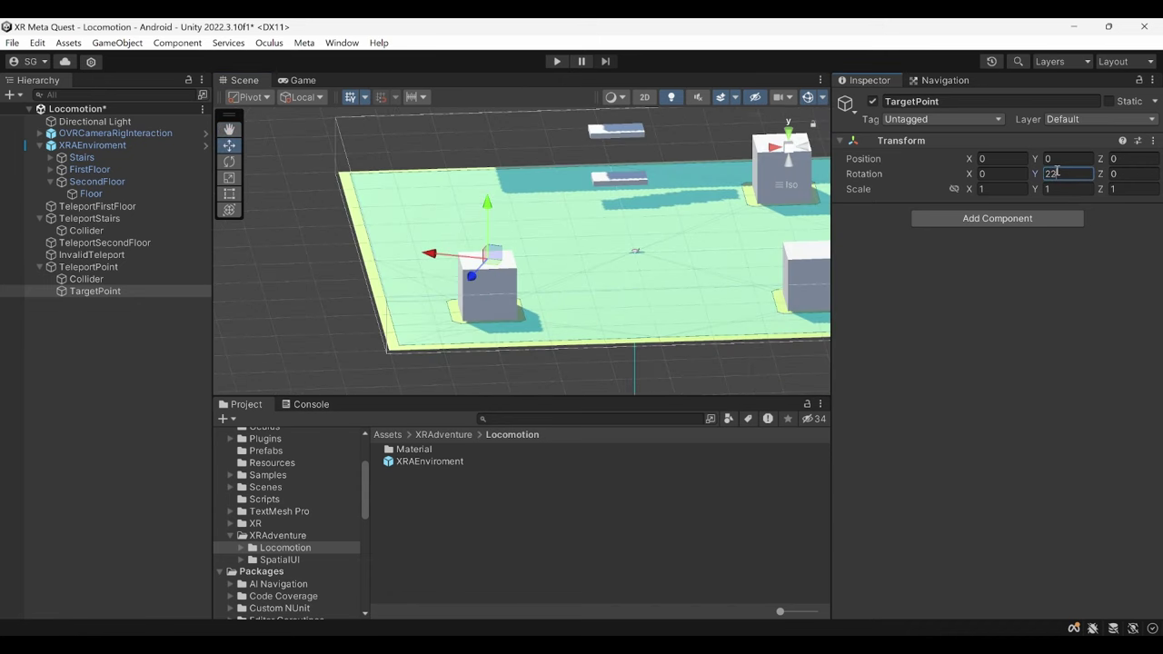
{"action": "type", "text": "0"}
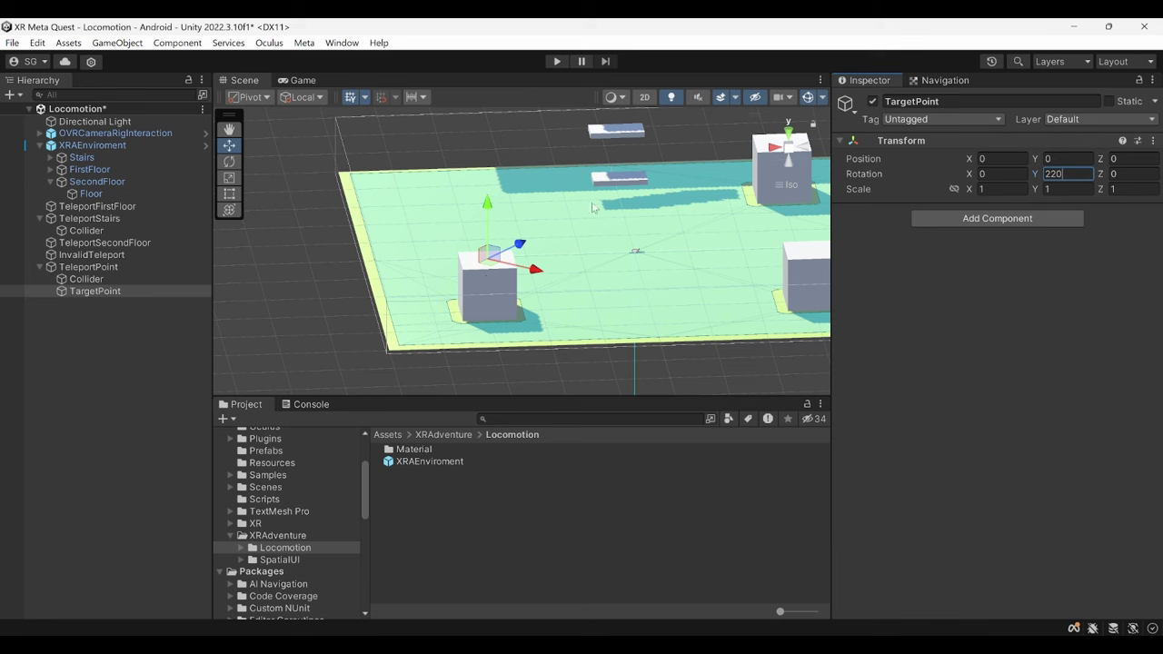
Add a Collider Surface script to the Collider child and link its own Box Collider into it.
{"action": "left_click", "coordinate": [118, 280]}
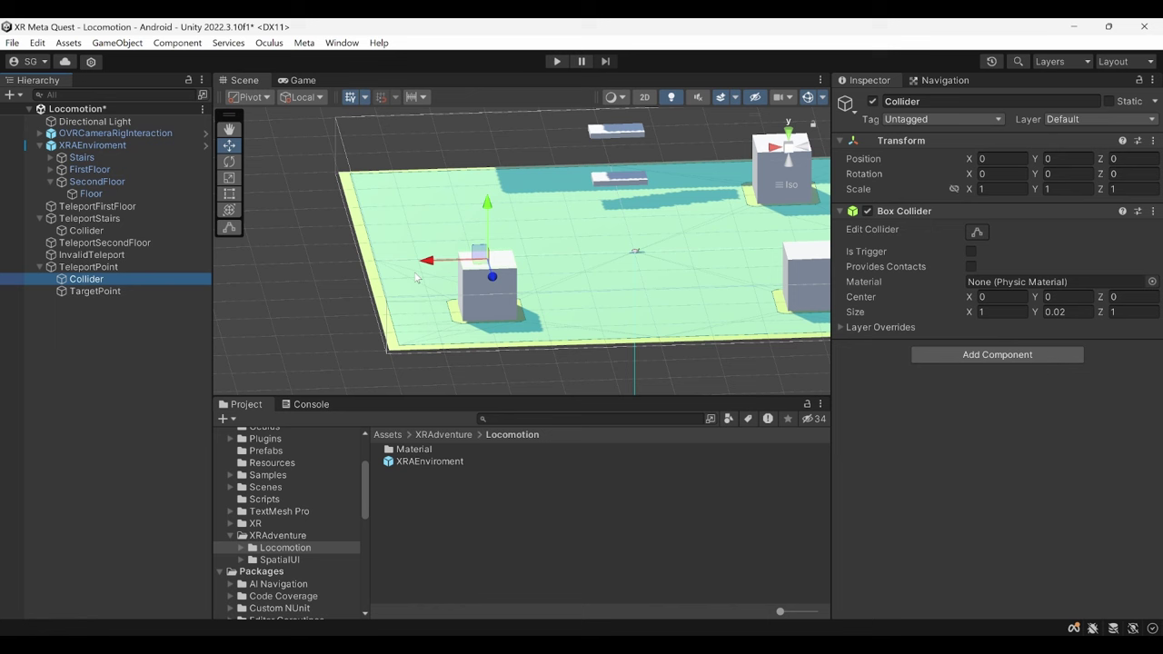
{"action": "left_click", "coordinate": [970, 355]}
{"action": "key", "text": "BackSpace"}
{"action": "type", "text": "Col"}
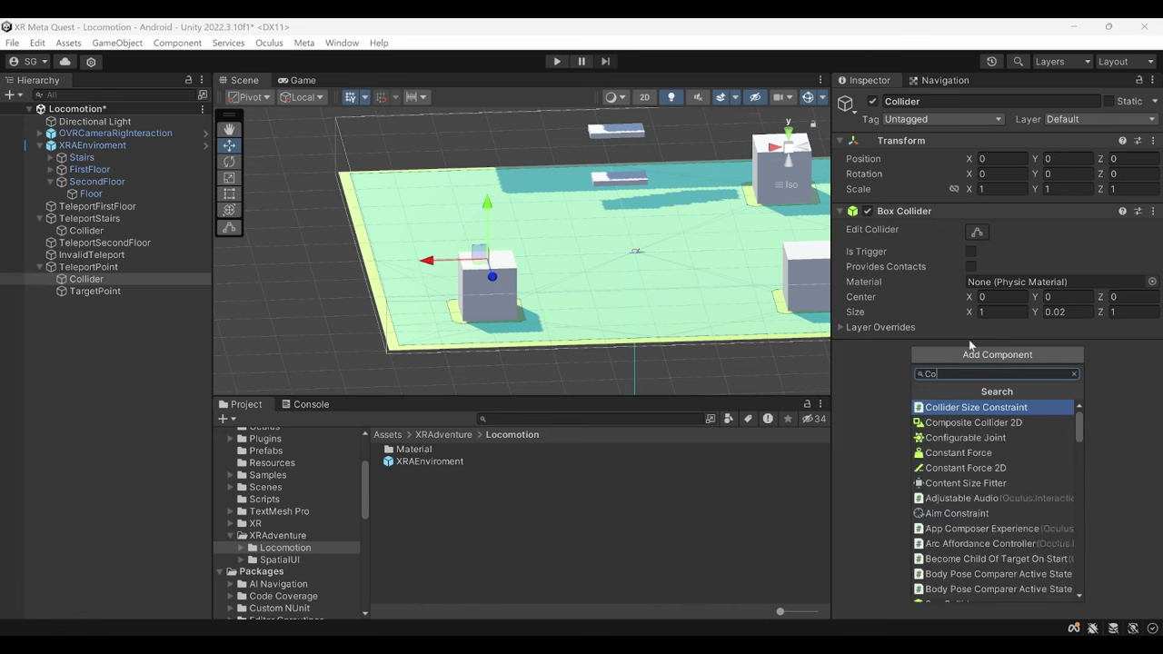
{"action": "type", "text": "lider s"}
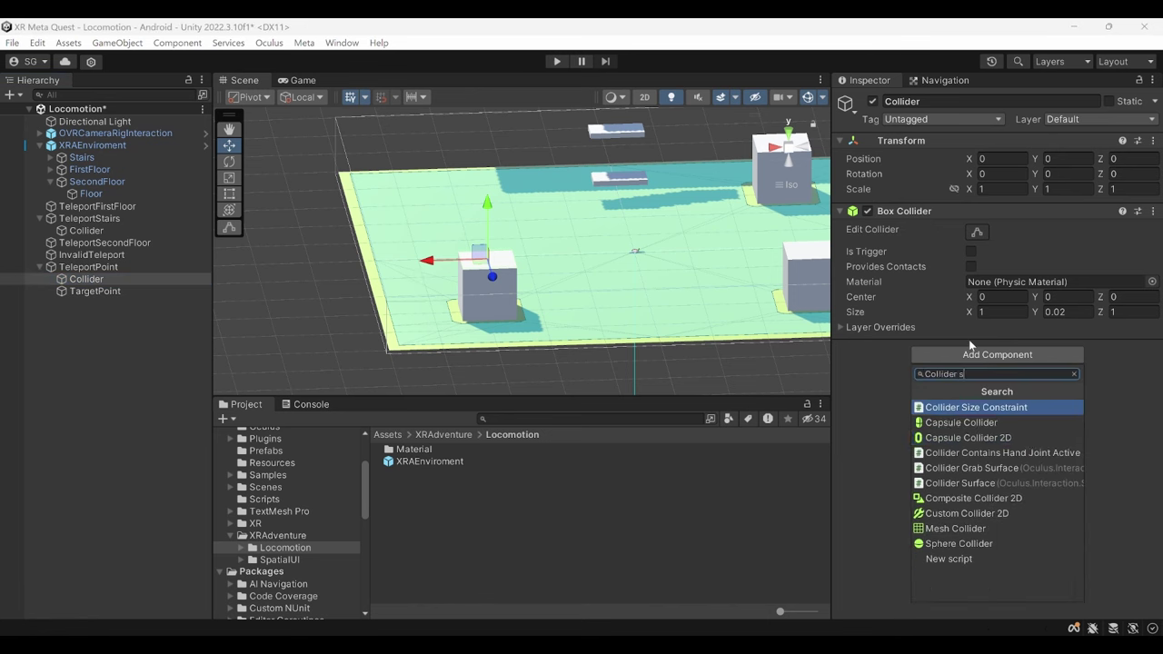
{"action": "key", "text": "Down"}
{"action": "key", "text": "Down"}
{"action": "key", "text": "Down"}
{"action": "key", "text": "Return"}
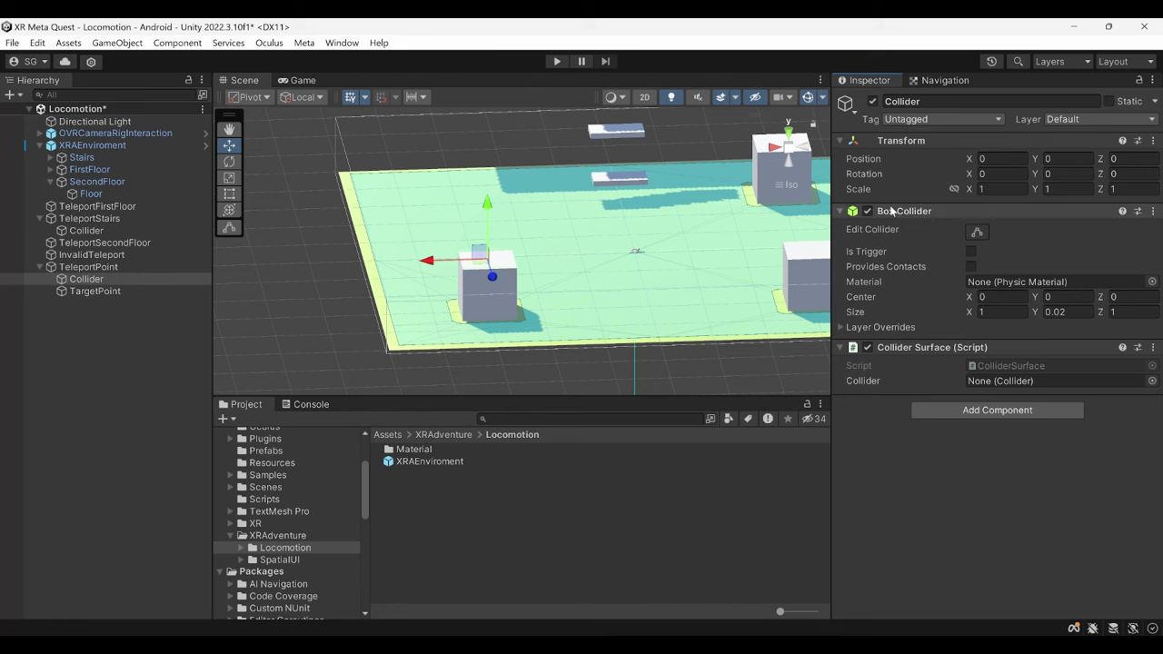
{"action": "left_click", "coordinate": [999, 381]}
{"action": "left_click_drag", "start_coordinate": [999, 383], "coordinate": [999, 382]}
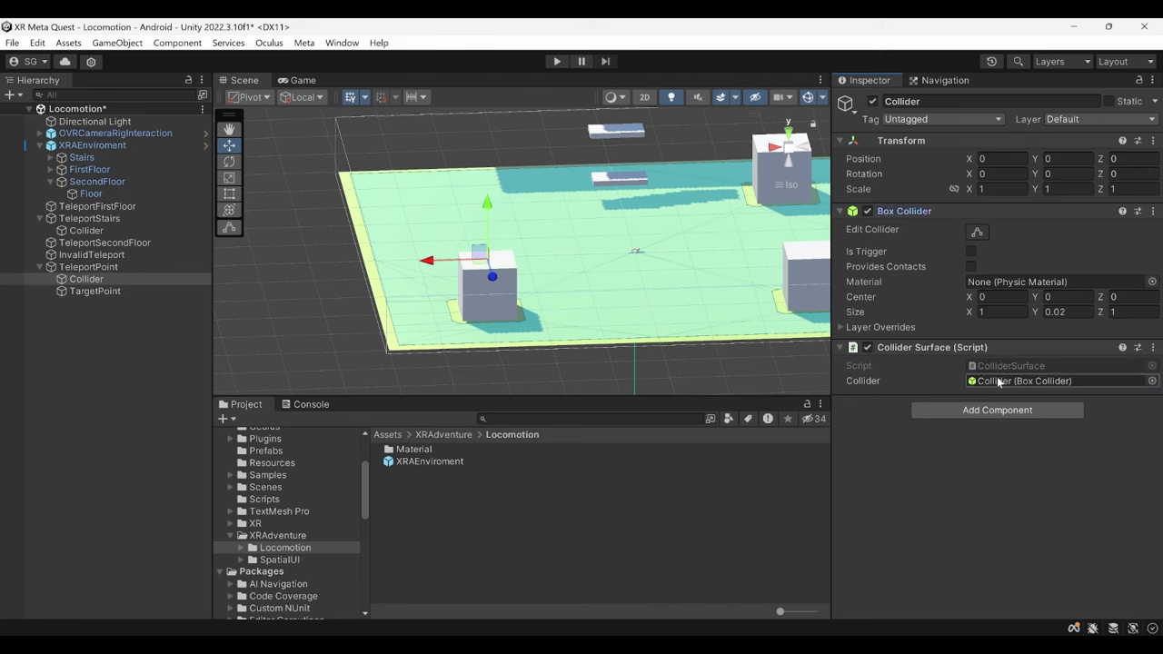
{"action": "left_click", "coordinate": [123, 268]}
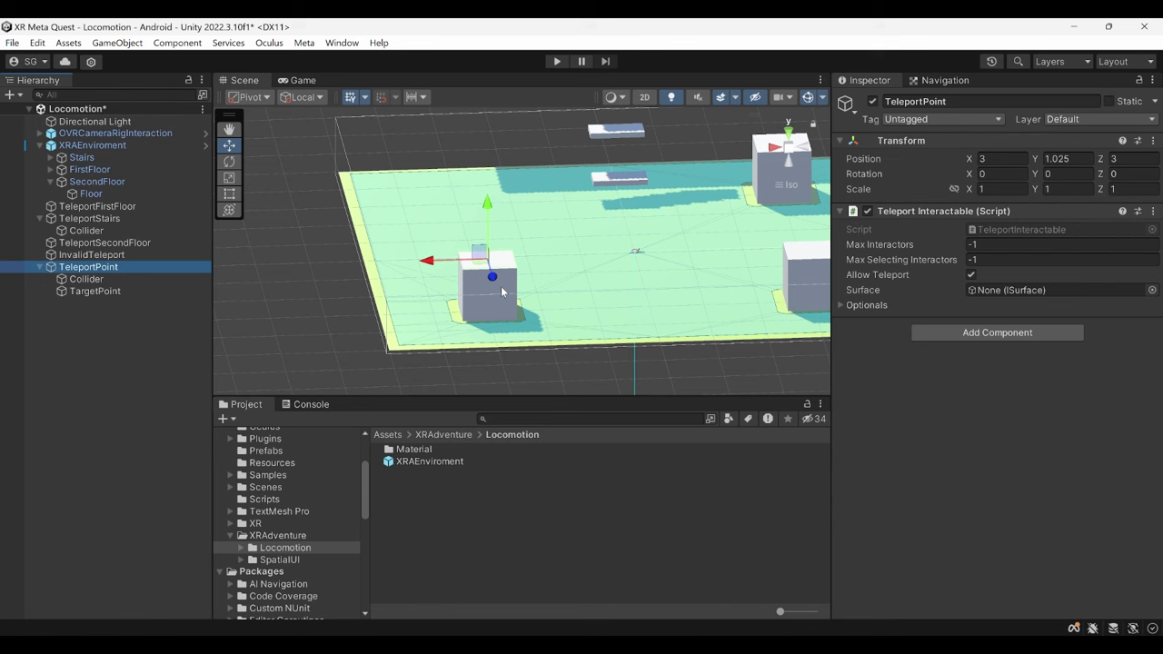
Create a cube child under TeleportPoint named Hover.
{"action": "right_click", "coordinate": [97, 271]}
{"action": "mouse_move", "coordinate": [228, 333]}
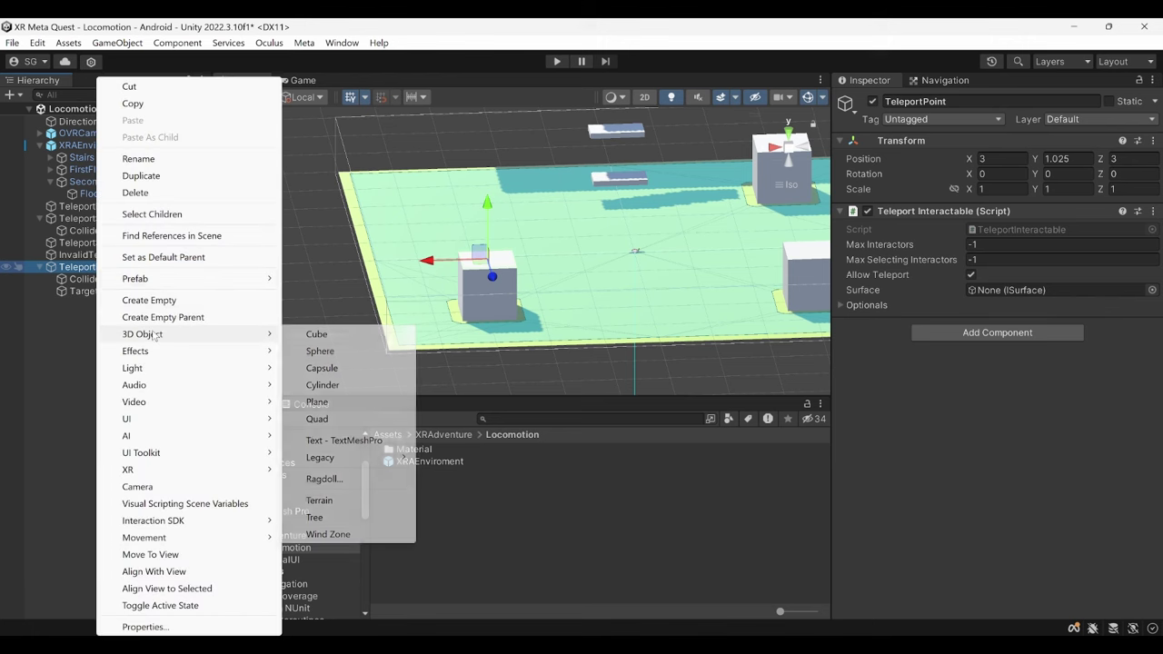
{"action": "left_click", "coordinate": [319, 336]}
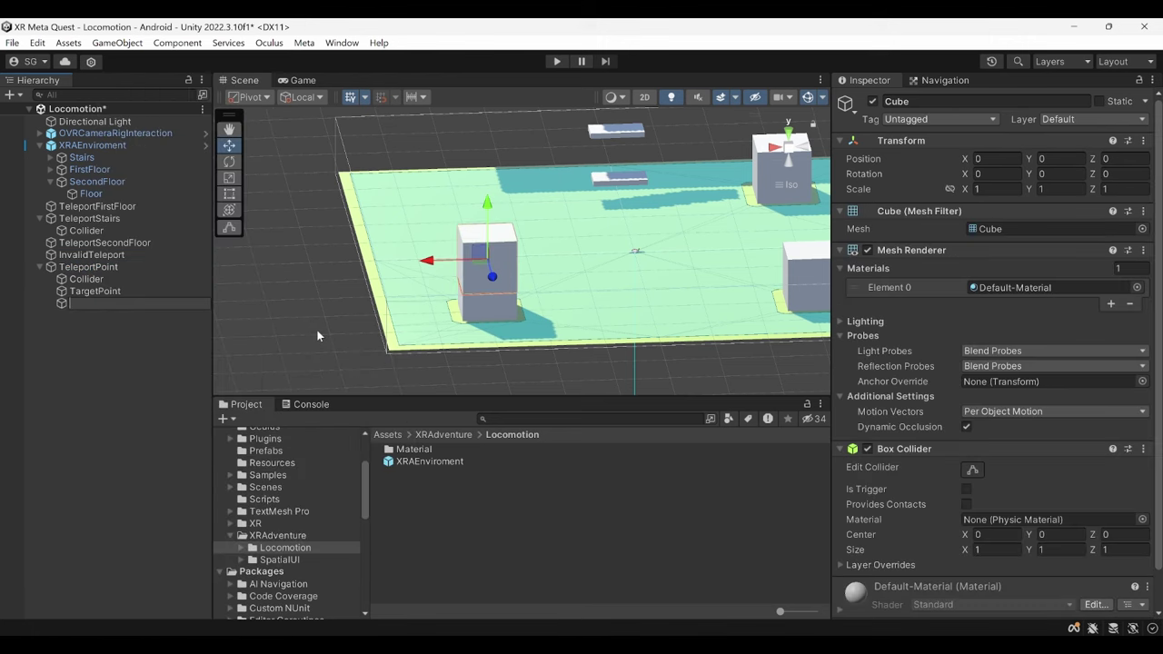
{"action": "type", "text": "Hover"}
{"action": "key", "text": "Return"}
Flatten Hover to a Y scale of 0.02 and remove its Box Collider.
{"action": "left_click", "coordinate": [990, 189]}
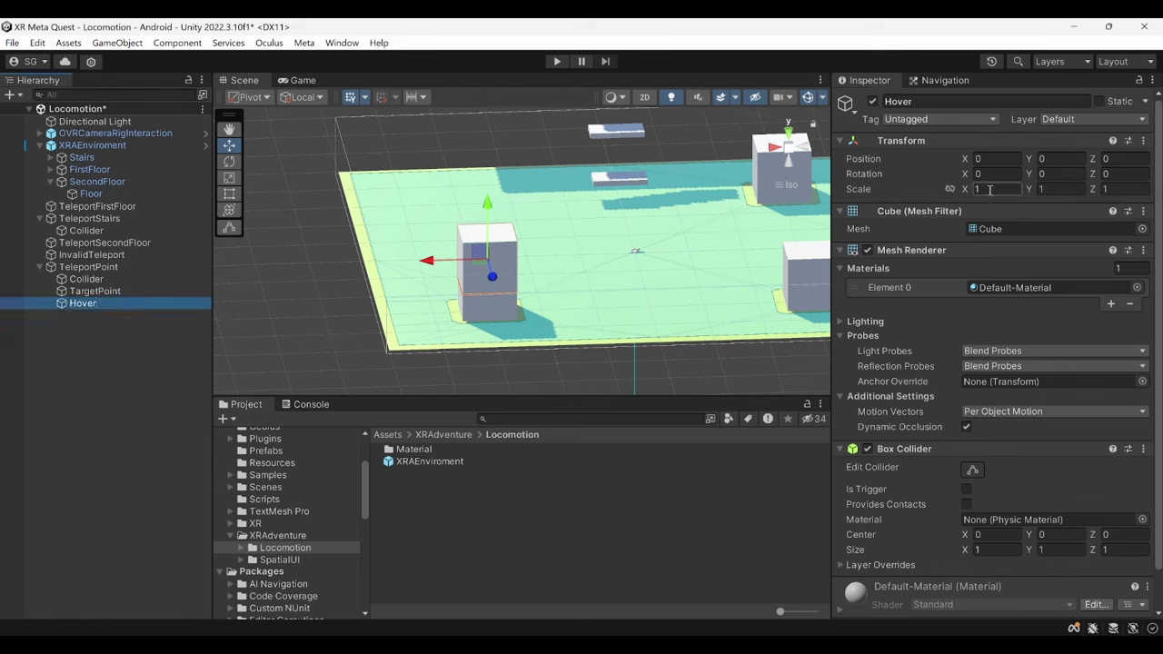
{"action": "left_click", "coordinate": [1051, 188]}
{"action": "type", "text": "0."}
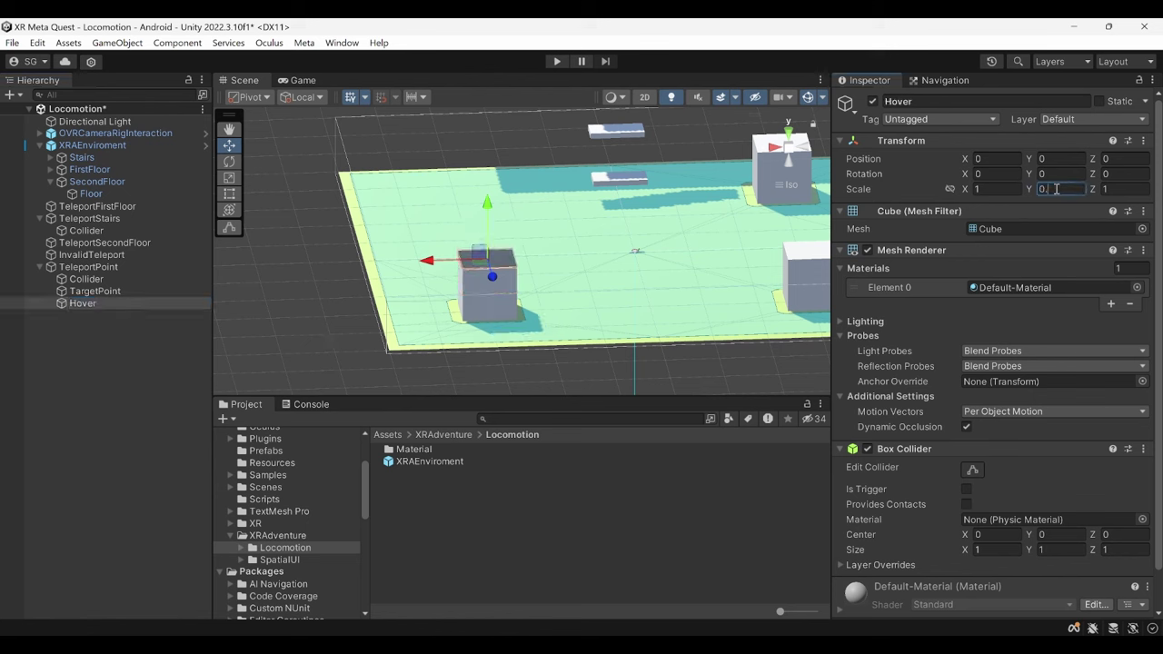
{"action": "type", "text": "02"}
{"action": "key", "text": "Tab"}
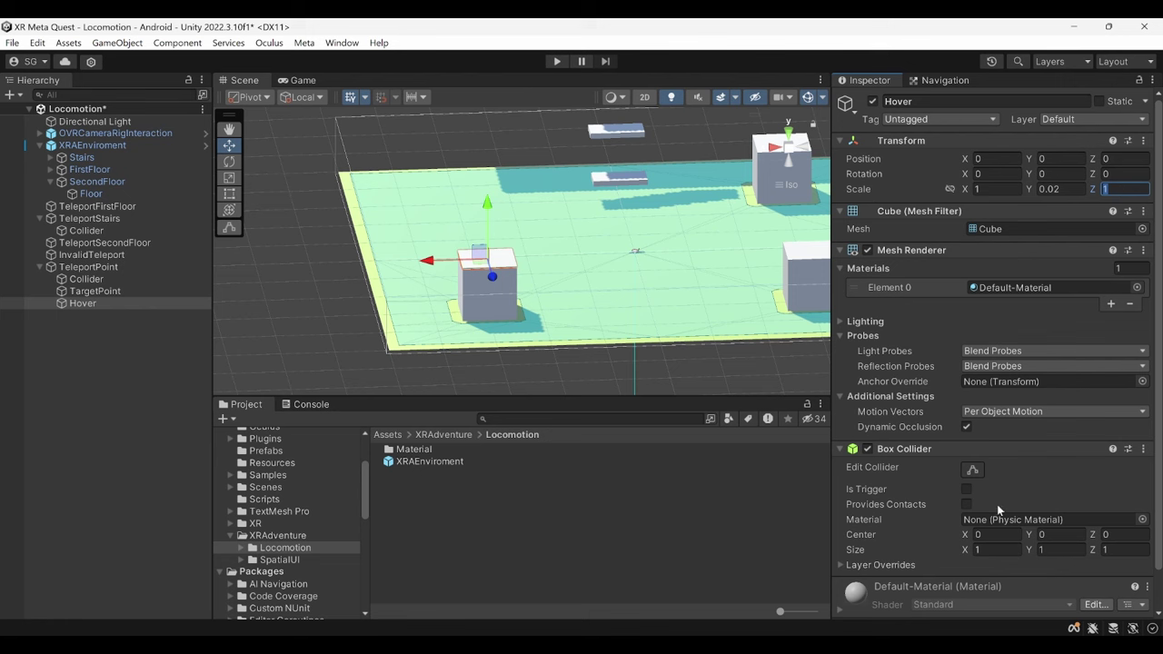
{"action": "left_click", "coordinate": [1142, 449]}
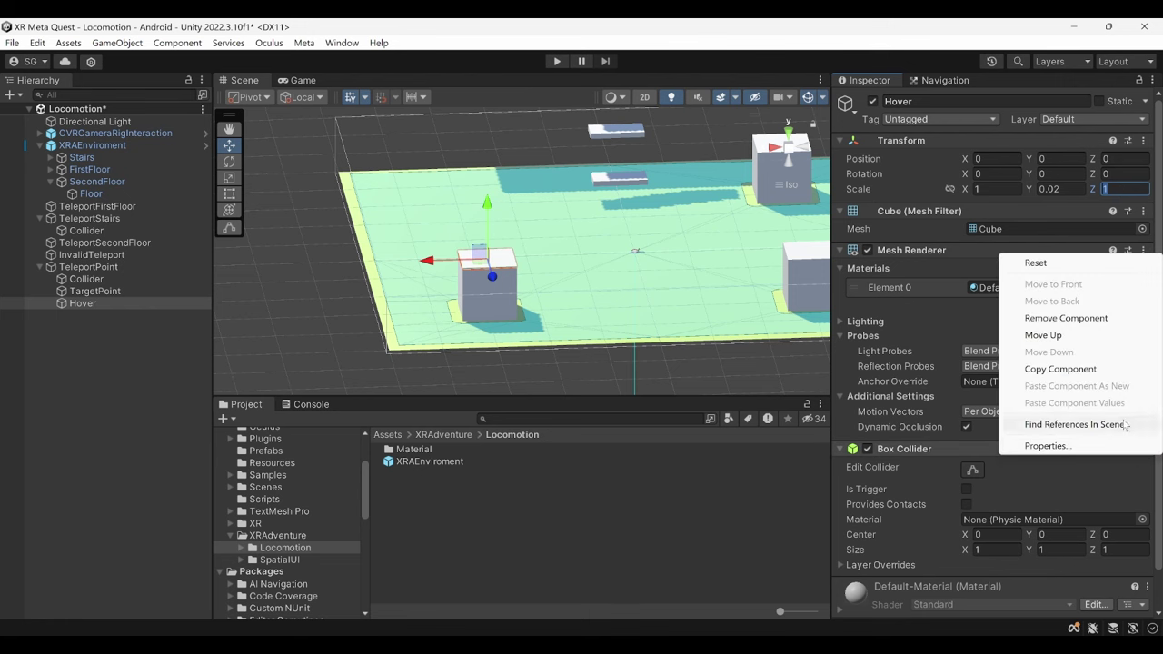
{"action": "left_click", "coordinate": [1068, 320]}
Duplicate Hover with Ctrl+D and rename the copy UnHover.
{"action": "left_click", "coordinate": [136, 303]}
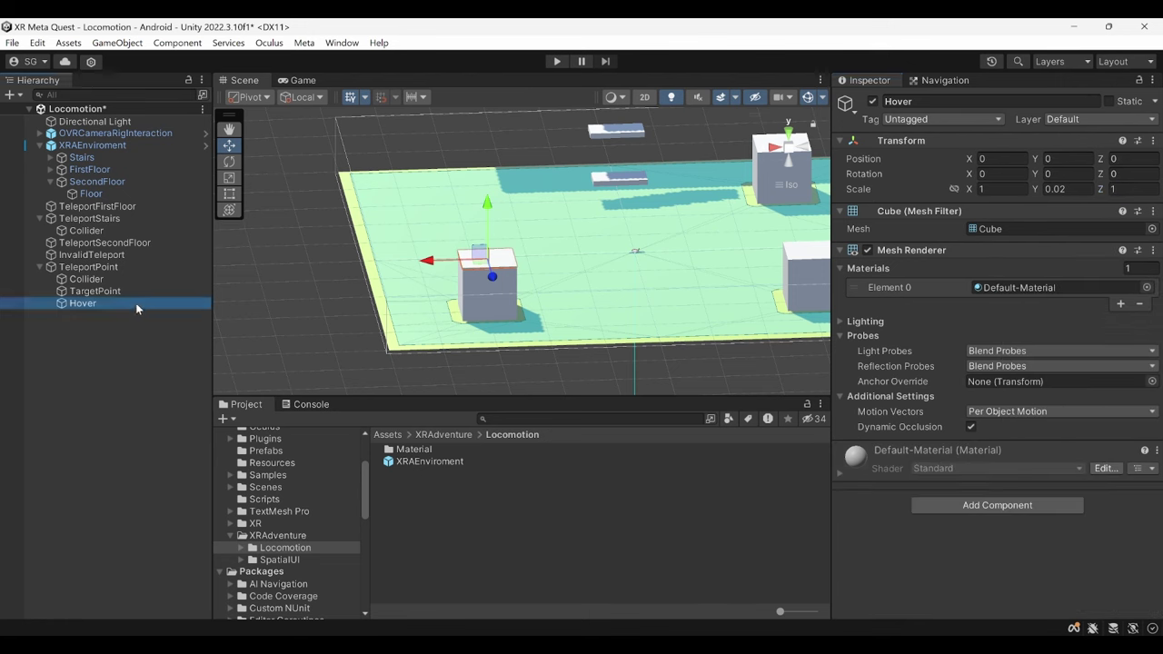
{"action": "key", "text": "ctrl+d"}
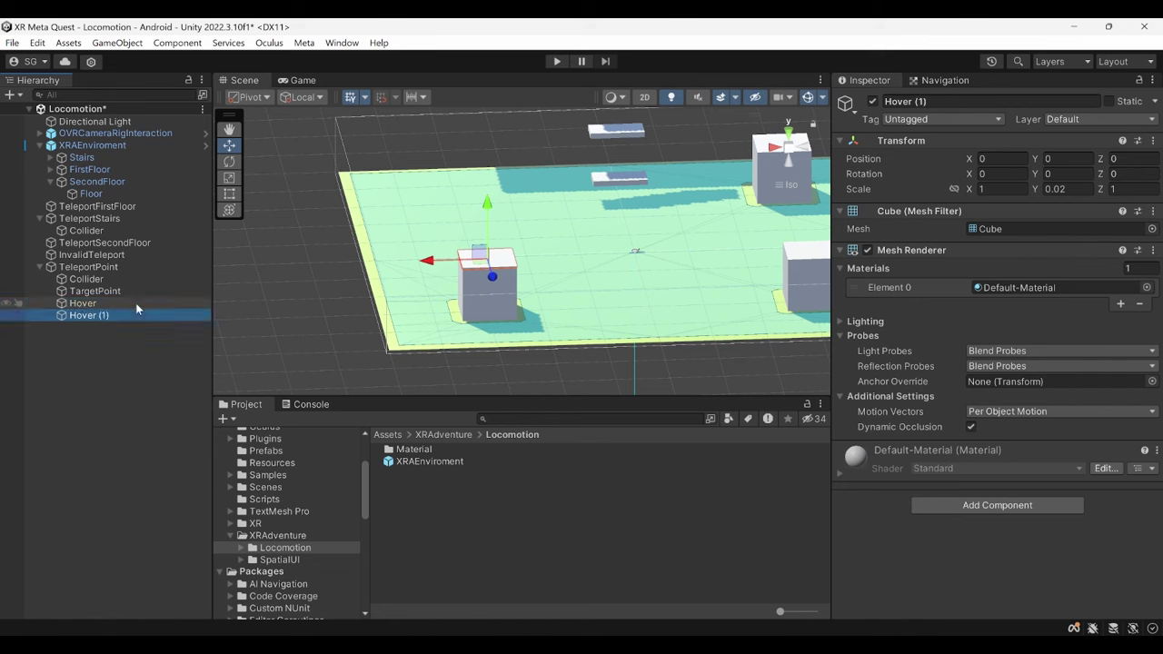
{"action": "left_click", "coordinate": [960, 100]}
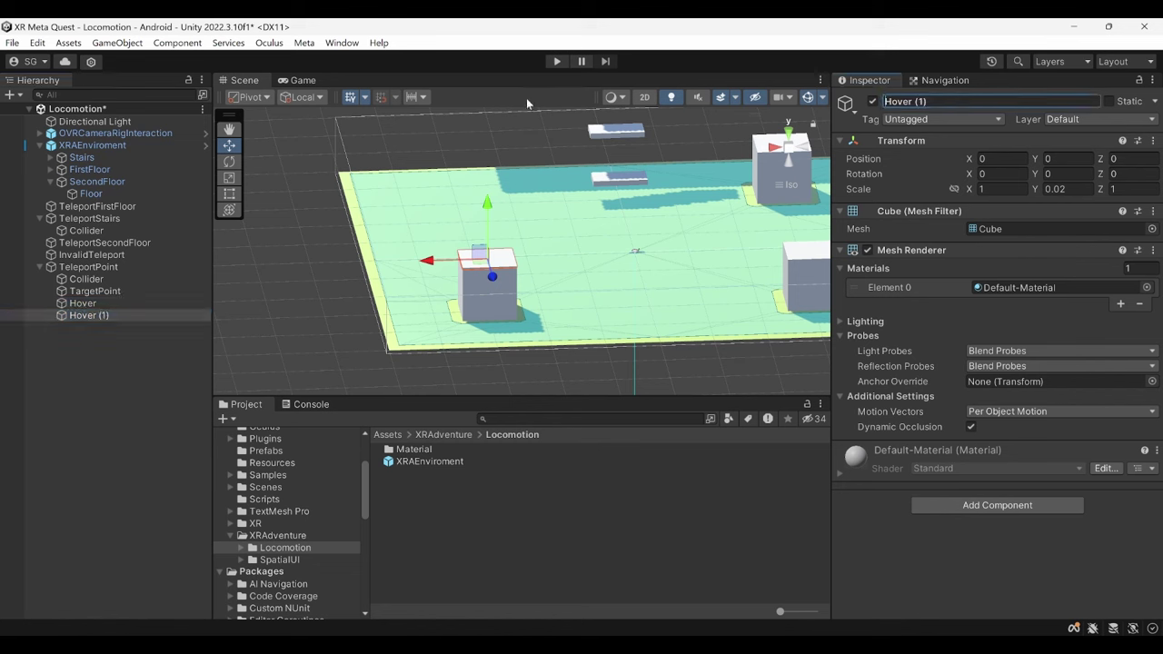
{"action": "type", "text": "UnHover"}
{"action": "key", "text": "Return"}
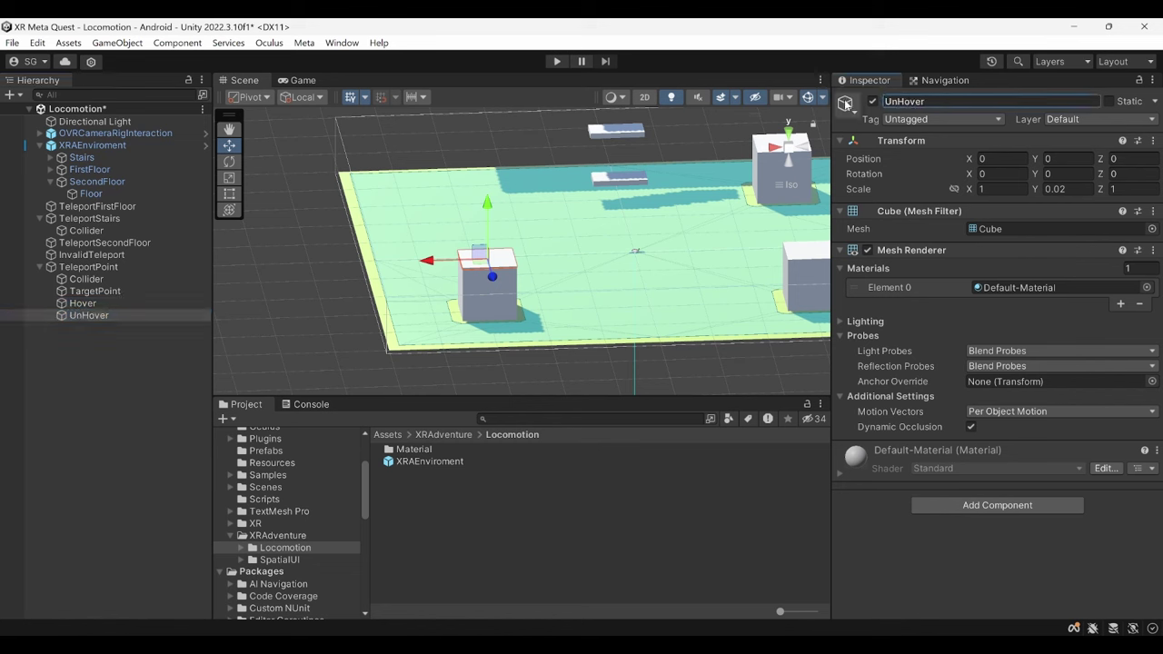
Set UnHover's X and Z scale to 0.5.
{"action": "left_click", "coordinate": [996, 189]}
{"action": "type", "text": "0.5"}
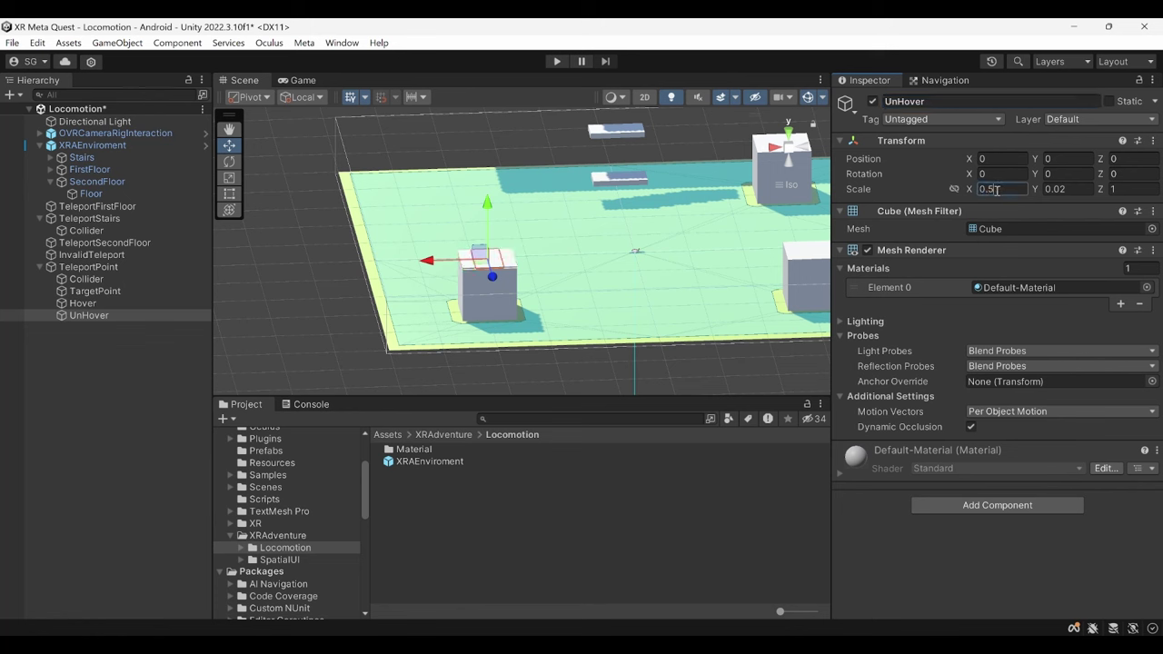
{"action": "left_click", "coordinate": [1074, 189]}
{"action": "left_click", "coordinate": [1147, 189]}
{"action": "type", "text": "0.5"}
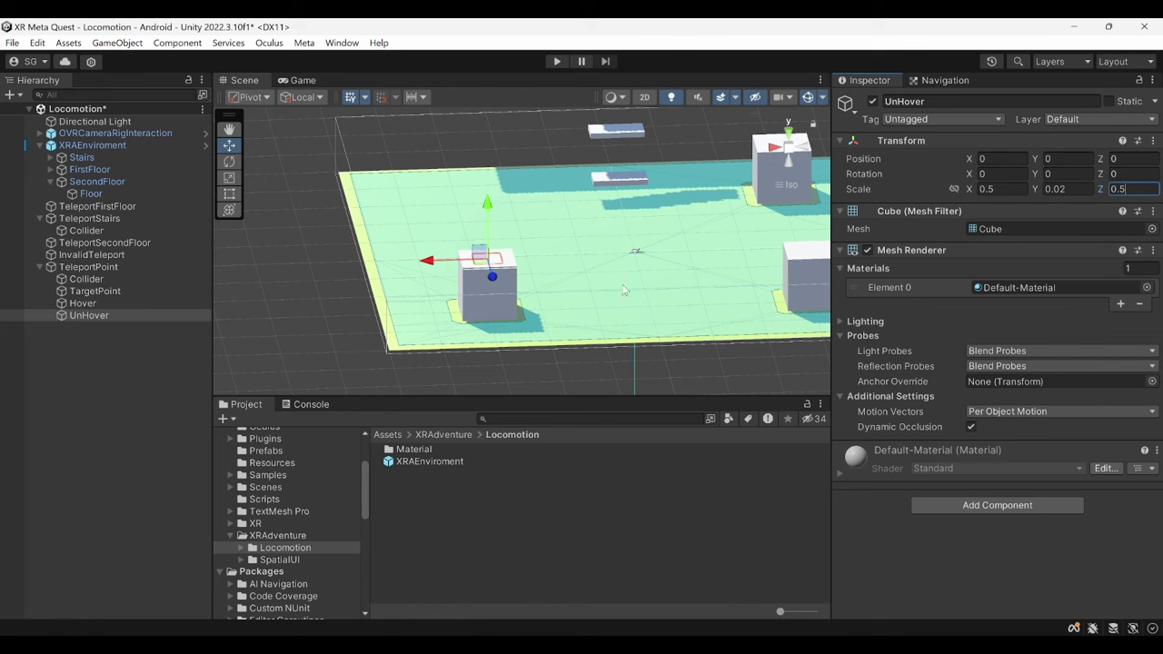
Assign the Floor material to both Hover and UnHover together.
{"action": "left_click", "coordinate": [148, 305], "text": "ctrl"}
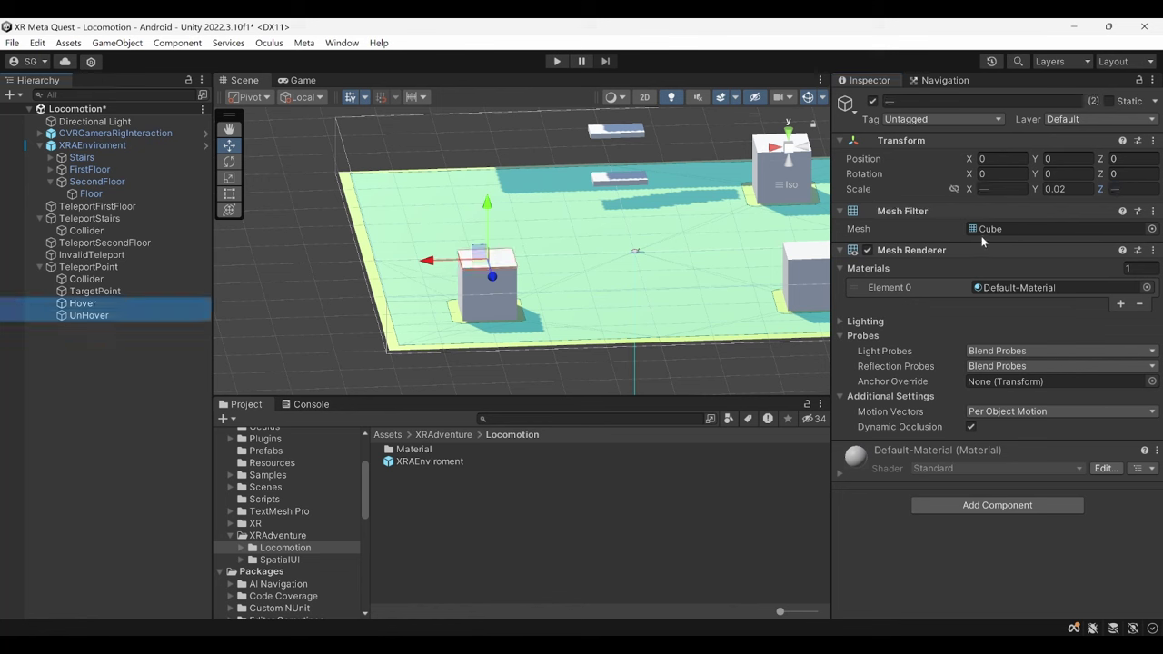
{"action": "left_click", "coordinate": [1146, 287]}
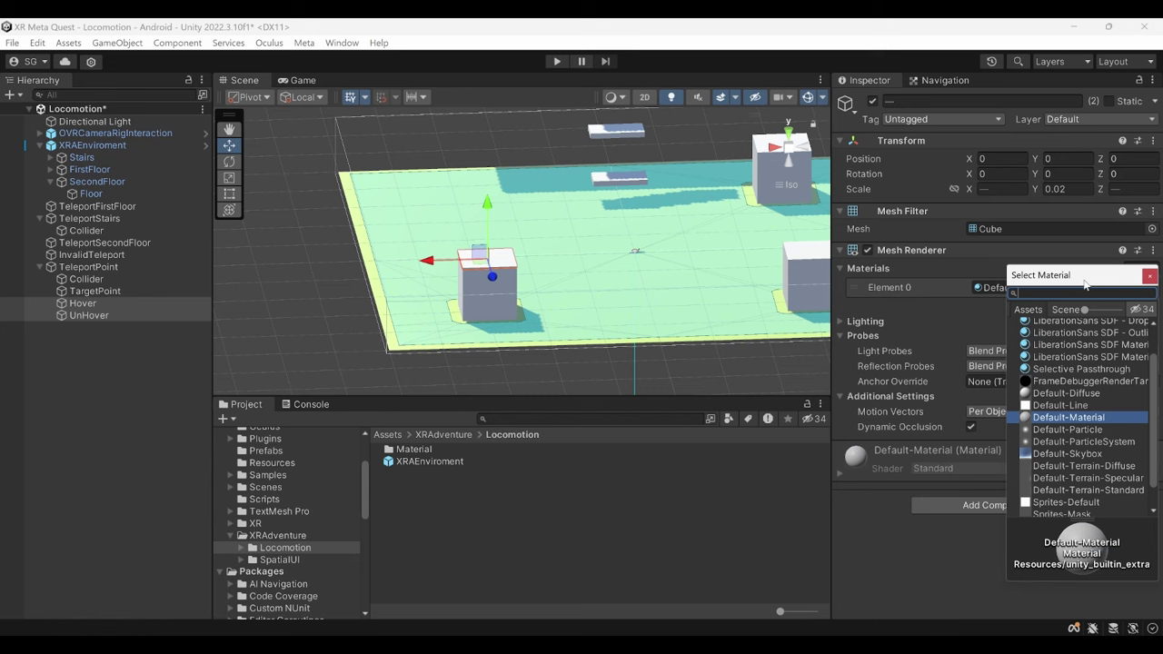
{"action": "type", "text": "Floor"}
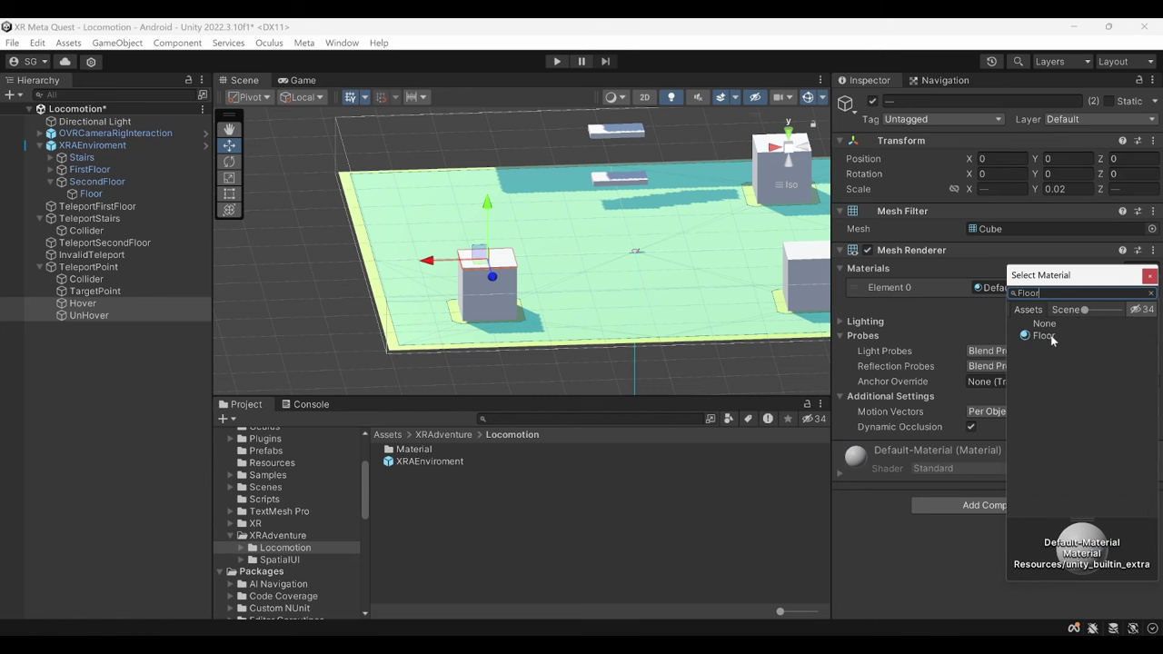
{"action": "left_click", "coordinate": [1043, 336]}
{"action": "left_click", "coordinate": [918, 551]}
Check Hover's and UnHover's scale and material individually.
{"action": "left_click", "coordinate": [96, 307]}
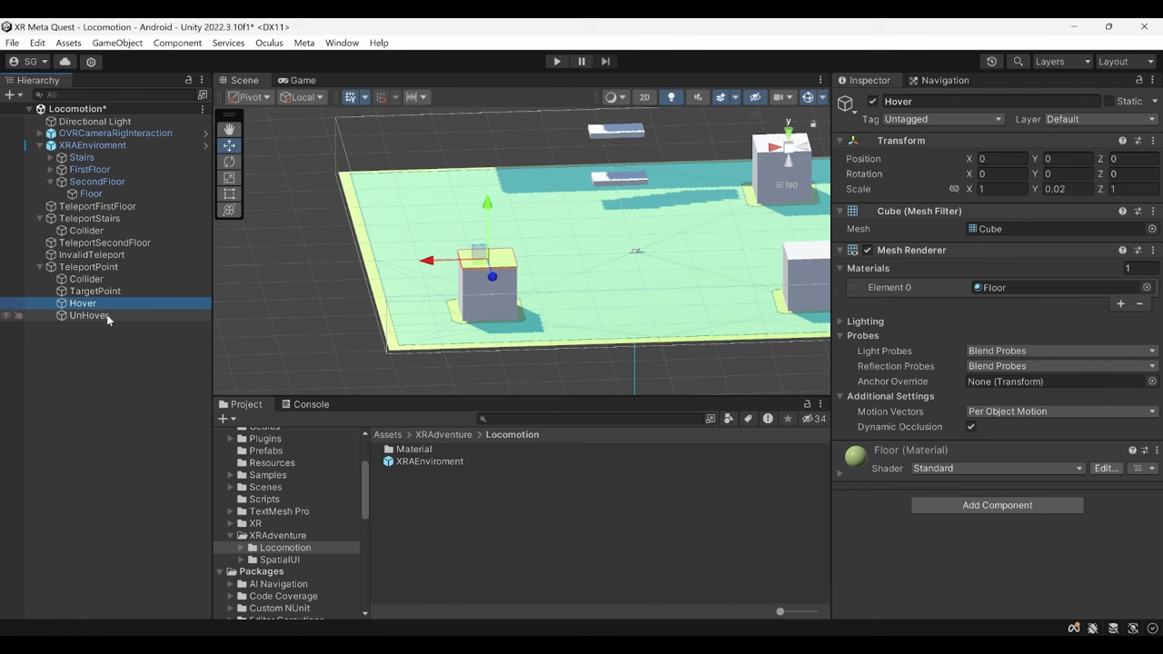
{"action": "left_click", "coordinate": [89, 316]}
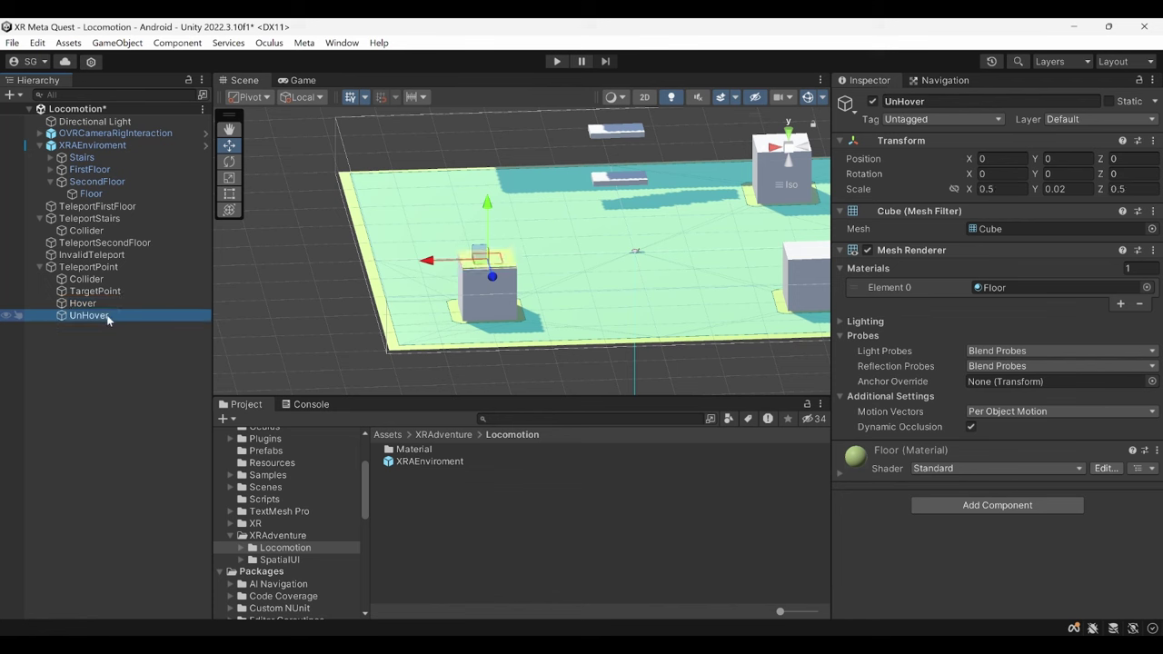
{"action": "key", "text": "Up"}
{"action": "key", "text": "Up"}
{"action": "key", "text": "Down"}
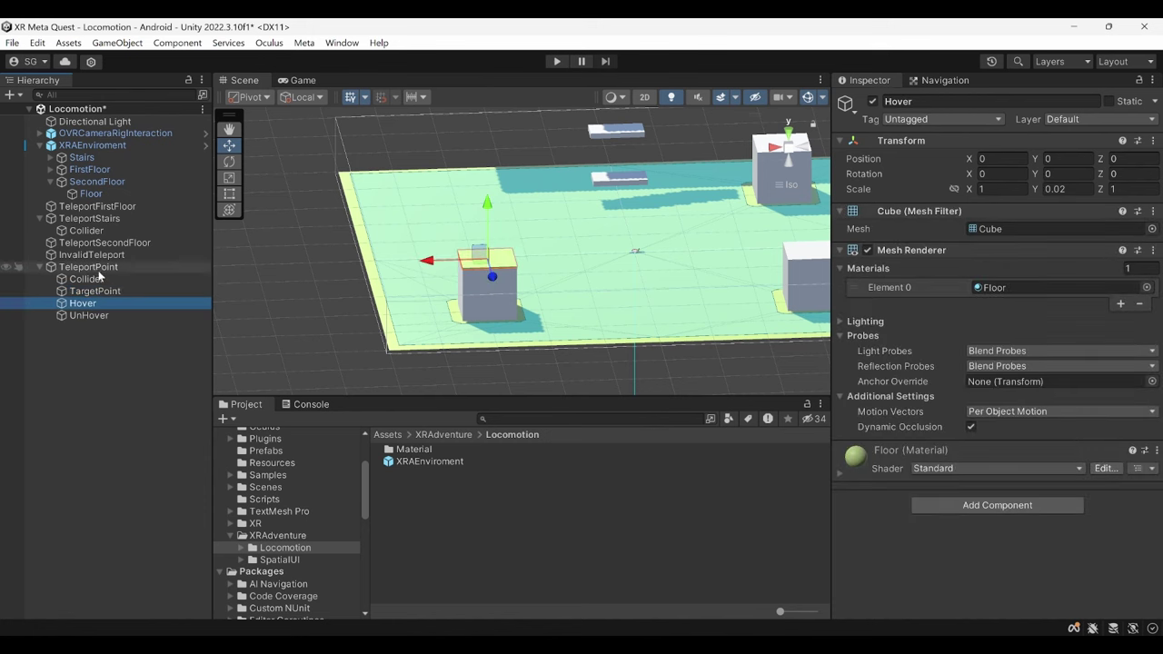
Set TeleportPoint's teleport Surface to the Collider child and its Target Point to TargetPoint.
{"action": "left_click", "coordinate": [101, 267]}
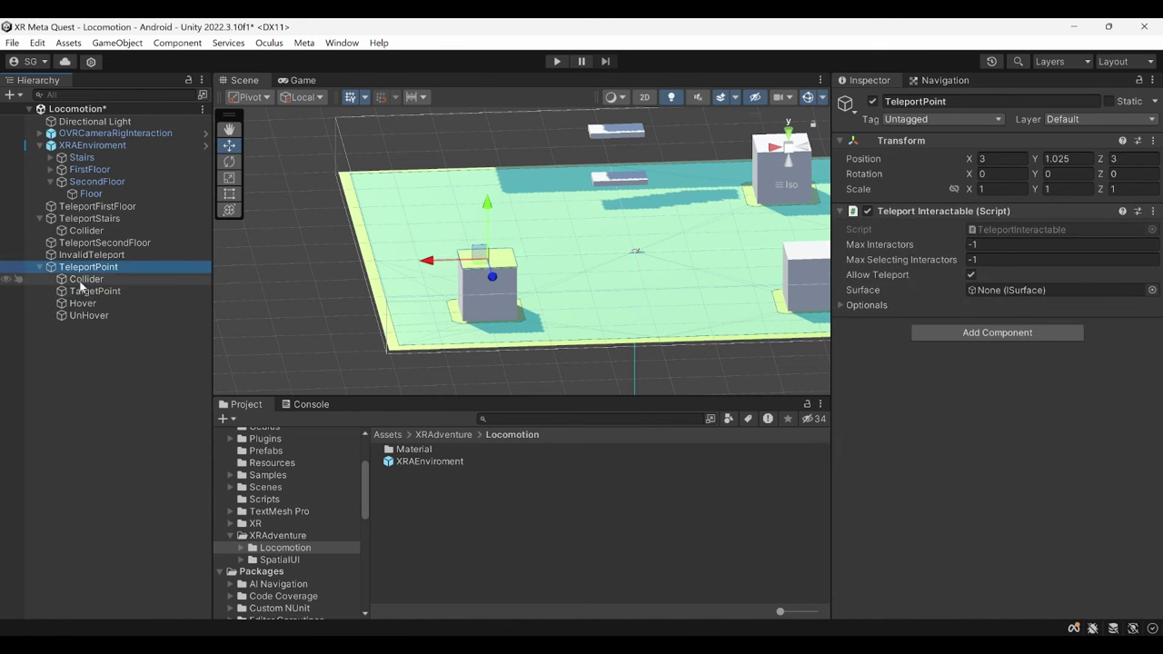
{"action": "left_click_drag", "start_coordinate": [80, 282], "coordinate": [1018, 290]}
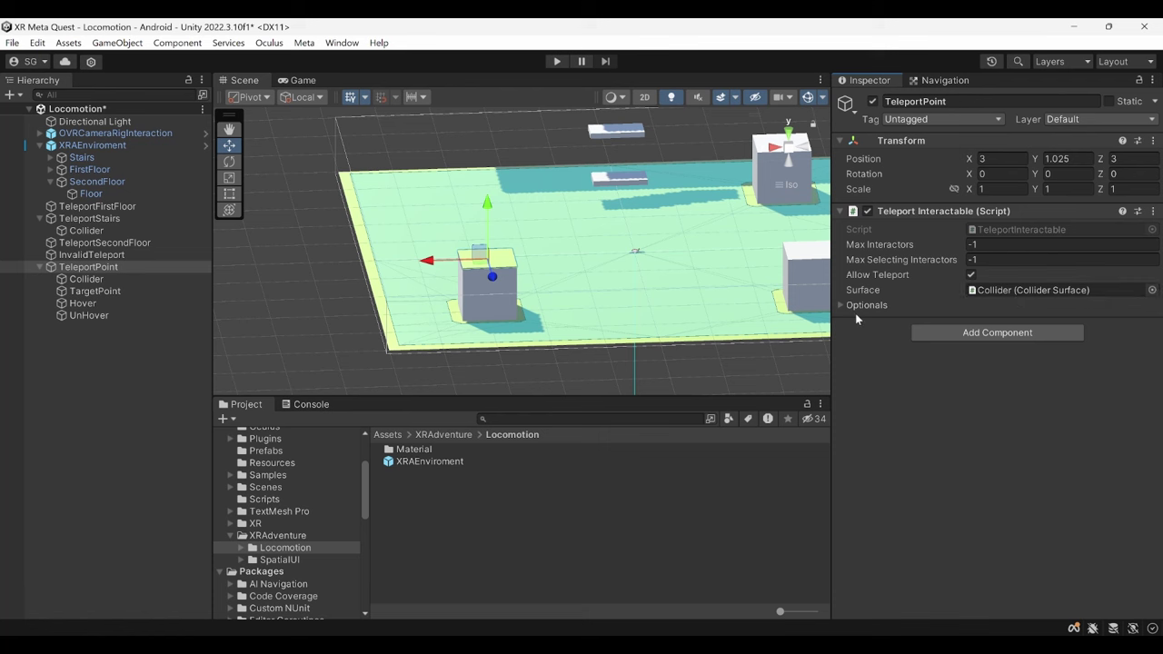
{"action": "left_click", "coordinate": [842, 306]}
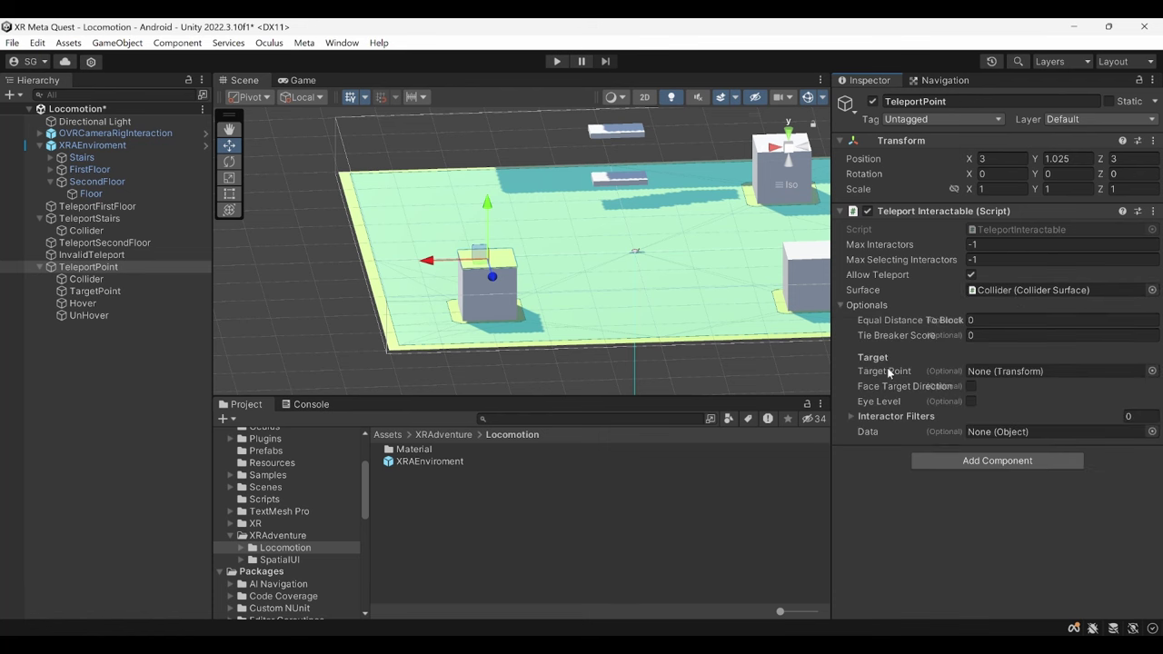
{"action": "mouse_move", "coordinate": [887, 369]}
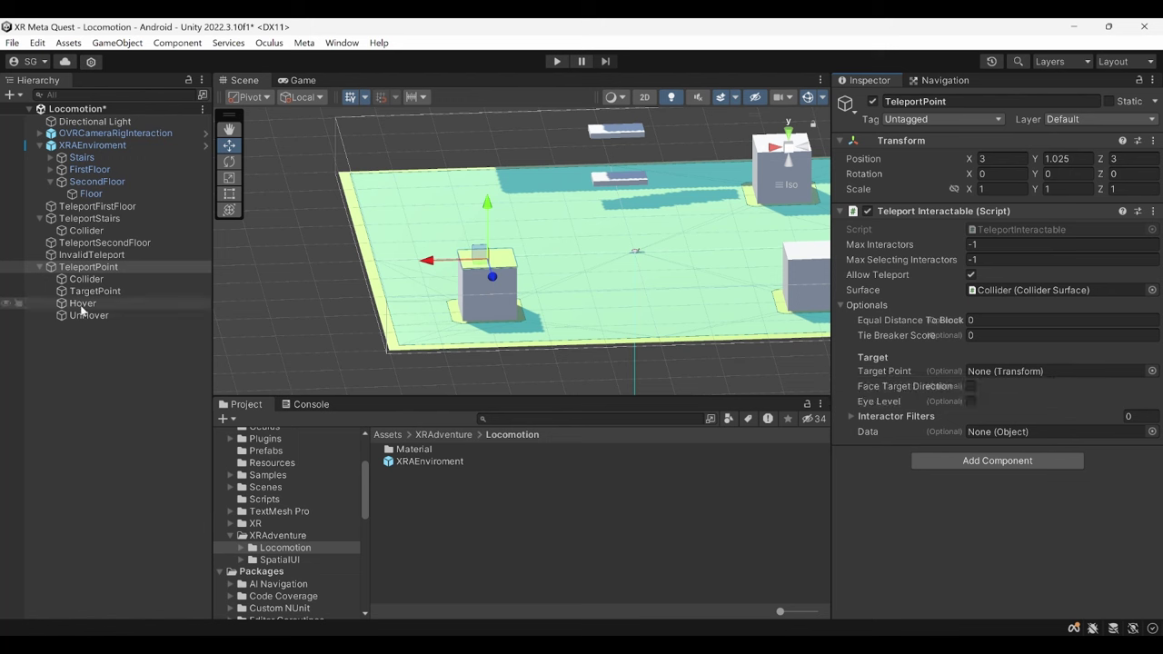
{"action": "left_click_drag", "start_coordinate": [86, 290], "coordinate": [1053, 370]}
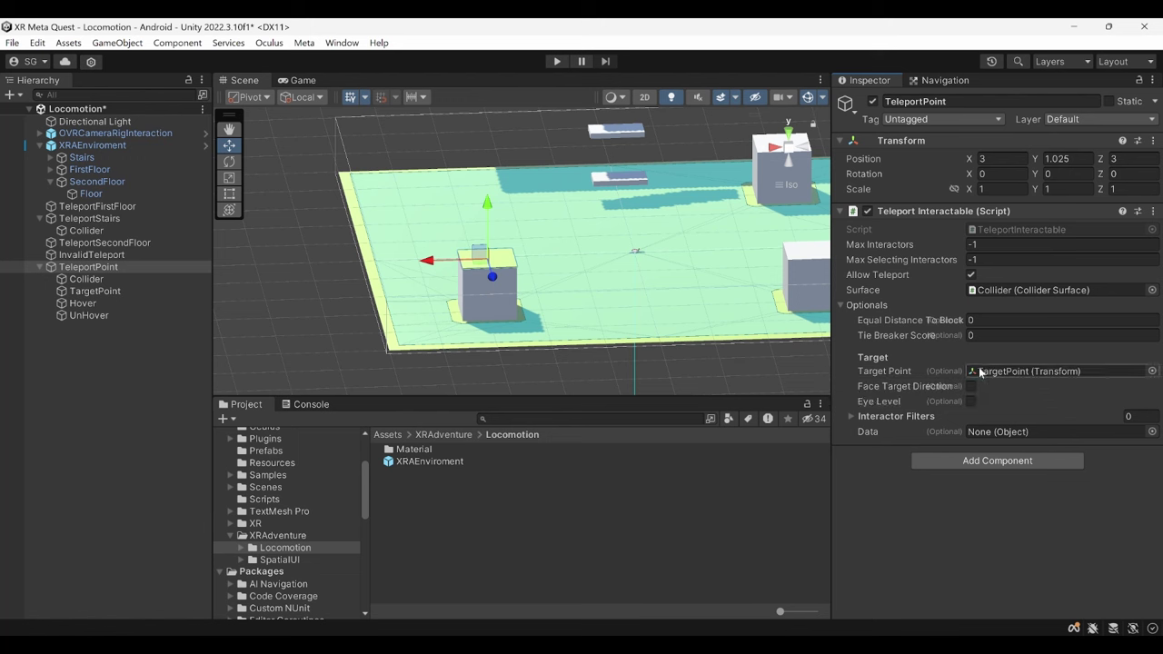
{"action": "mouse_move", "coordinate": [862, 395]}
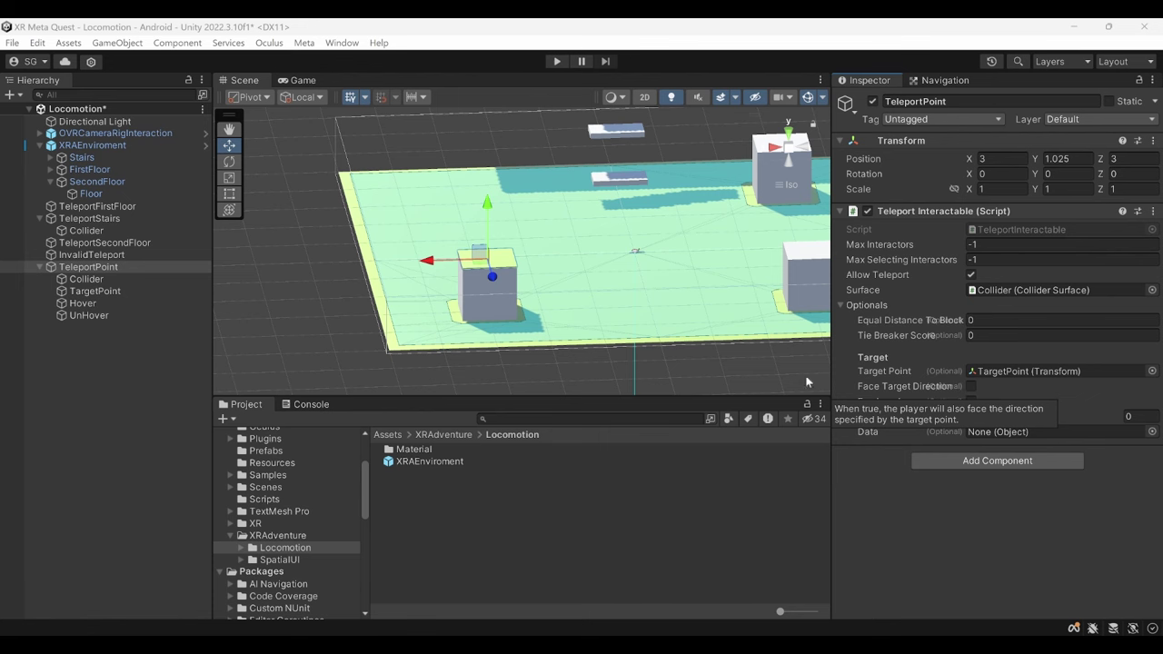
Inspect the TargetPoint child's rotation from a top-down scene view.
{"action": "left_click", "coordinate": [95, 291]}
{"action": "mouse_move", "coordinate": [526, 291]}
{"action": "left_mouse_down", "text": "alt"}
{"action": "mouse_move", "coordinate": [549, 304]}
{"action": "mouse_move", "coordinate": [546, 201]}
{"action": "left_mouse_up", "text": "alt"}
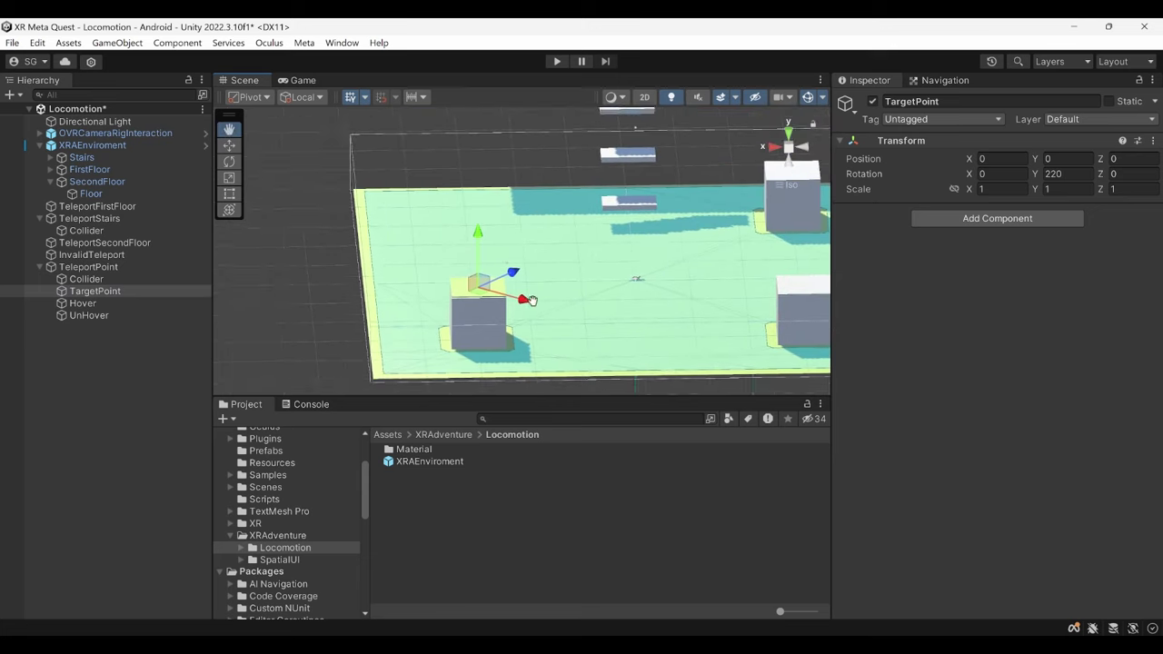
{"action": "left_click", "coordinate": [88, 266]}
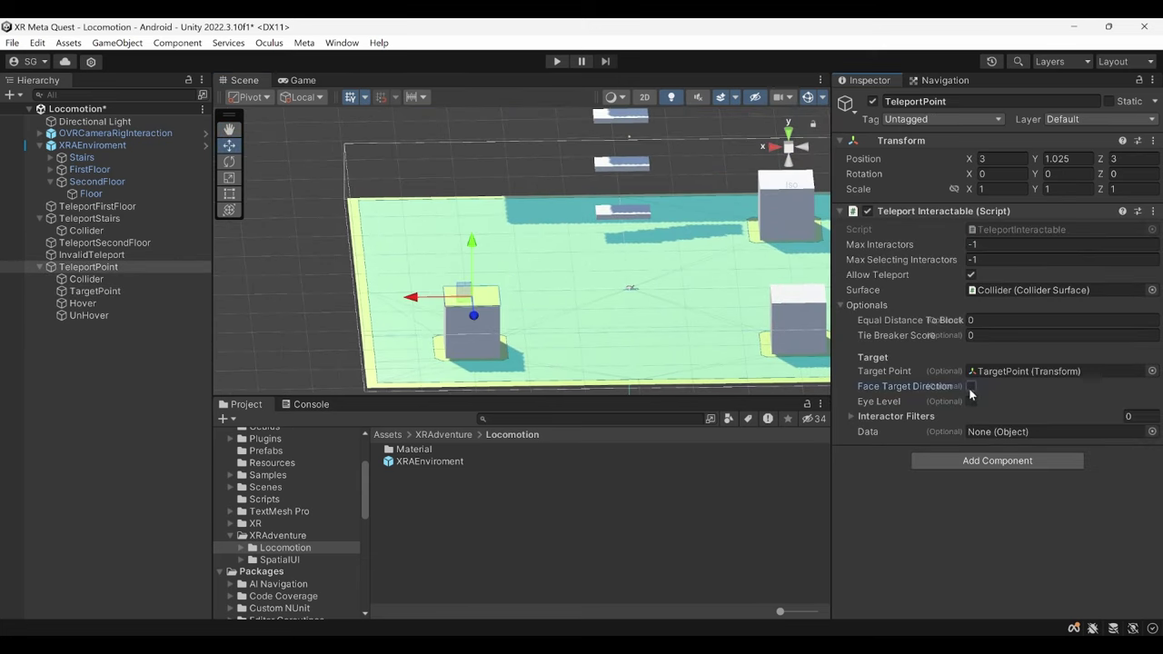
Add a Reticle Data Teleport component to TeleportPoint, with Reticle Mode Valid Target.
{"action": "left_click", "coordinate": [998, 463]}
{"action": "type", "text": "Reticle"}
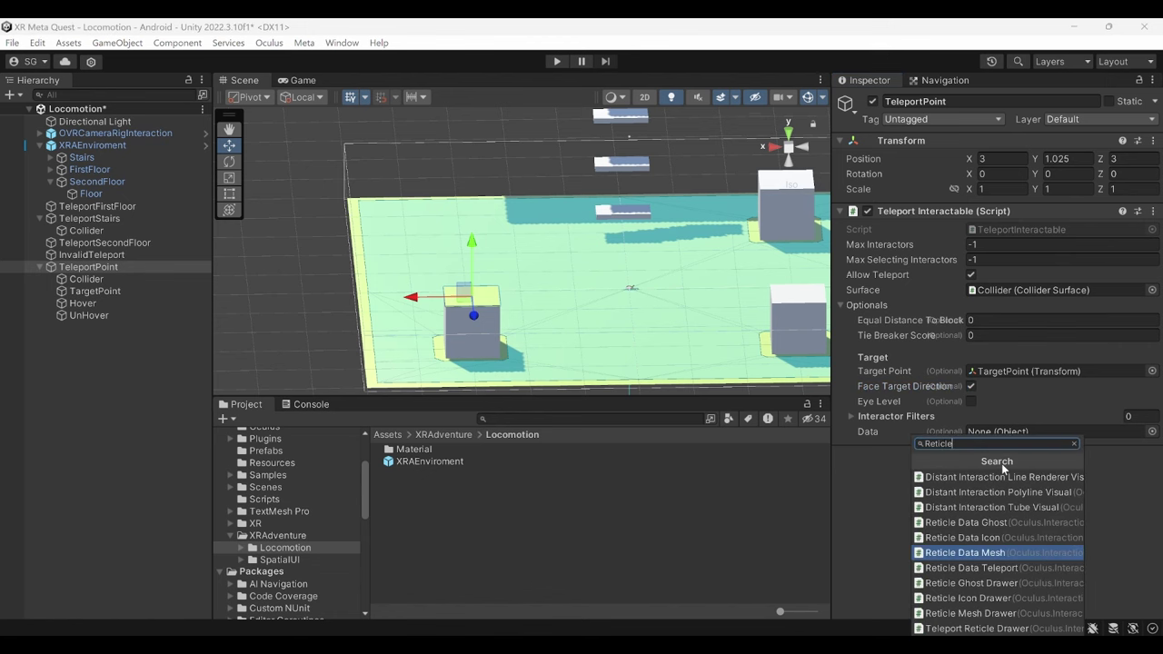
{"action": "type", "text": "Data"}
{"action": "key", "text": "Down"}
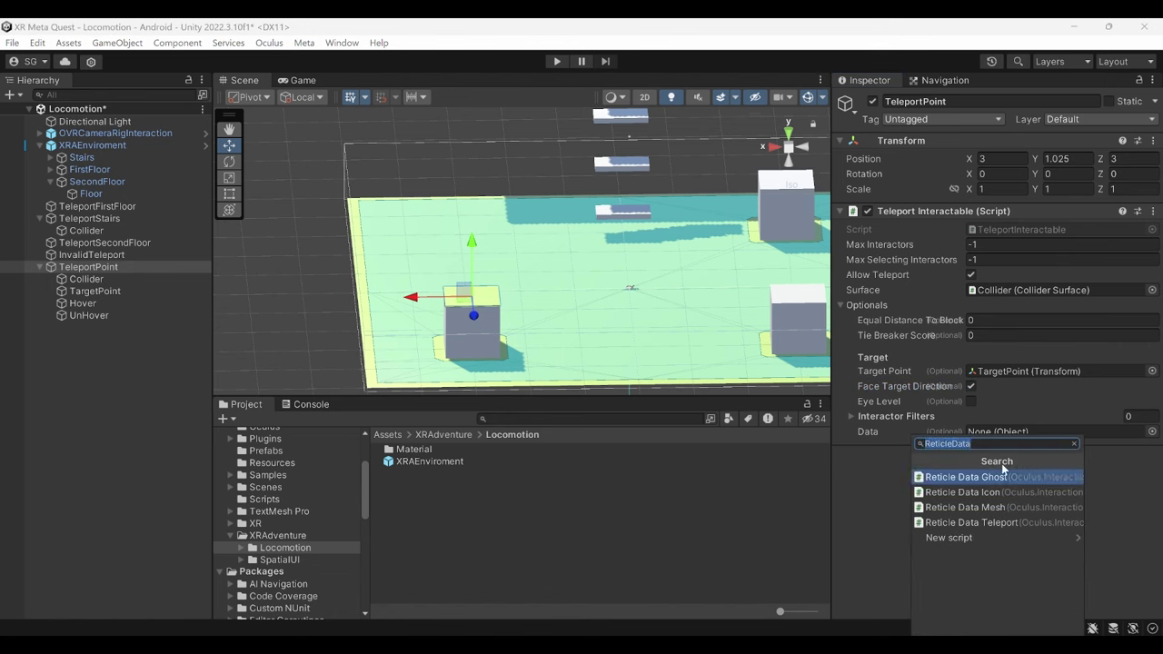
{"action": "key", "text": "Down"}
{"action": "key", "text": "Down"}
{"action": "key", "text": "Down"}
{"action": "key", "text": "Return"}
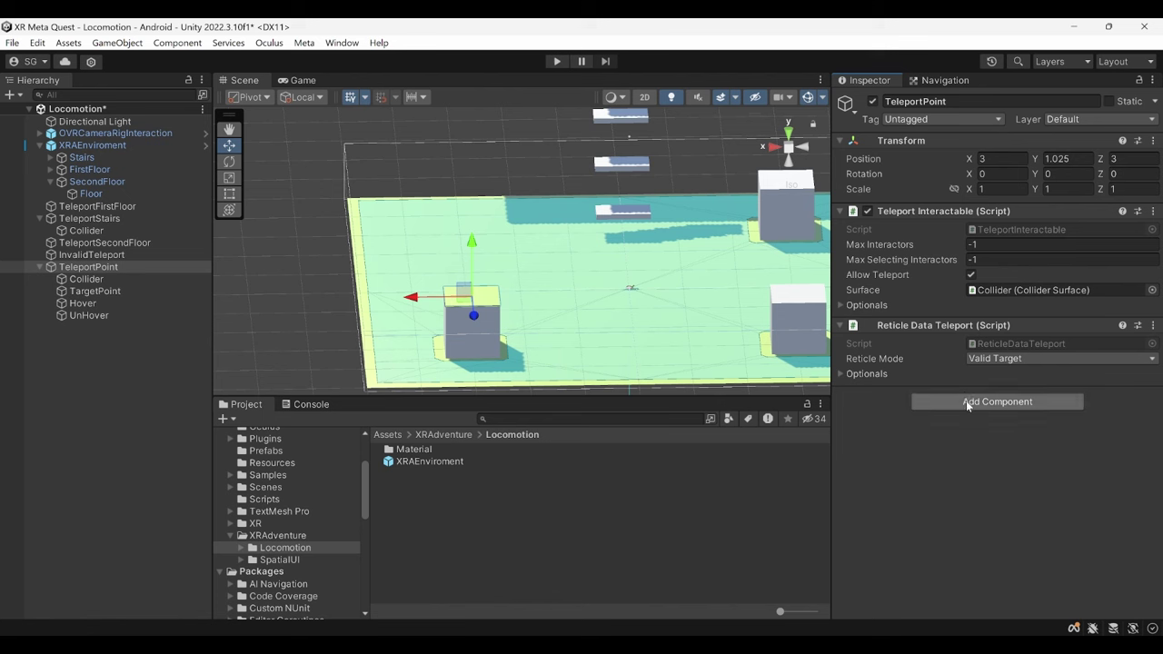
Add an Interactable Unity Event Wrapper to TeleportPoint and assign its Interactable View.
{"action": "left_click", "coordinate": [967, 402]}
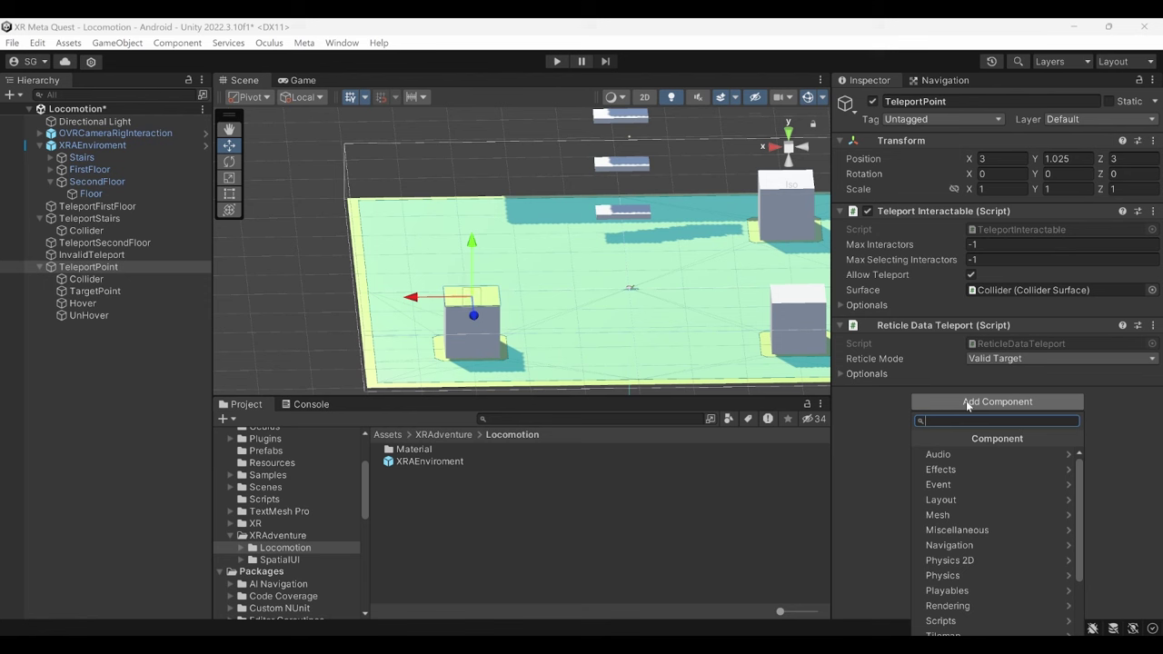
{"action": "type", "text": "Inter"}
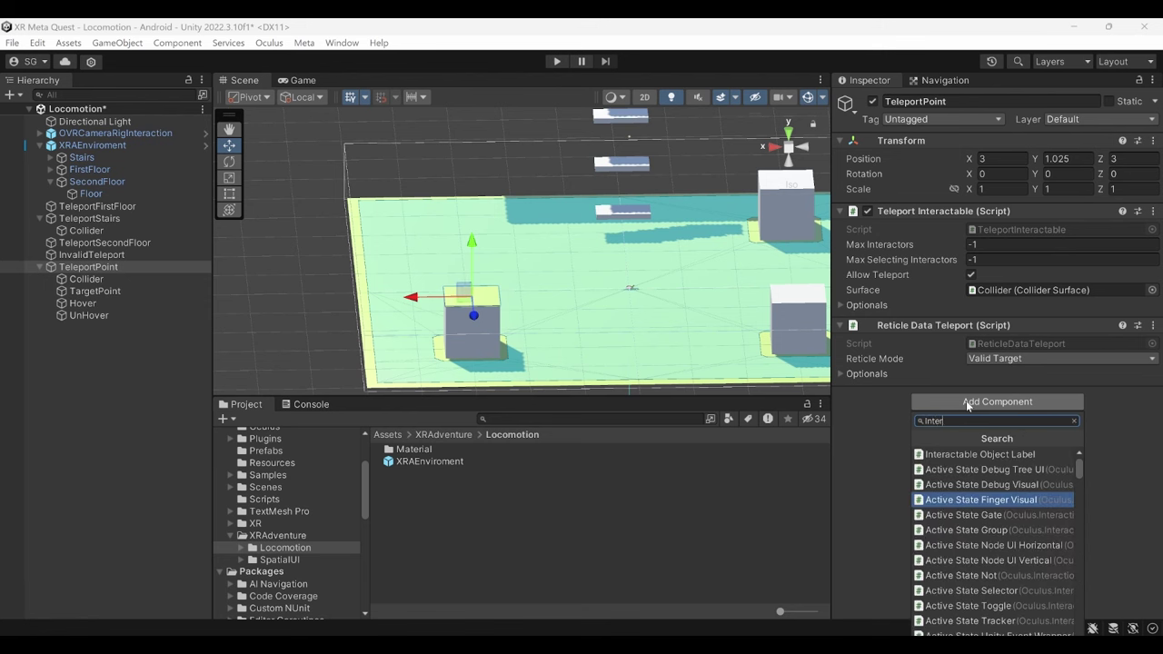
{"action": "type", "text": "actable Unity "}
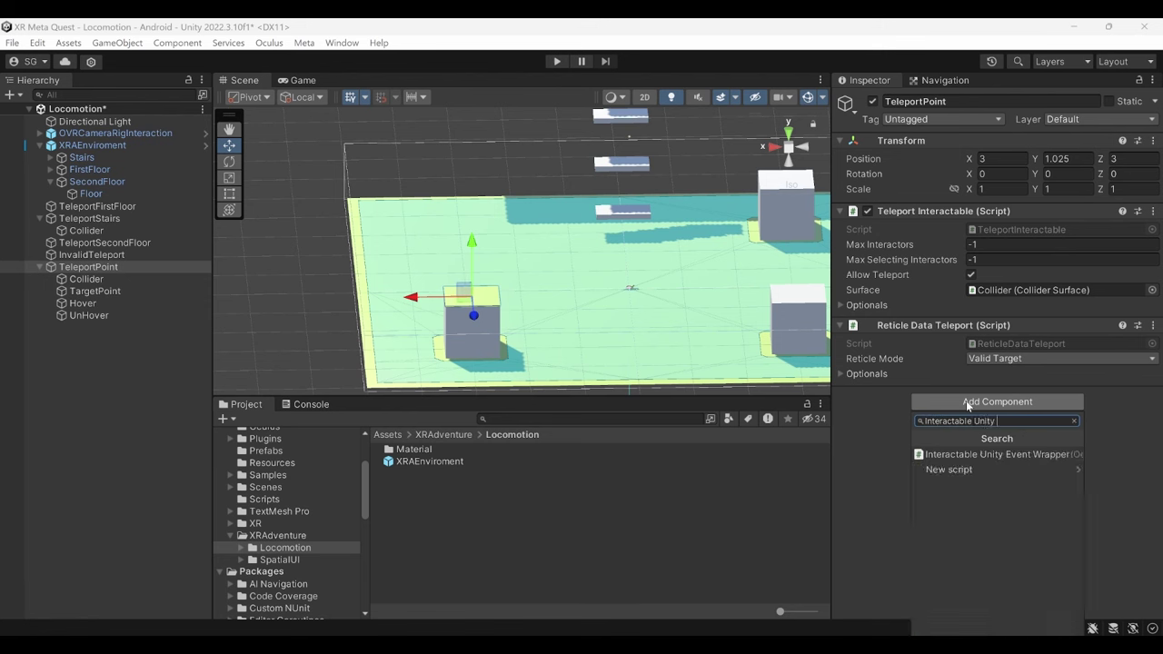
{"action": "type", "text": "eve"}
{"action": "key", "text": "Return"}
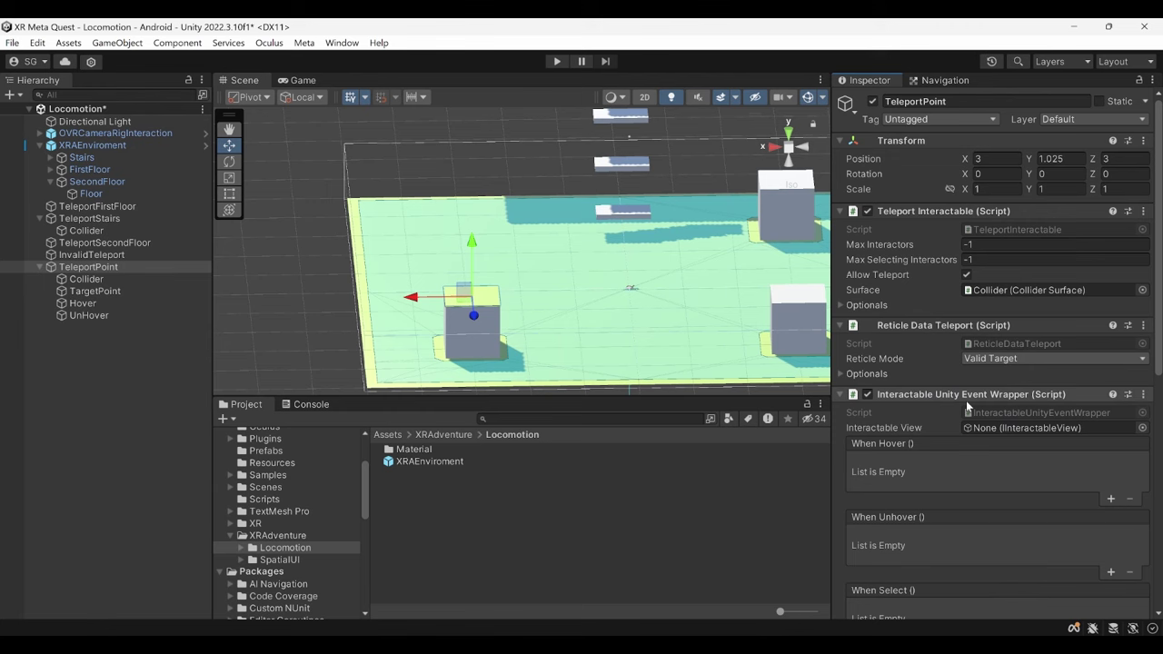
{"action": "scroll", "coordinate": [966, 400], "scroll_direction": "down", "scroll_amount": 3}
{"action": "scroll", "coordinate": [965, 400], "scroll_direction": "down", "scroll_amount": 2}
{"action": "scroll", "coordinate": [966, 399], "scroll_direction": "up", "scroll_amount": 5}
{"action": "scroll", "coordinate": [1008, 381], "scroll_direction": "down", "scroll_amount": 2}
{"action": "scroll", "coordinate": [963, 368], "scroll_direction": "up", "scroll_amount": 2}
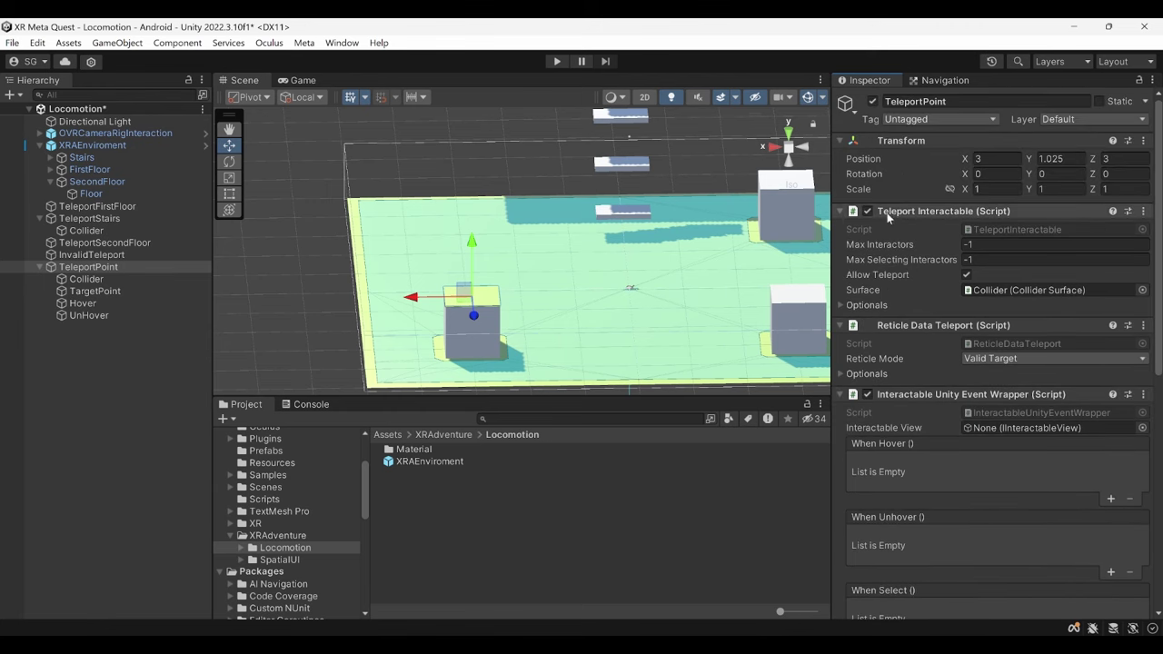
{"action": "left_click_drag", "start_coordinate": [887, 215], "coordinate": [991, 429]}
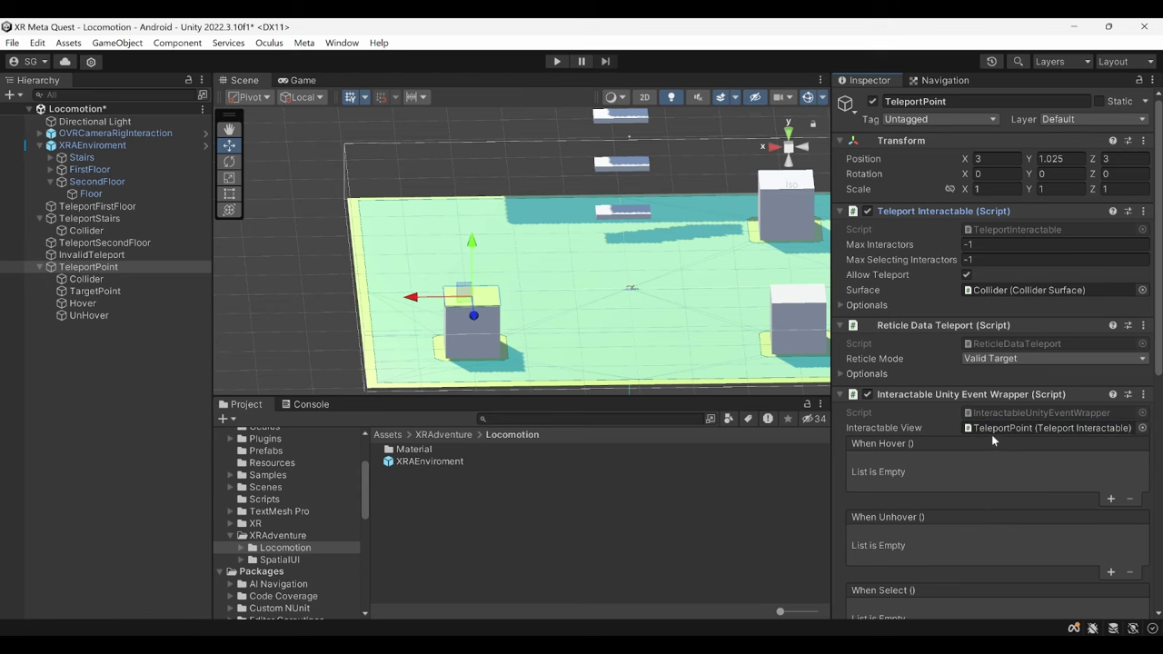
{"action": "scroll", "coordinate": [981, 423], "scroll_direction": "down", "scroll_amount": 3}
{"action": "scroll", "coordinate": [981, 421], "scroll_direction": "down", "scroll_amount": 3}
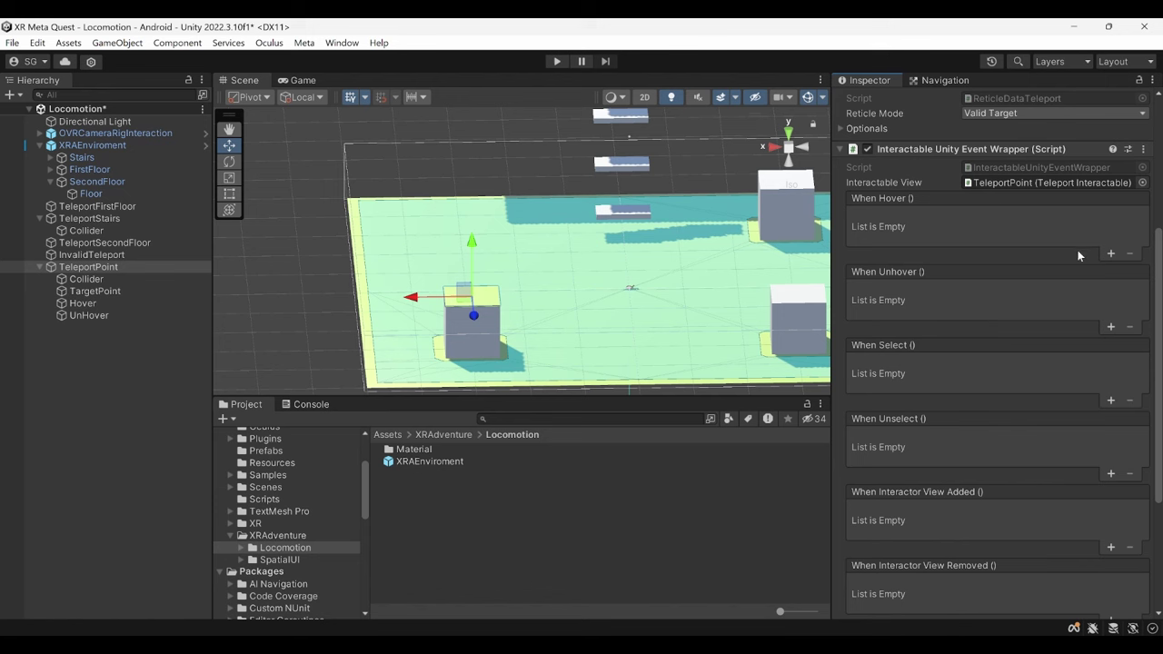
Add two When Hover entries, the first calling GameObject.SetActive to turn Hover on.
{"action": "left_click", "coordinate": [1110, 254]}
{"action": "left_click", "coordinate": [1110, 254]}
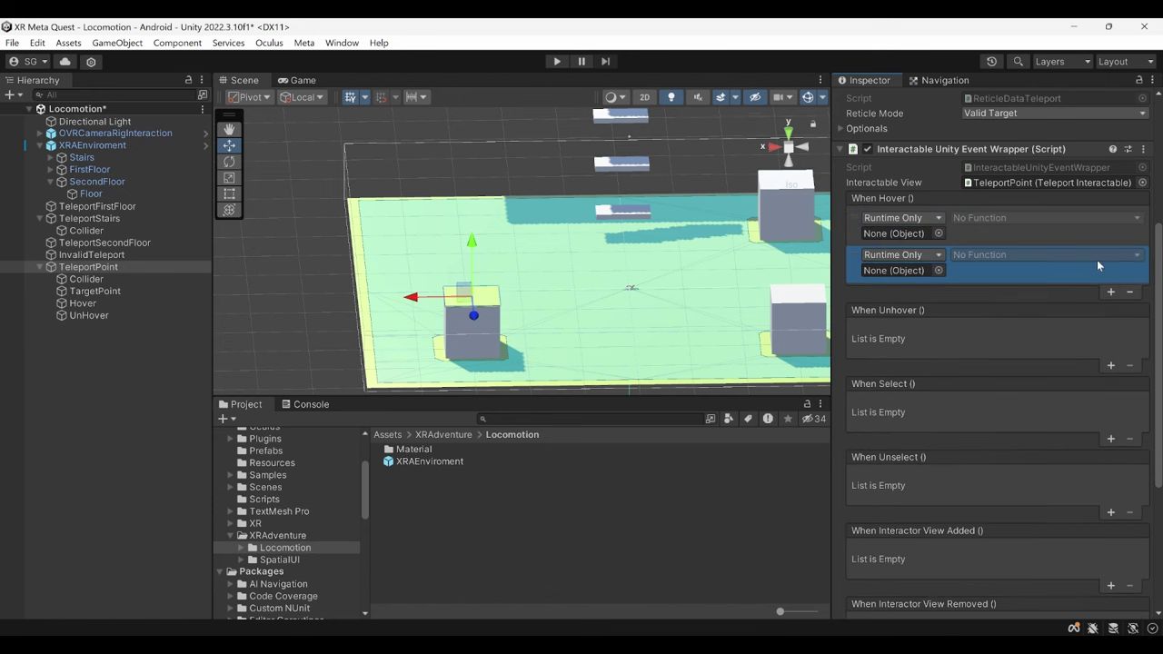
{"action": "left_click", "coordinate": [1028, 240]}
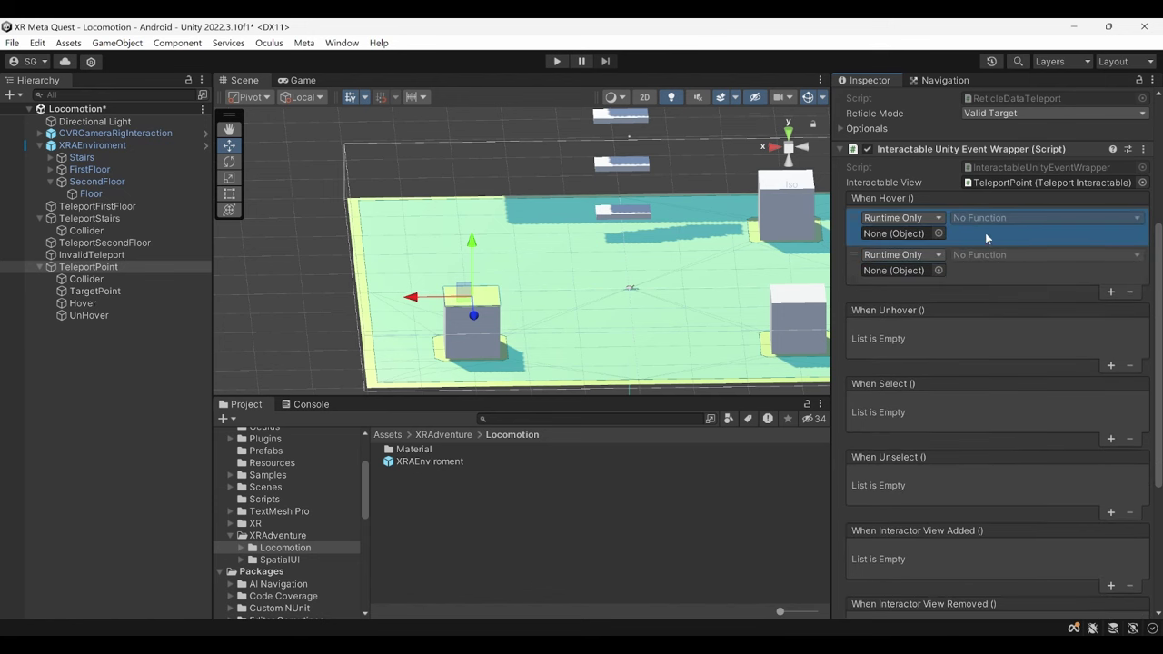
{"action": "left_click_drag", "start_coordinate": [81, 303], "coordinate": [919, 238]}
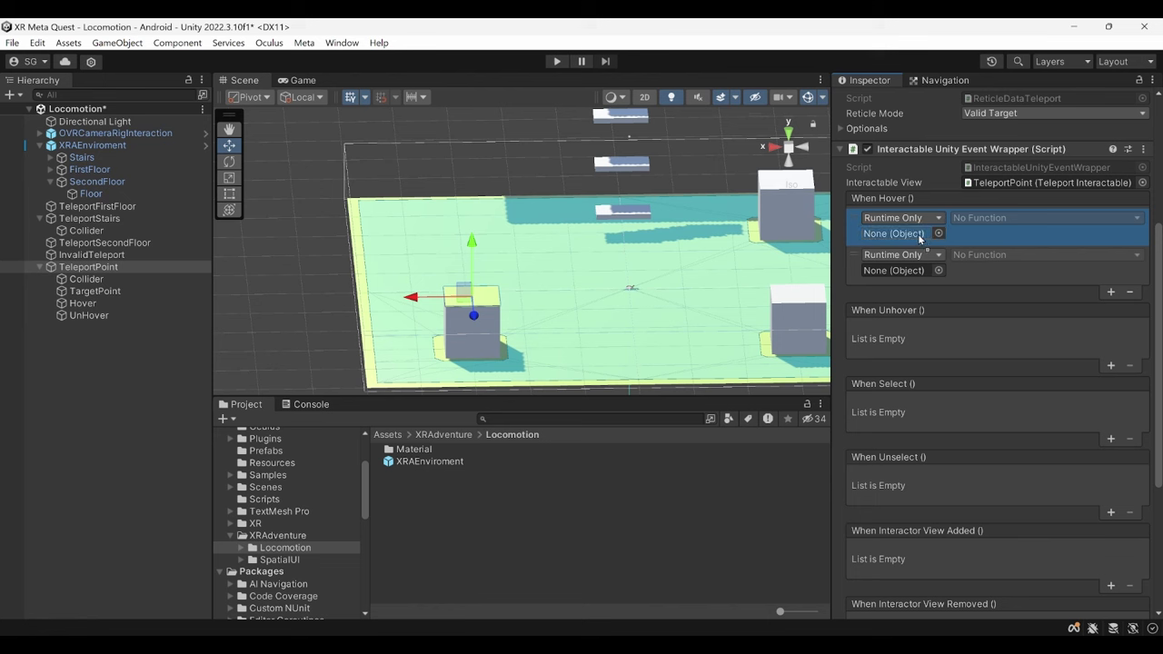
{"action": "left_click", "coordinate": [967, 220]}
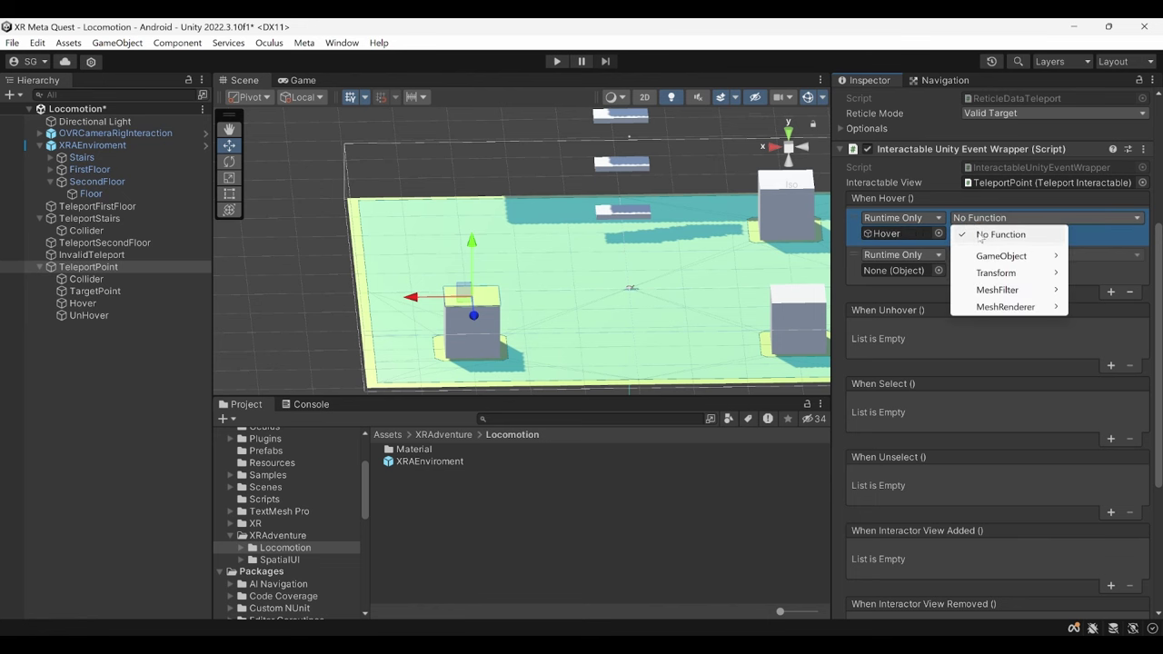
{"action": "mouse_move", "coordinate": [990, 256]}
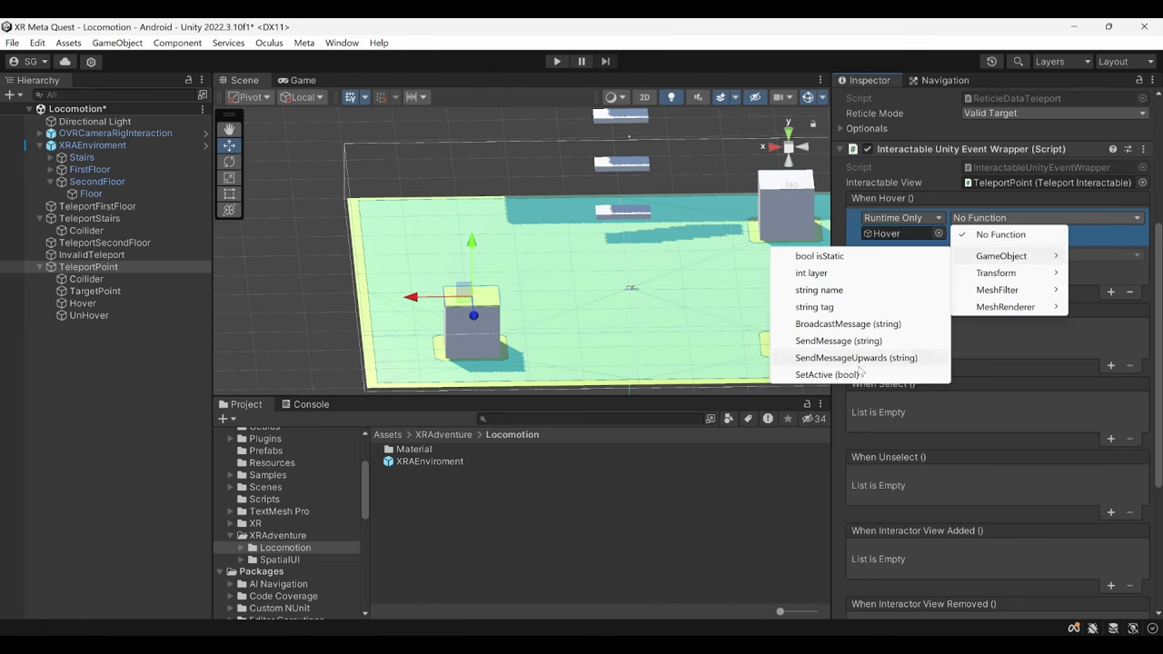
{"action": "left_click", "coordinate": [827, 375]}
{"action": "left_click", "coordinate": [954, 233]}
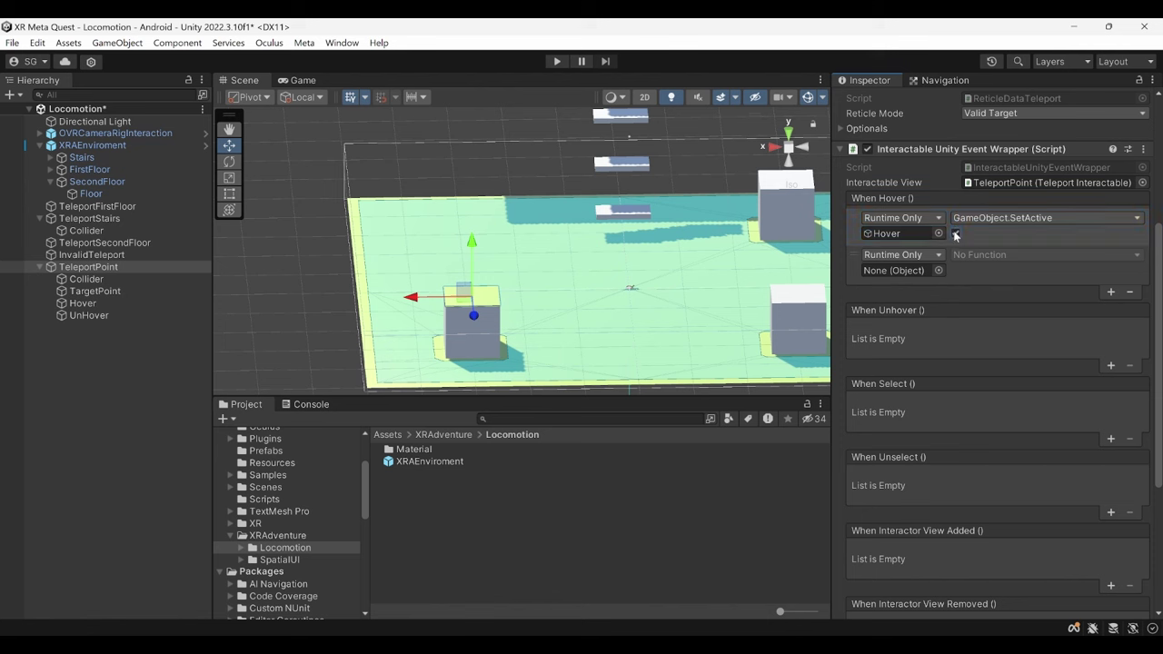
Make the second When Hover entry switch UnHover off via SetActive.
{"action": "left_click_drag", "start_coordinate": [90, 316], "coordinate": [933, 271]}
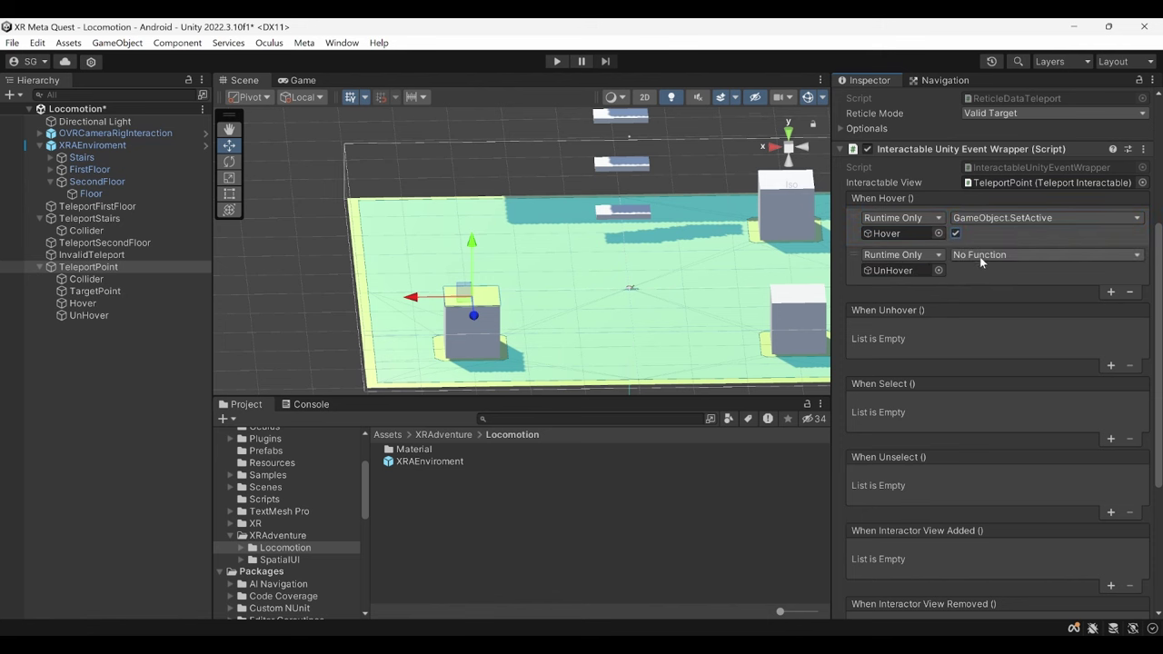
{"action": "left_click", "coordinate": [980, 257]}
{"action": "mouse_move", "coordinate": [997, 293]}
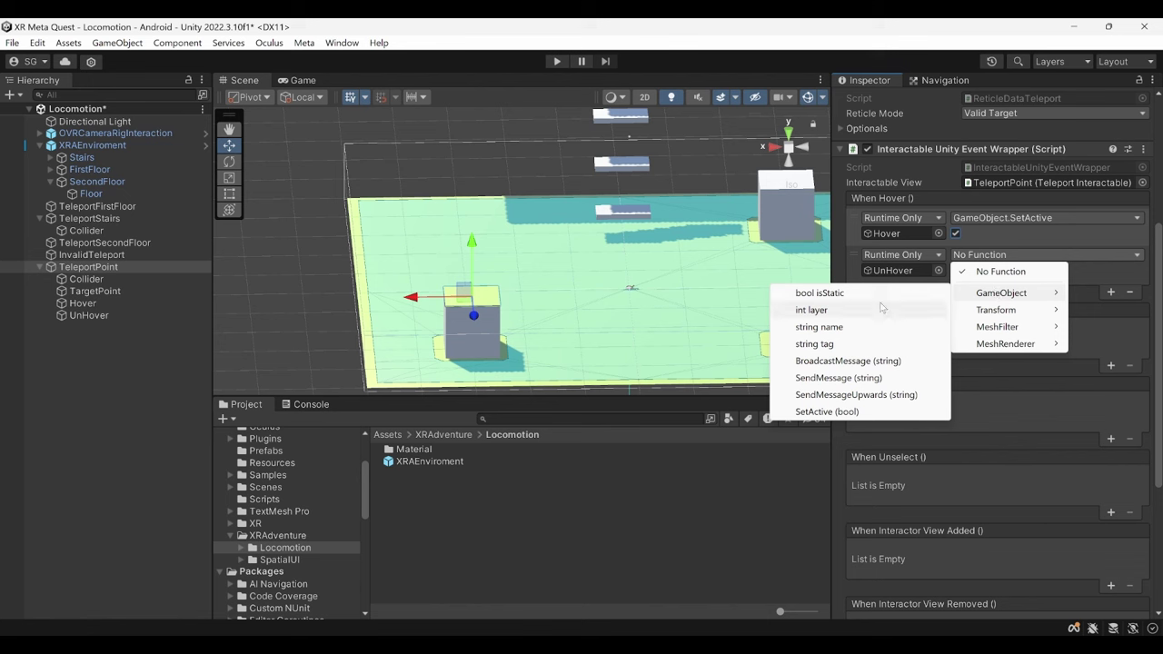
{"action": "left_click", "coordinate": [827, 411]}
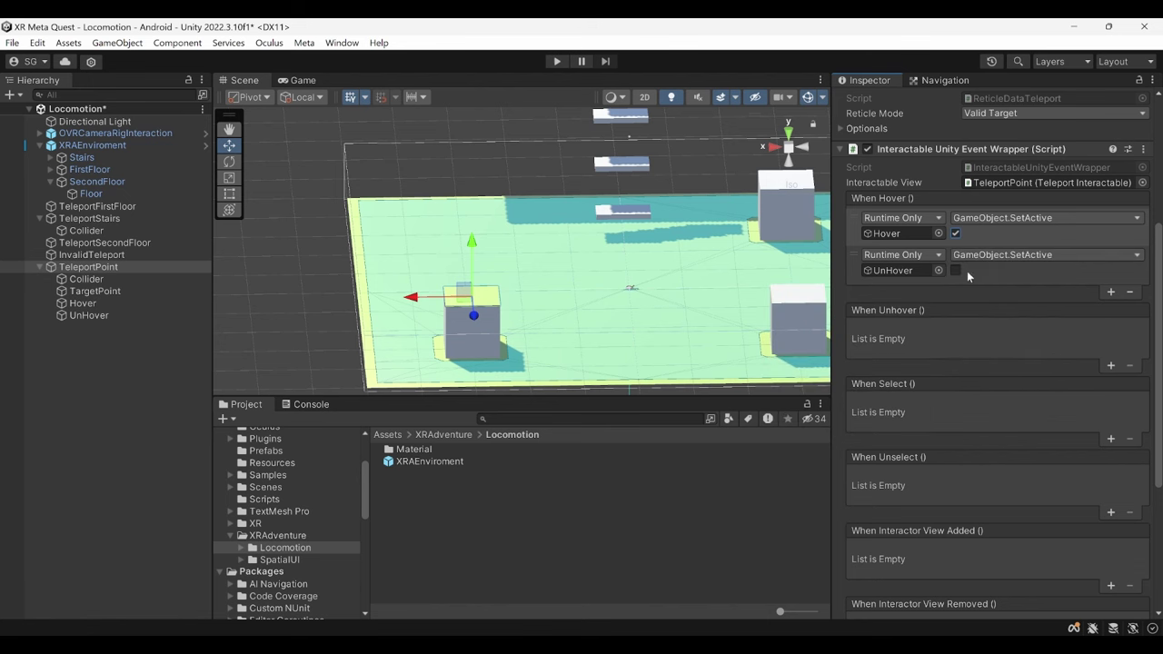
Copy the hover entries into When Unhover and make it switch Hover off.
{"action": "right_click", "coordinate": [907, 199]}
{"action": "left_click", "coordinate": [952, 337]}
{"action": "right_click", "coordinate": [950, 318]}
{"action": "left_click", "coordinate": [980, 363]}
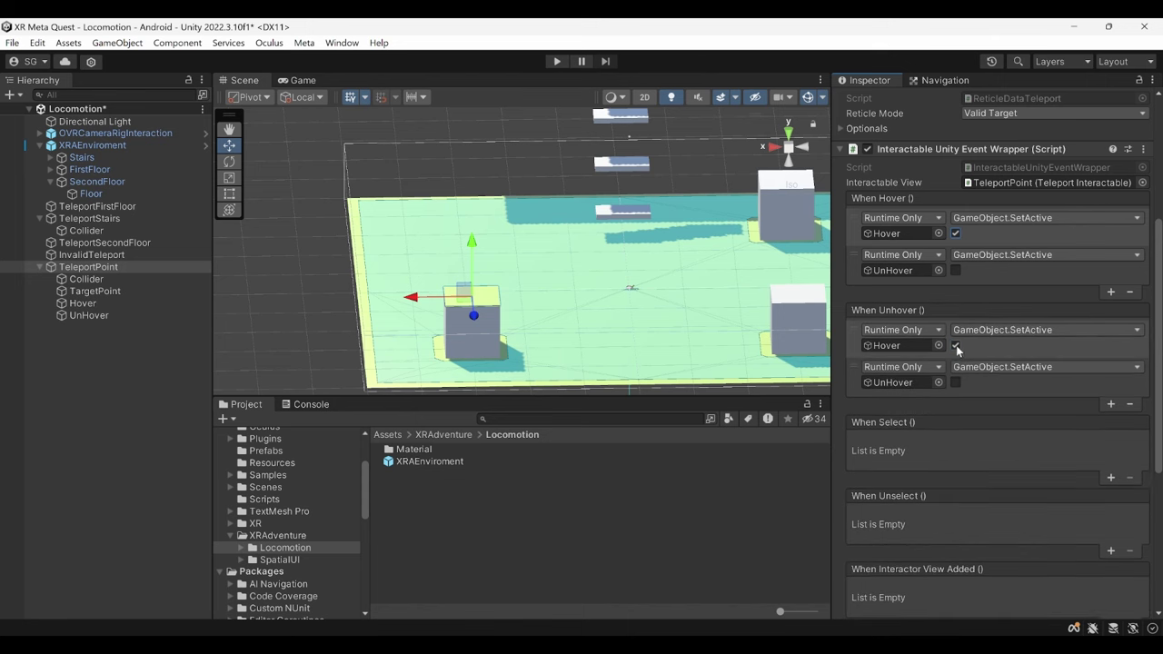
{"action": "left_click", "coordinate": [955, 345]}
{"action": "left_click", "coordinate": [91, 305]}
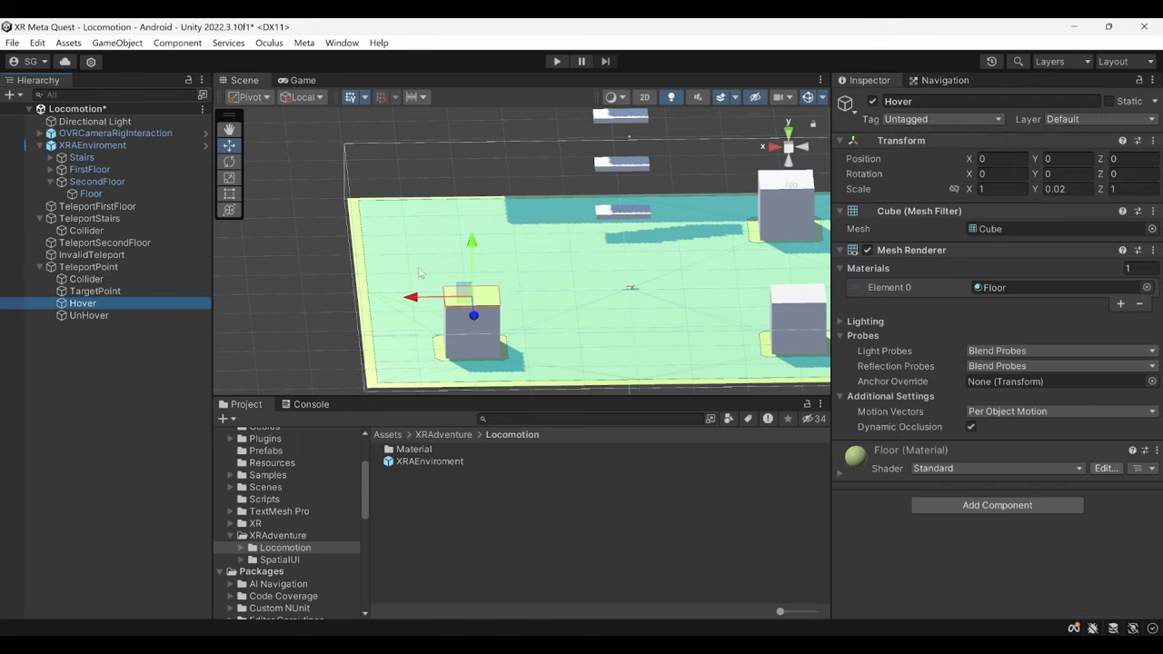
Uncheck Hover's active box so it starts hidden.
{"action": "left_click", "coordinate": [873, 100]}
{"action": "left_click", "coordinate": [124, 270]}
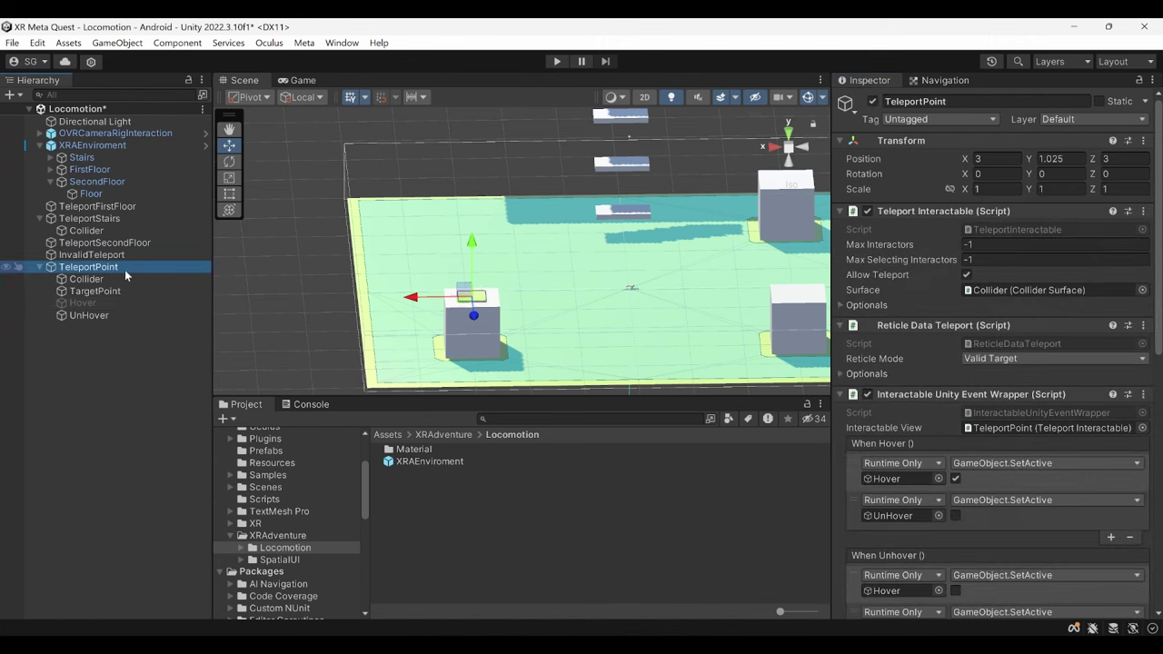
{"action": "mouse_move", "coordinate": [549, 340]}
{"action": "left_mouse_down", "text": "alt"}
{"action": "mouse_move", "coordinate": [425, 291]}
{"action": "mouse_move", "coordinate": [575, 266]}
{"action": "left_mouse_up", "text": "alt"}
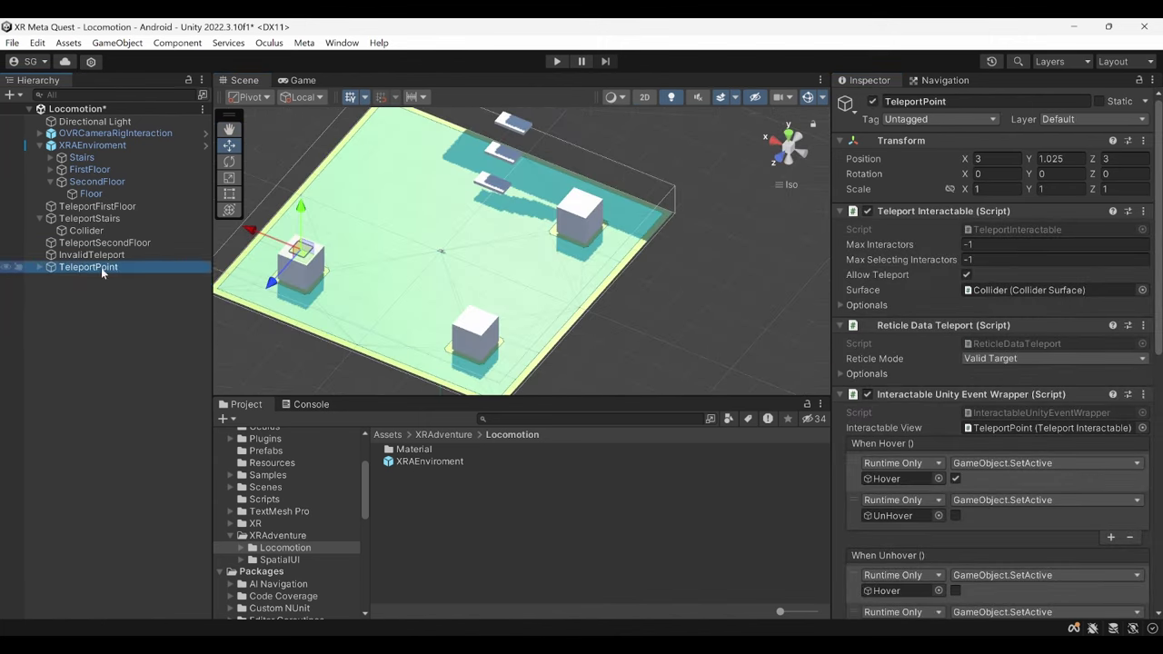
Duplicate TeleportPoint twice into TeleportPoint (1) and (2) and reposition a copy along Z.
{"action": "key", "text": "ctrl+d"}
{"action": "left_click", "coordinate": [95, 303]}
{"action": "left_click", "coordinate": [94, 278]}
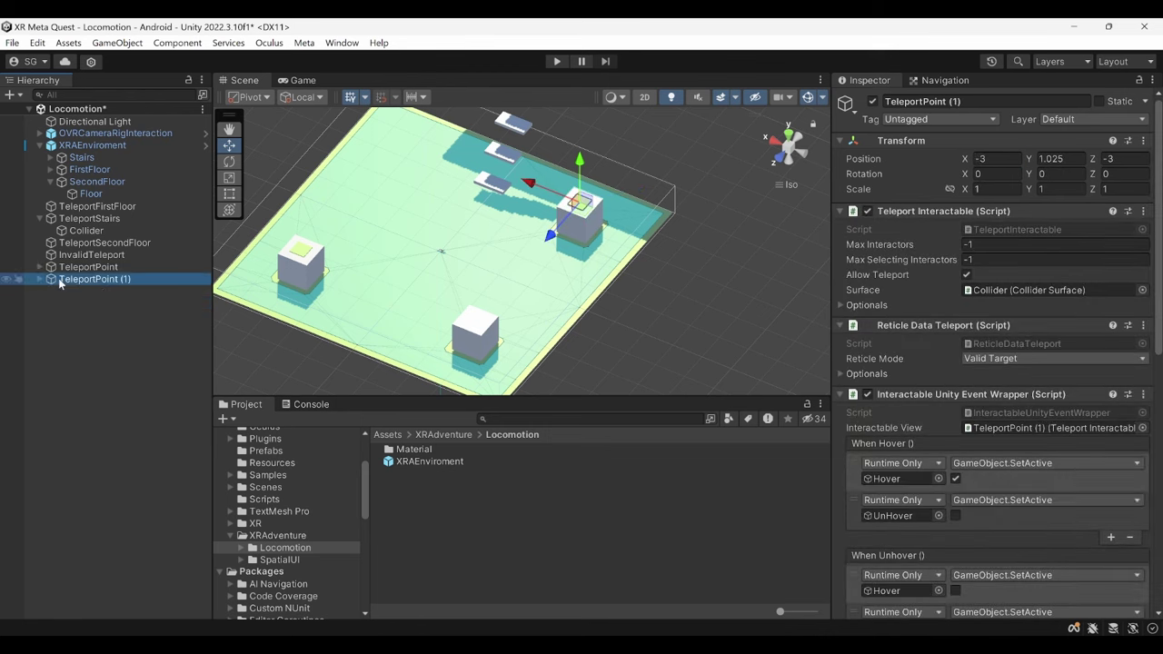
{"action": "key", "text": "ctrl+d"}
{"action": "double_click", "coordinate": [1124, 158]}
{"action": "type", "text": "3"}
{"action": "left_click", "coordinate": [1109, 173]}
{"action": "left_click", "coordinate": [82, 314]}
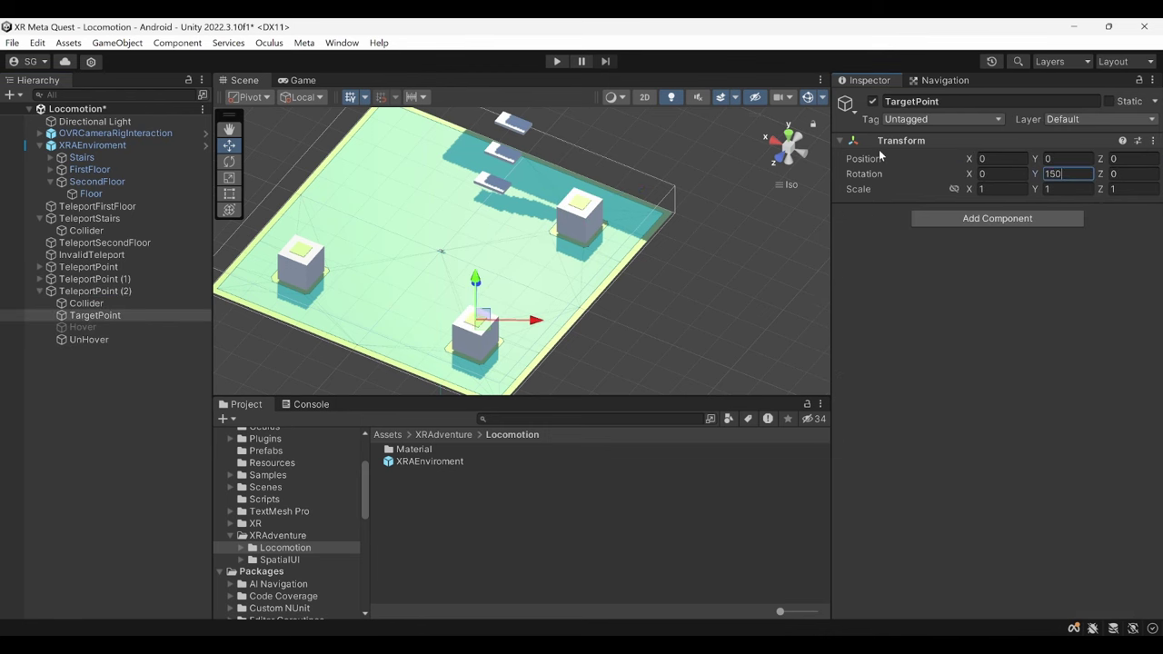